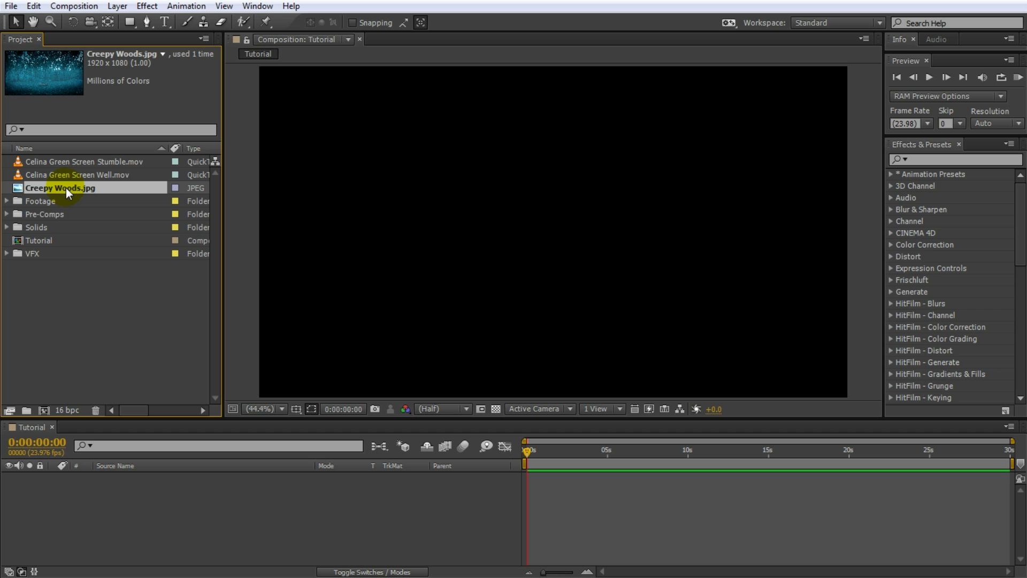
# Add Creepy Woods.jpg to the Tutorial composition as background and place the Green Screen Well clip above it
pyautogui.moveTo(66, 188); pyautogui.dragTo(127, 495)
pyautogui.moveTo(527, 451)
pyautogui.mouseDown()
pyautogui.moveTo(878, 459)
pyautogui.moveTo(522, 462)
pyautogui.mouseUp()
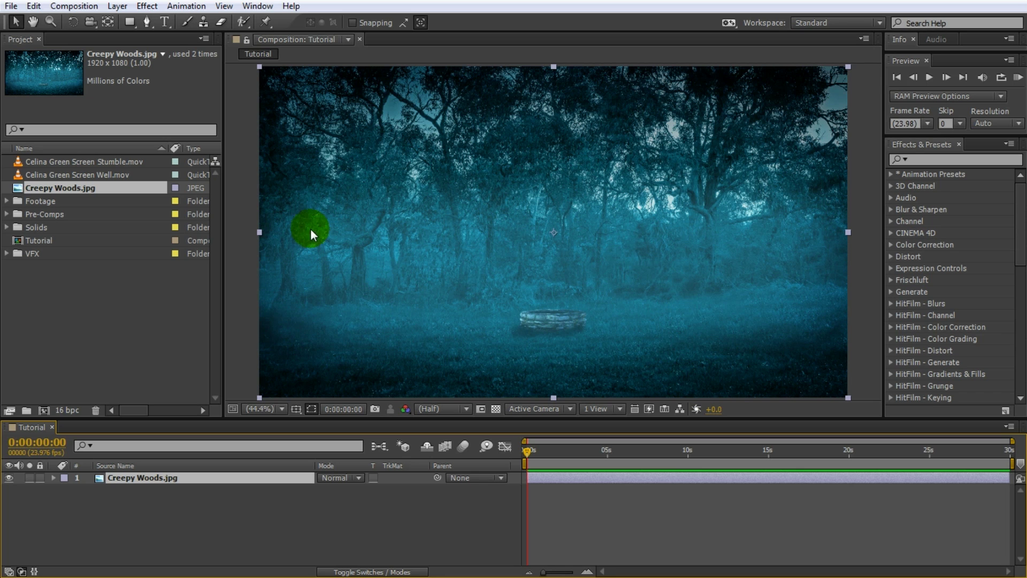
pyautogui.click(119, 175)
pyautogui.moveTo(72, 172); pyautogui.dragTo(150, 474)
pyautogui.moveTo(568, 421); pyautogui.dragTo(571, 452)
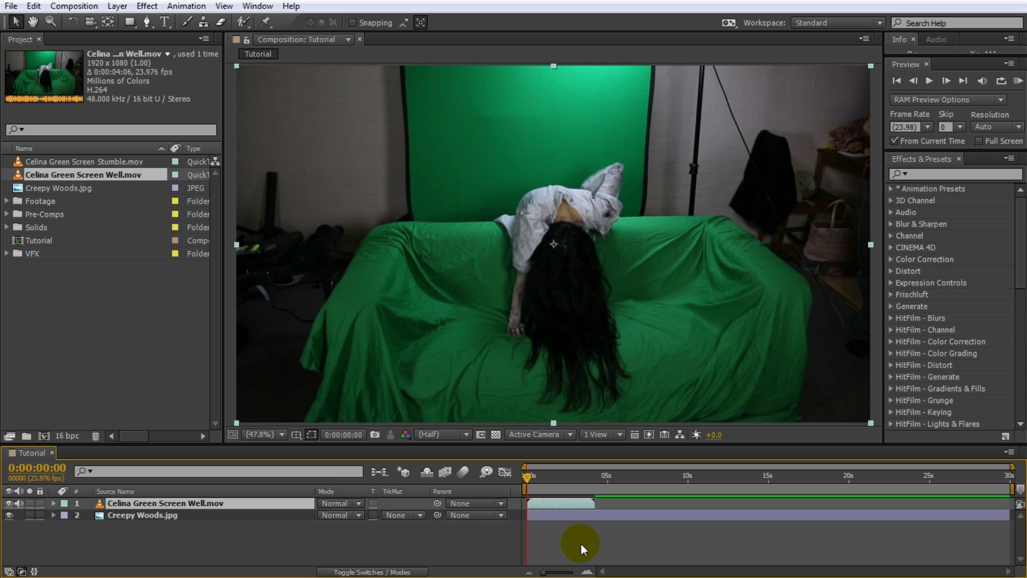
# Scrub through the green screen clip to review the performance, stopping at 0:00:01:18
pyautogui.moveTo(529, 477); pyautogui.dragTo(591, 486)
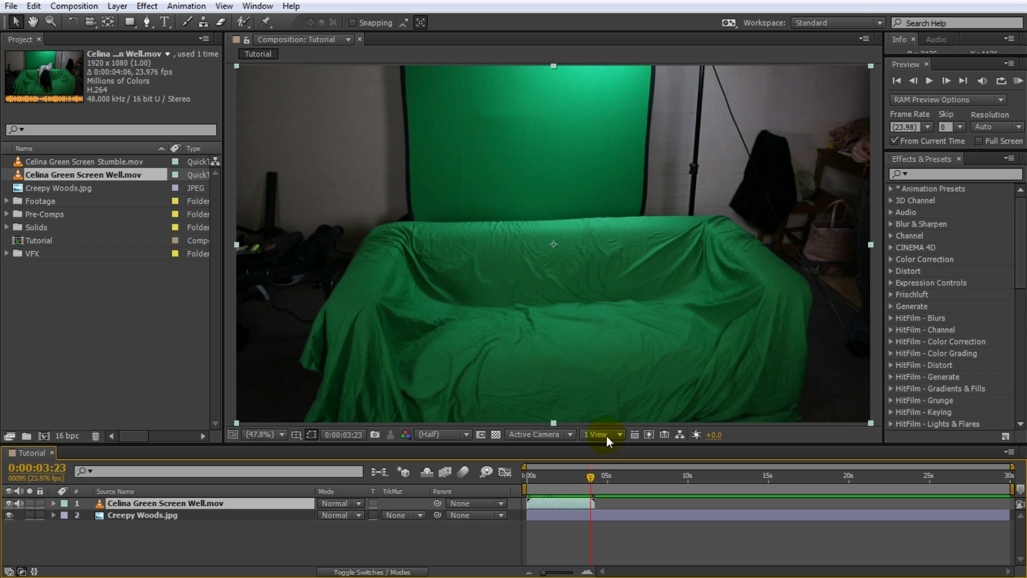
pyautogui.moveTo(591, 474); pyautogui.dragTo(530, 480)
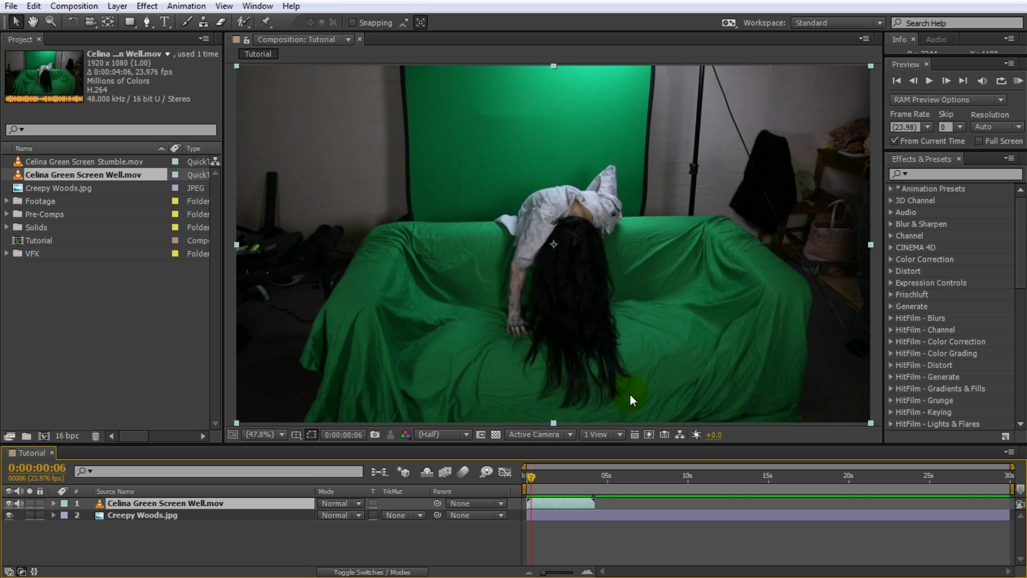
pyautogui.moveTo(532, 474); pyautogui.dragTo(556, 479)
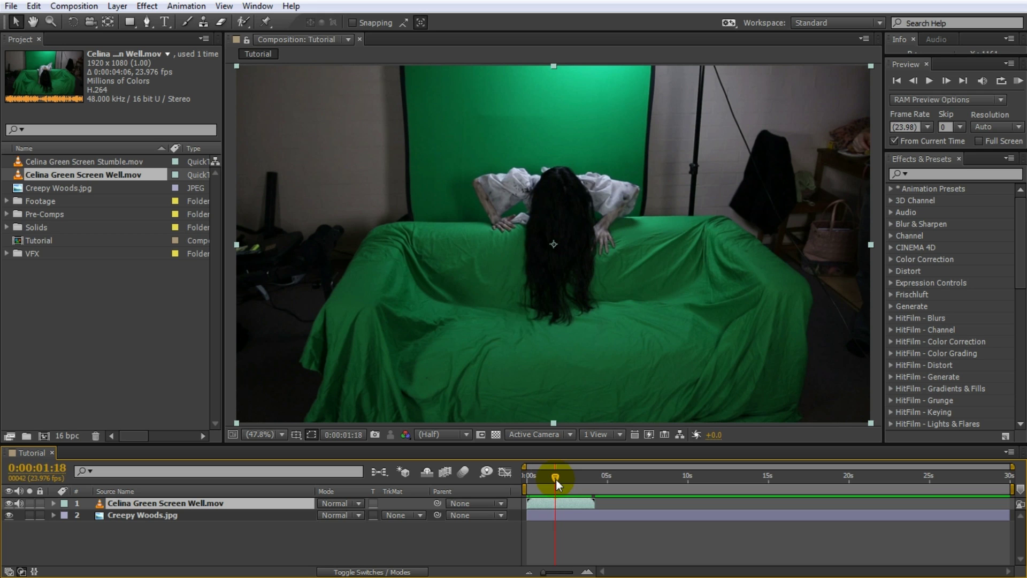
# Draw a closed Pen tool mask loosely around the woman on the Green Screen Well layer, leaving only green screen around her
pyautogui.click(148, 22)
pyautogui.scroll(2, 642, 201)
pyautogui.press('space')
pyautogui.moveTo(655, 183); pyautogui.dragTo(628, 210)
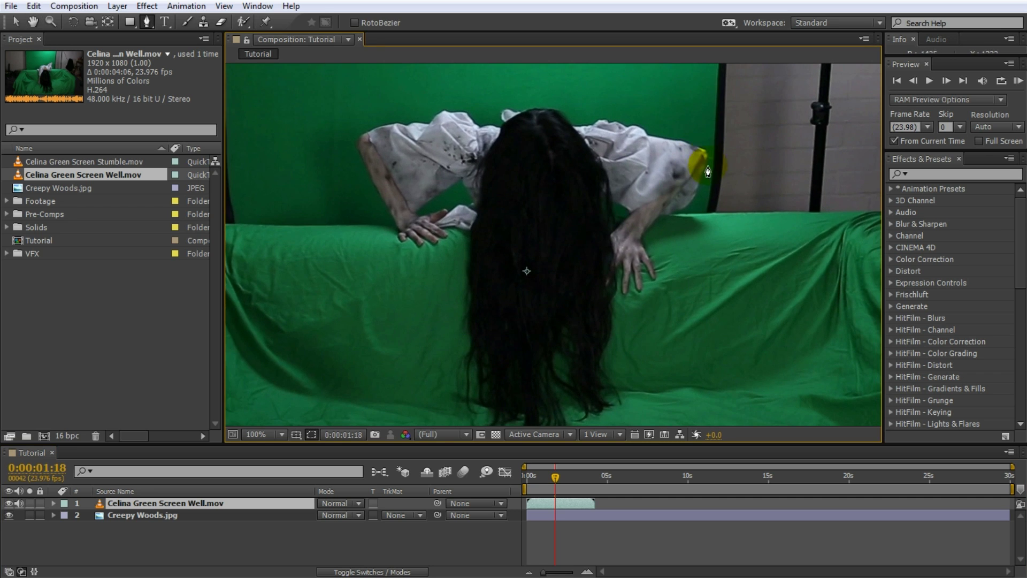
pyautogui.click(708, 180)
pyautogui.click(713, 144)
pyautogui.click(712, 69)
pyautogui.scroll(-1, 712, 68)
pyautogui.click(633, 122)
pyautogui.click(435, 118)
pyautogui.click(399, 206)
pyautogui.click(399, 249)
pyautogui.click(422, 322)
pyautogui.click(535, 407)
pyautogui.click(639, 373)
pyautogui.click(639, 297)
pyautogui.click(629, 237)
pyautogui.click(631, 213)
pyautogui.press('v')
# Apply the Keylight (1.2) effect to the masked clip and sample the green backdrop as the Screen Colour
pyautogui.click(929, 174)
pyautogui.write('keyli')
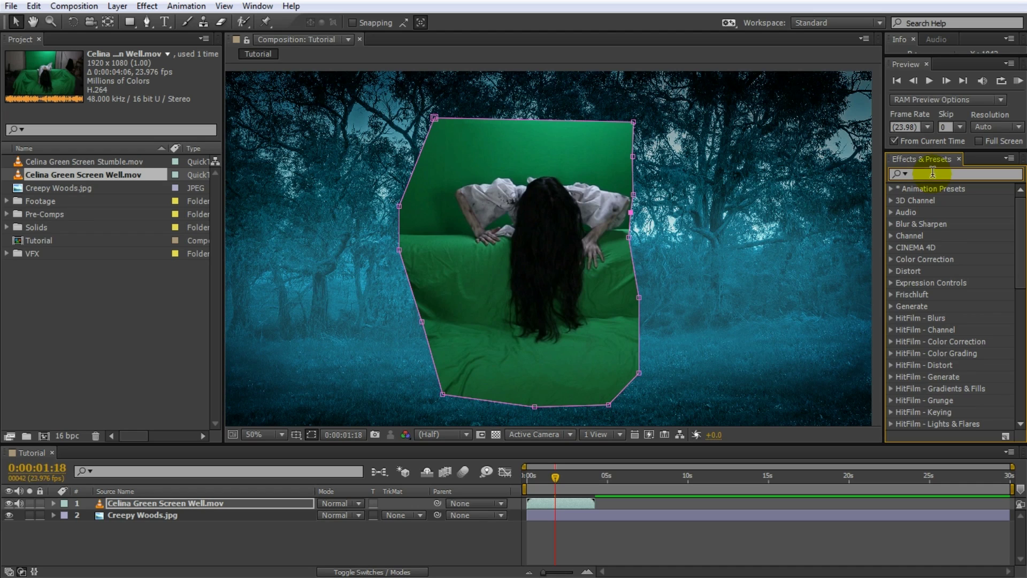
pyautogui.doubleClick(935, 236)
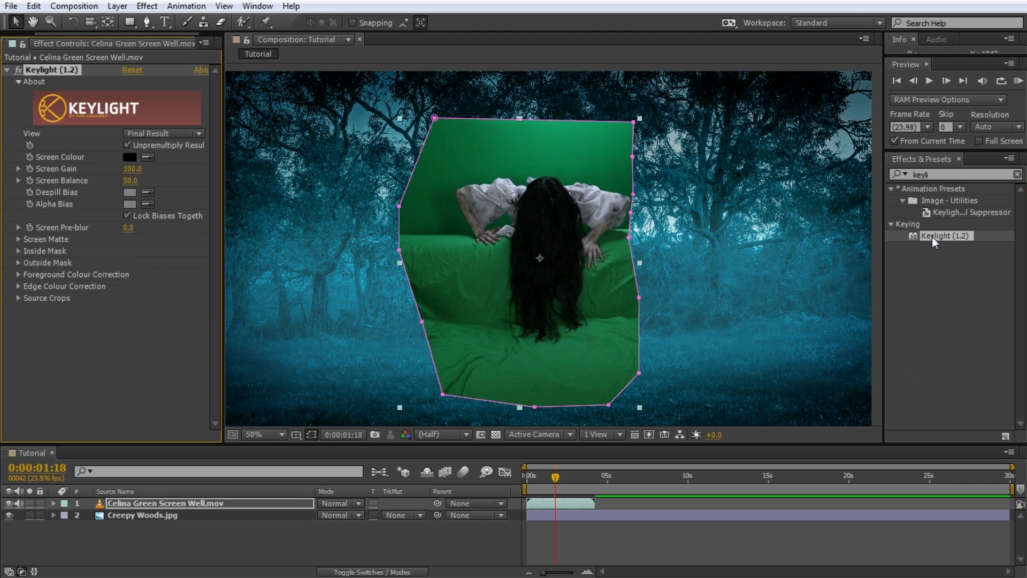
pyautogui.click(148, 157)
pyautogui.click(512, 145)
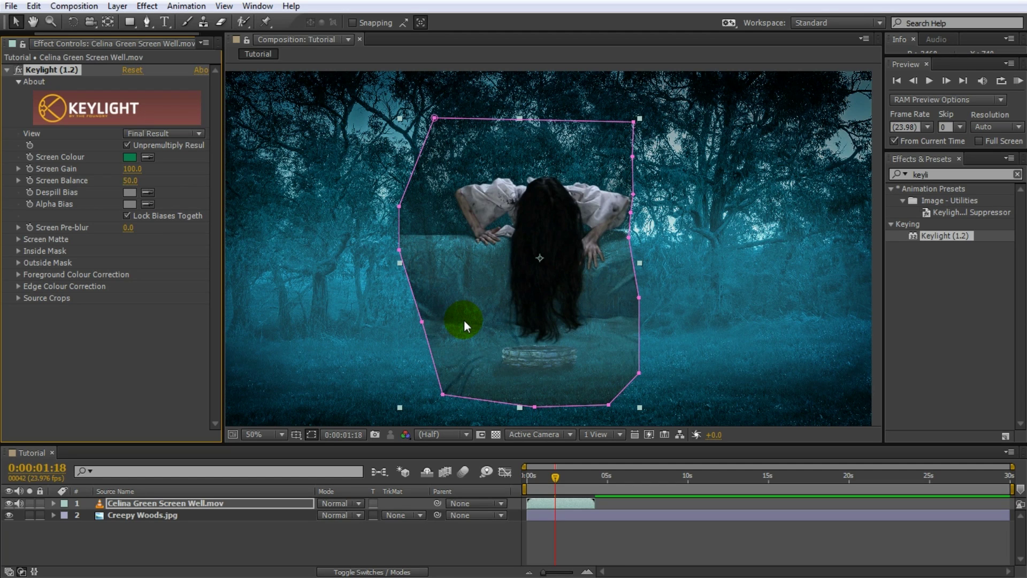
# Using Keylight's Screen Matte view, set Clip Black to 61 and Clip White to 86, then return the view to Final Result
pyautogui.click(190, 136)
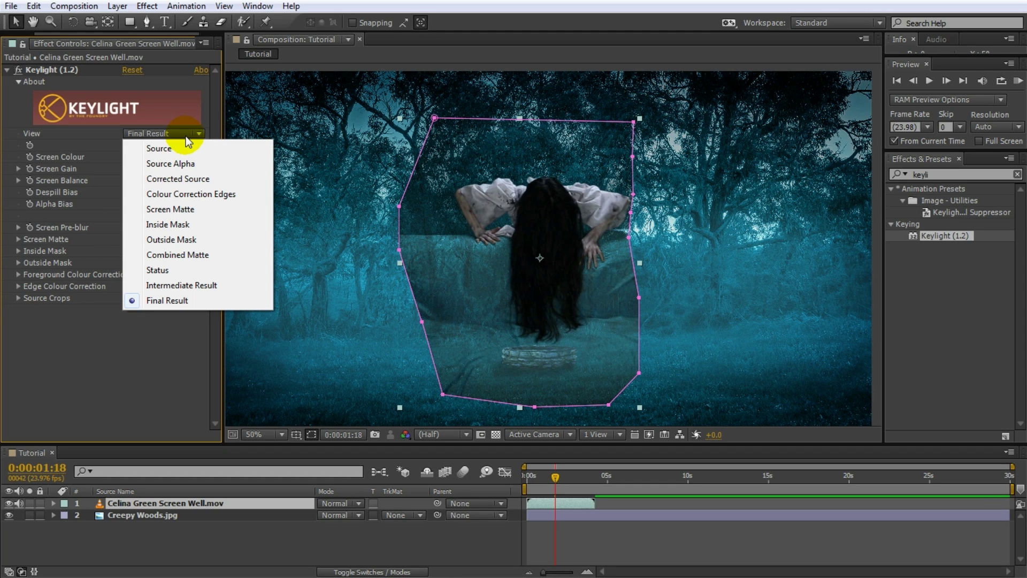
pyautogui.click(188, 210)
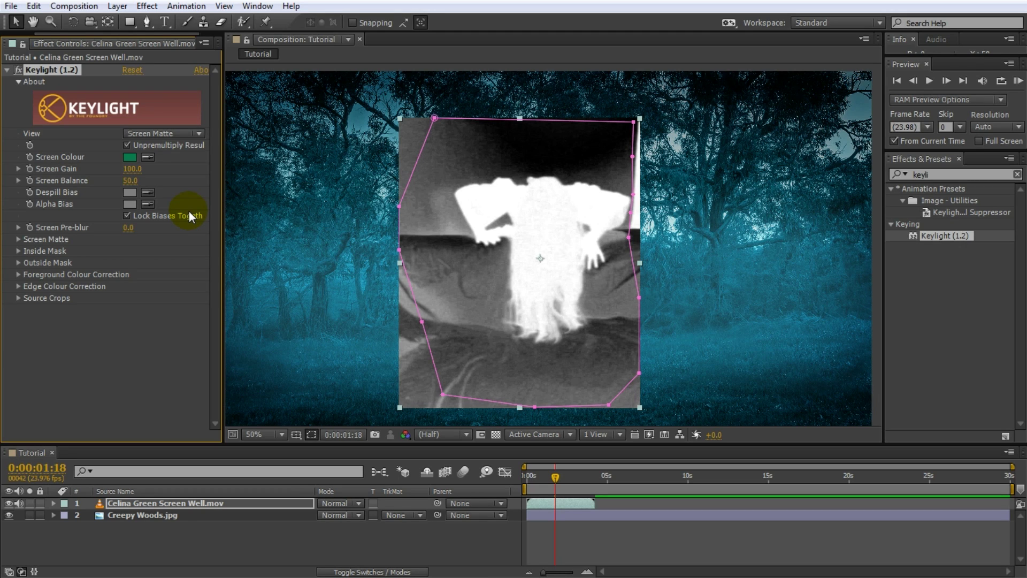
pyautogui.click(18, 238)
pyautogui.moveTo(128, 250); pyautogui.dragTo(169, 247)
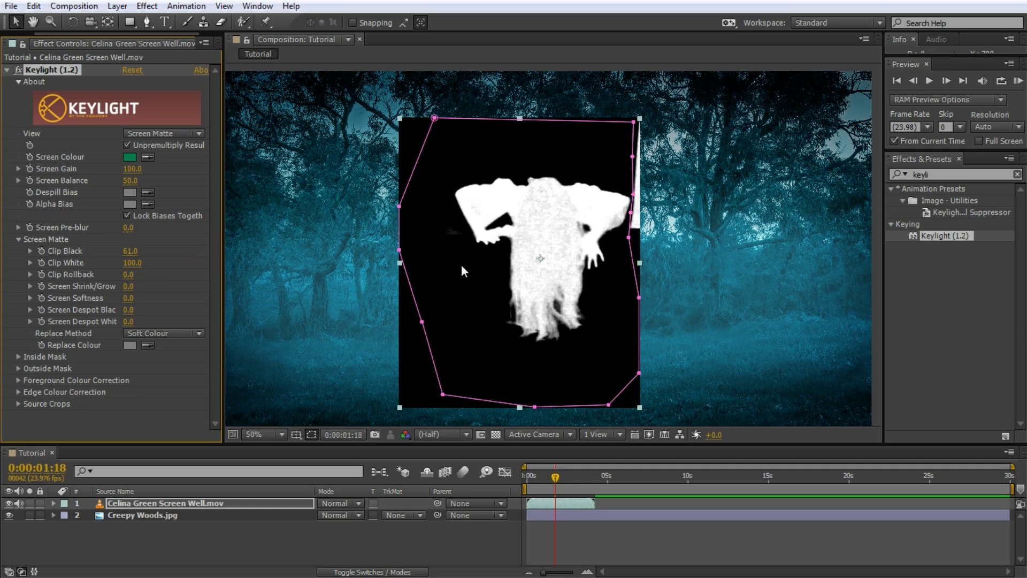
pyautogui.press('.')
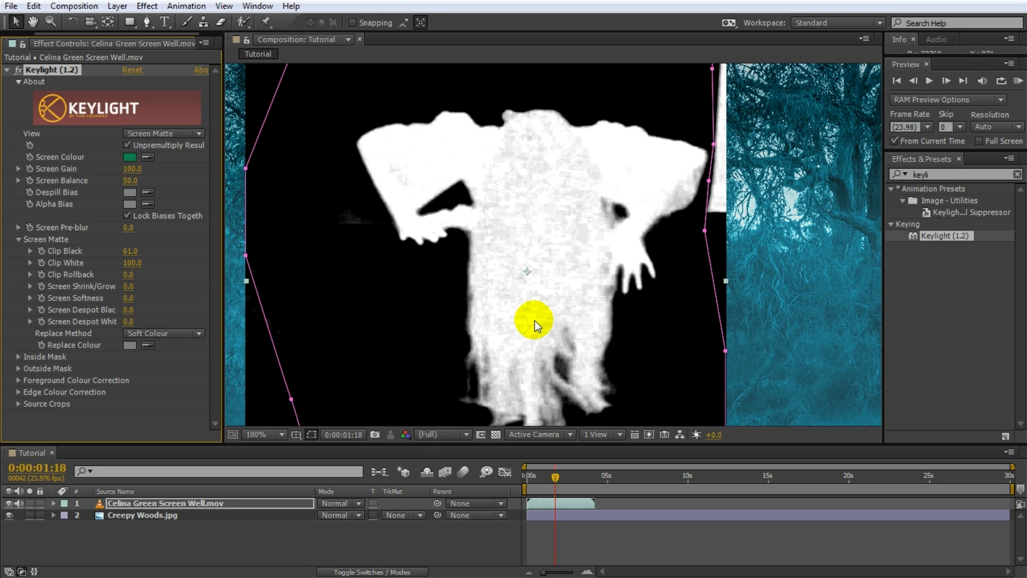
pyautogui.press(',')
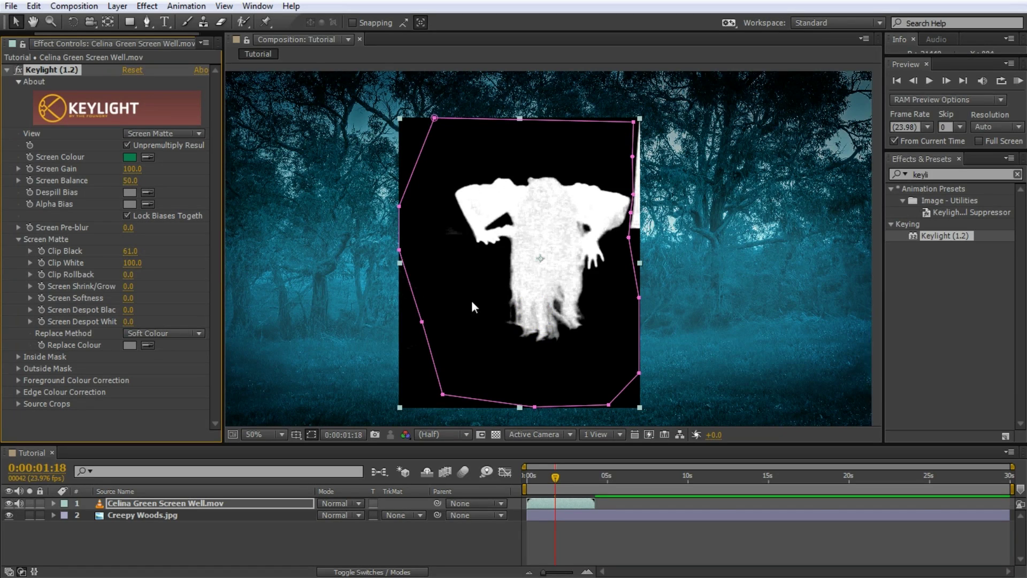
pyautogui.moveTo(135, 266)
pyautogui.mouseDown()
pyautogui.moveTo(117, 264)
pyautogui.moveTo(128, 265)
pyautogui.mouseUp()
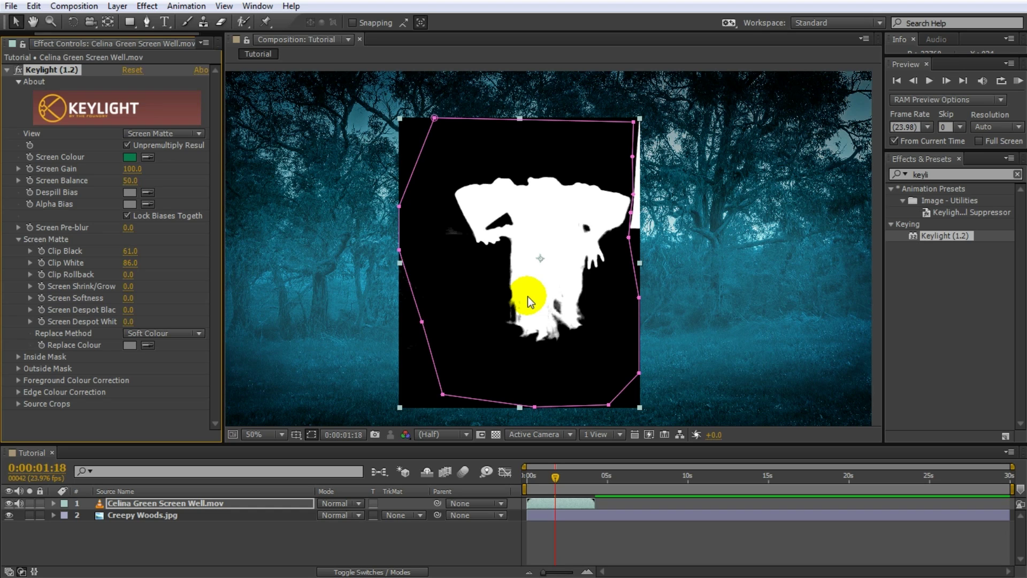
pyautogui.click(172, 131)
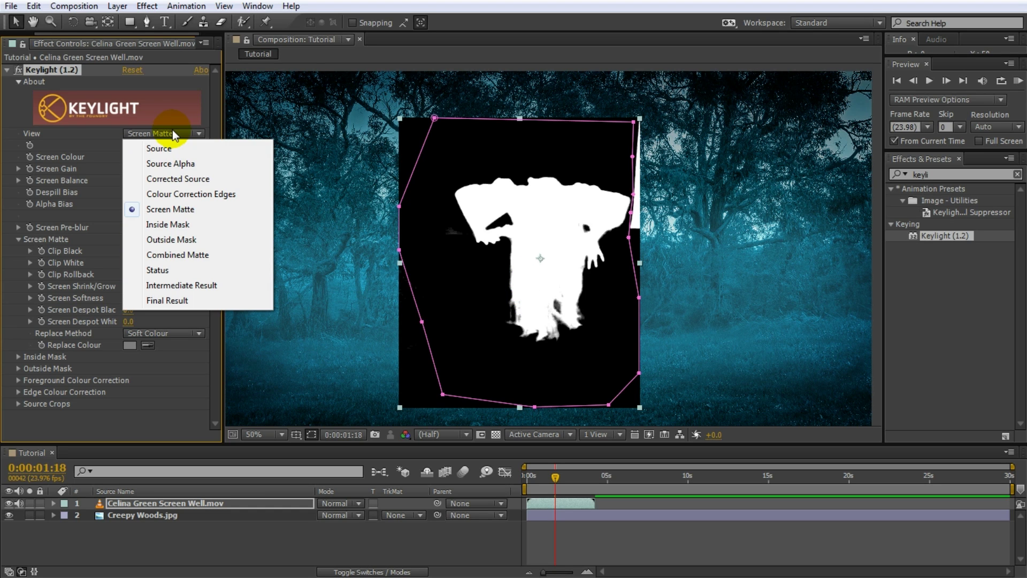
pyautogui.click(167, 300)
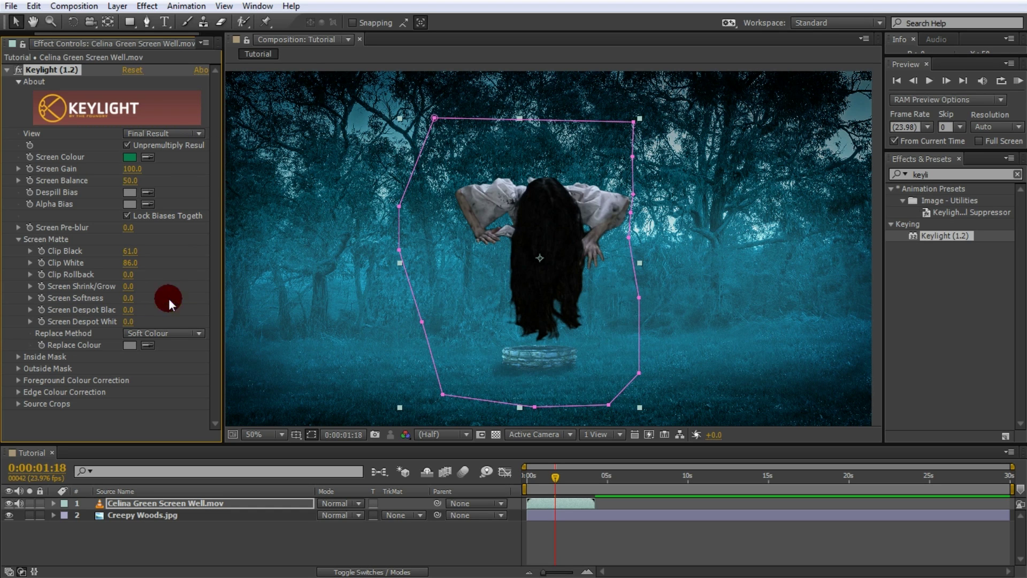
# Time-reverse the Green Screen Well layer and preview it from the start of the composition
pyautogui.moveTo(556, 476)
pyautogui.mouseDown()
pyautogui.moveTo(539, 478)
pyautogui.moveTo(582, 480)
pyautogui.moveTo(560, 483)
pyautogui.mouseUp()
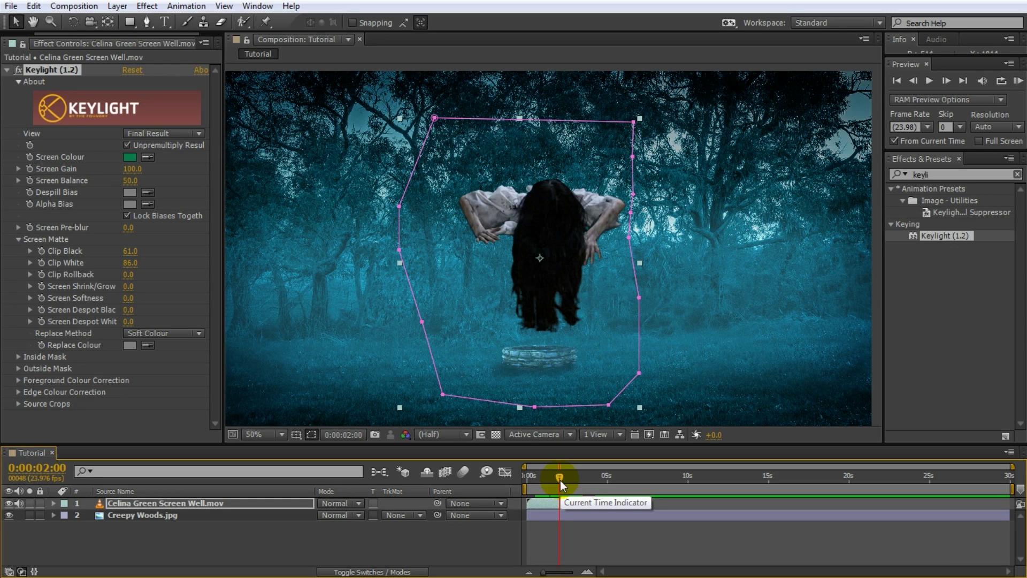
pyautogui.rightClick(226, 505)
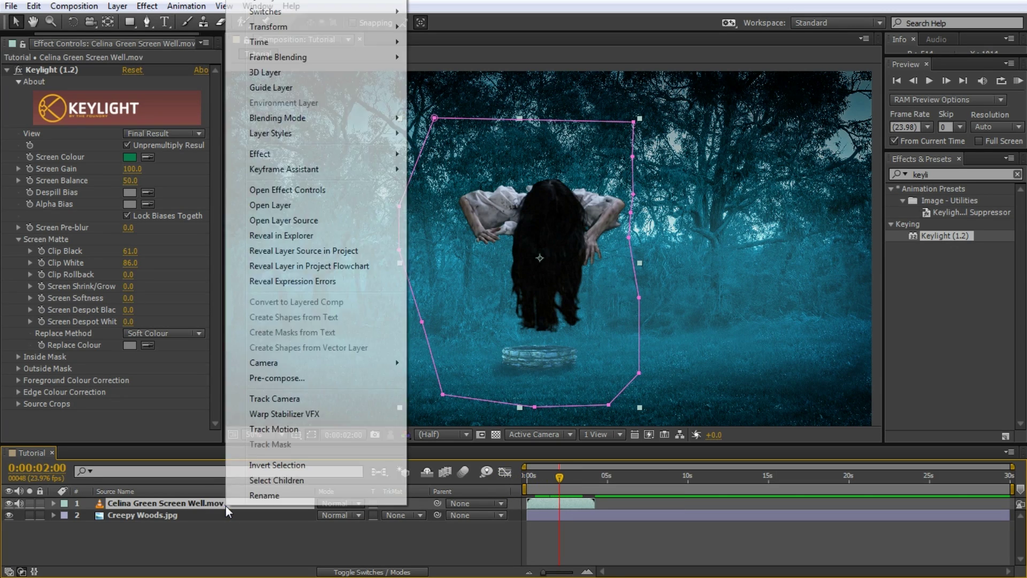
pyautogui.moveTo(269, 41)
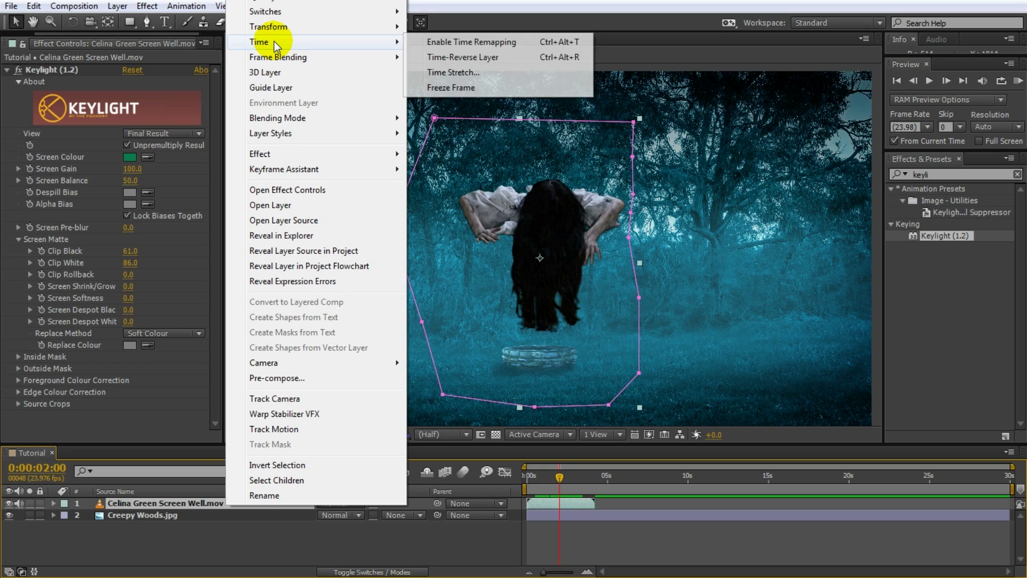
pyautogui.click(481, 59)
pyautogui.click(528, 478)
pyautogui.moveTo(527, 480); pyautogui.dragTo(524, 480)
pyautogui.press('KP_0')
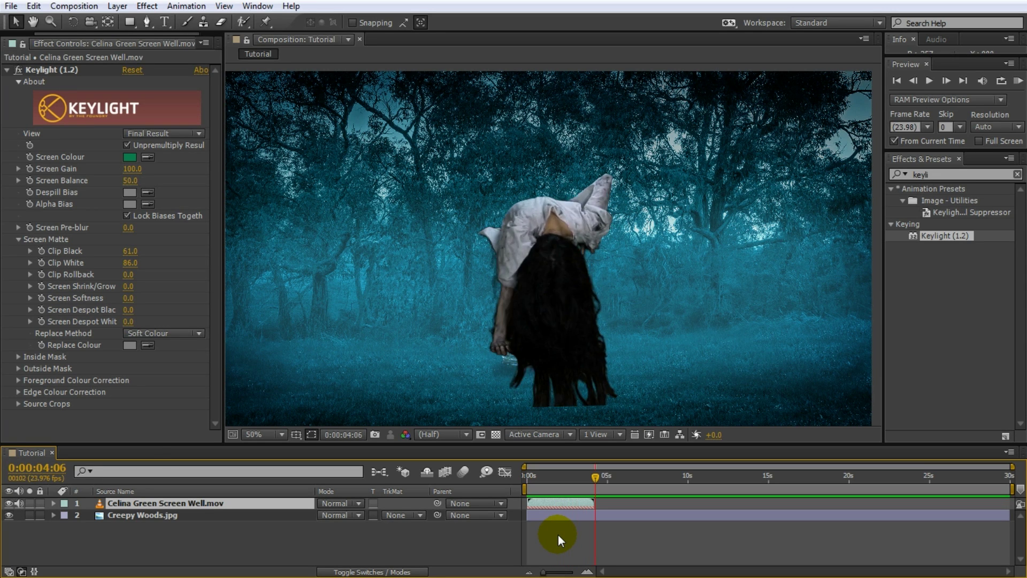
pyautogui.press('space')
# At 0:00:01:23, scale the keyed woman down to fit within the stone well's width and position her over its opening
pyautogui.moveTo(599, 473); pyautogui.dragTo(560, 478)
pyautogui.moveTo(640, 409); pyautogui.dragTo(646, 226)
pyautogui.scroll(1, 576, 323)
pyautogui.moveTo(611, 137); pyautogui.dragTo(622, 174)
pyautogui.scroll(1, 606, 342)
pyautogui.click(718, 96)
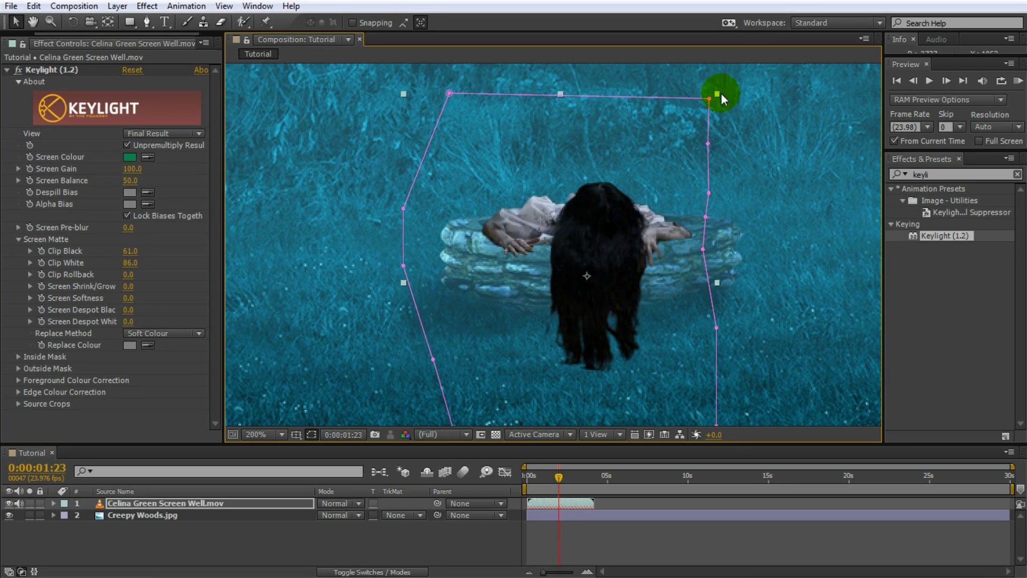
pyautogui.moveTo(719, 94); pyautogui.dragTo(676, 159)
pyautogui.moveTo(604, 267); pyautogui.dragTo(603, 245)
# Check other frames of the clip, shrink the woman slightly further, and nudge the layer to align with the well's rim
pyautogui.moveTo(559, 476); pyautogui.dragTo(541, 477)
pyautogui.scroll(1, 619, 247)
pyautogui.moveTo(635, 229); pyautogui.dragTo(633, 225)
pyautogui.moveTo(542, 476); pyautogui.dragTo(578, 477)
pyautogui.scroll(-1, 708, 293)
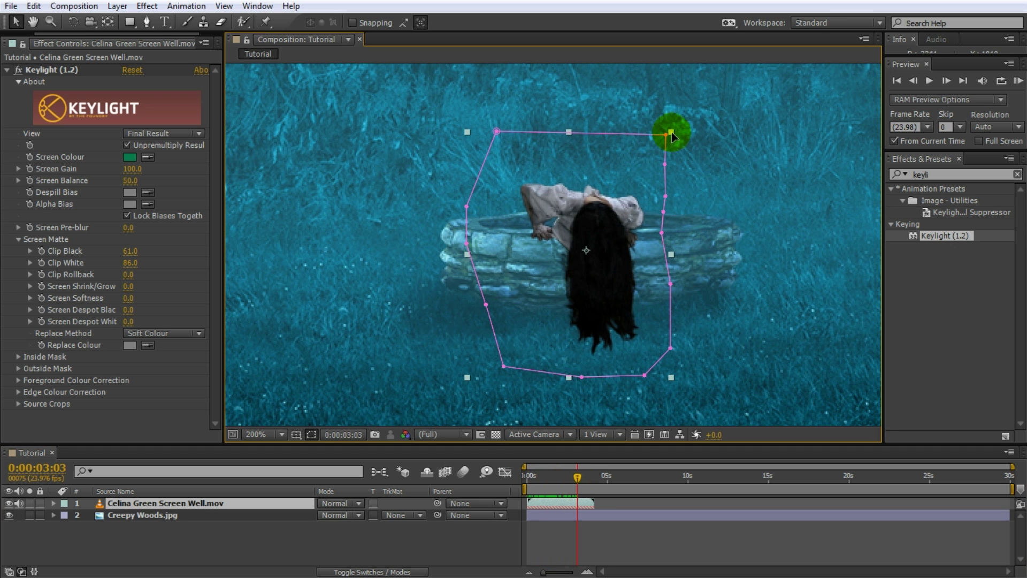
pyautogui.moveTo(672, 378); pyautogui.dragTo(663, 369)
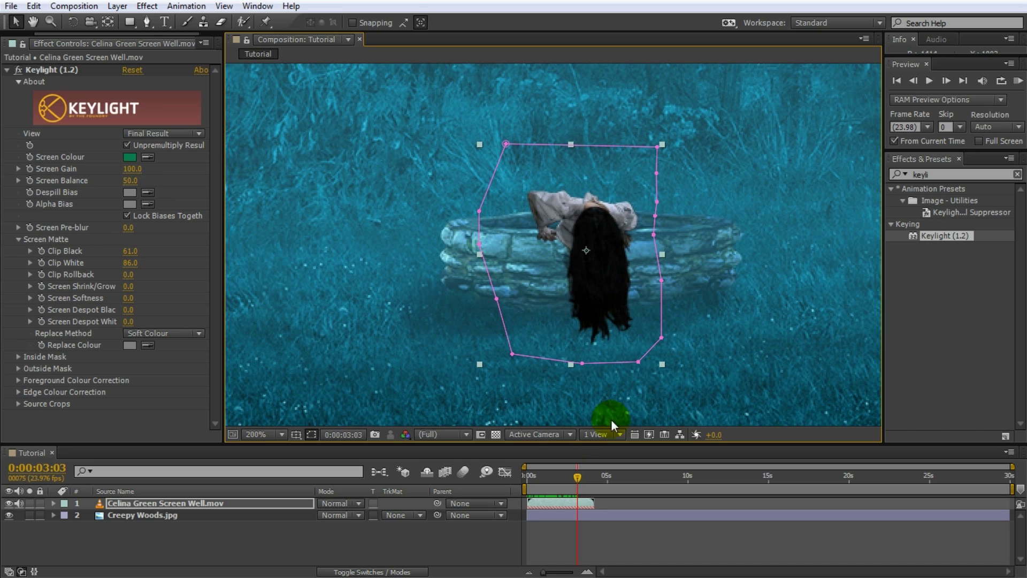
pyautogui.moveTo(573, 477); pyautogui.dragTo(544, 484)
pyautogui.scroll(1, 578, 338)
pyautogui.moveTo(606, 248); pyautogui.dragTo(603, 243)
# Preview the composite from the start and examine how the woman overlaps the well around 0:00:03:16
pyautogui.moveTo(547, 461); pyautogui.dragTo(527, 478)
pyautogui.scroll(-4, 657, 288)
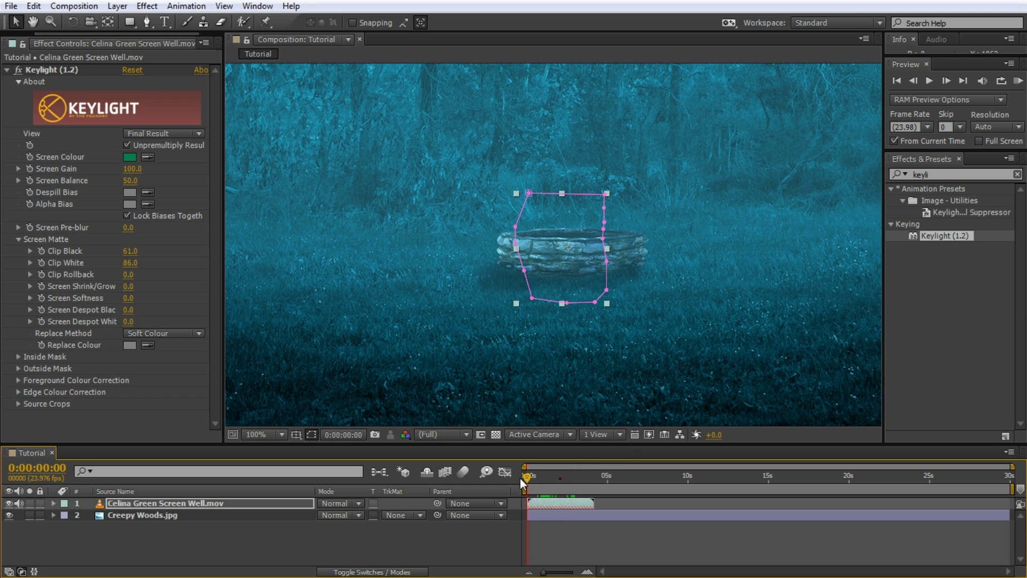
pyautogui.click(566, 526)
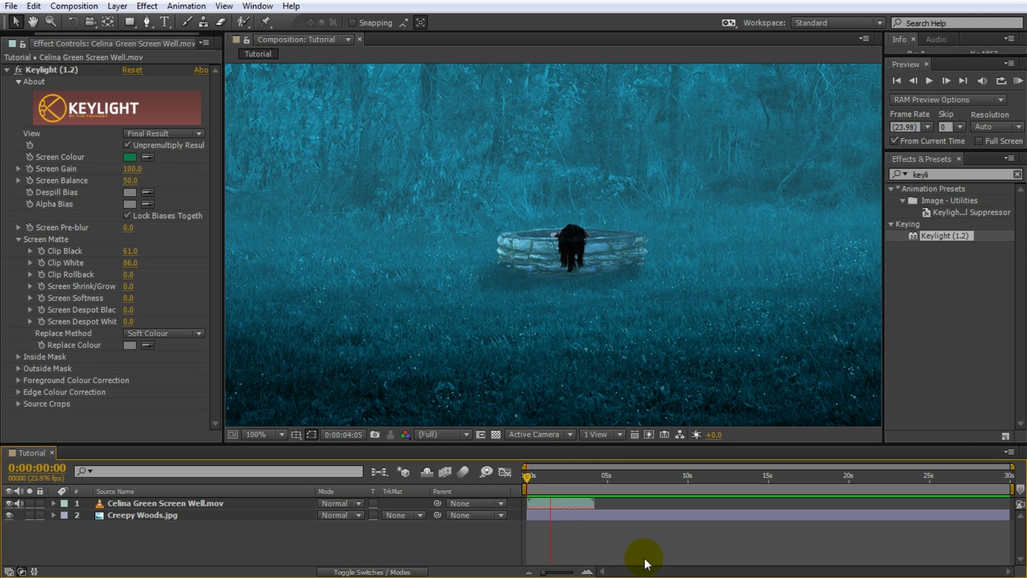
pyautogui.press('space')
pyautogui.moveTo(583, 491); pyautogui.dragTo(586, 478)
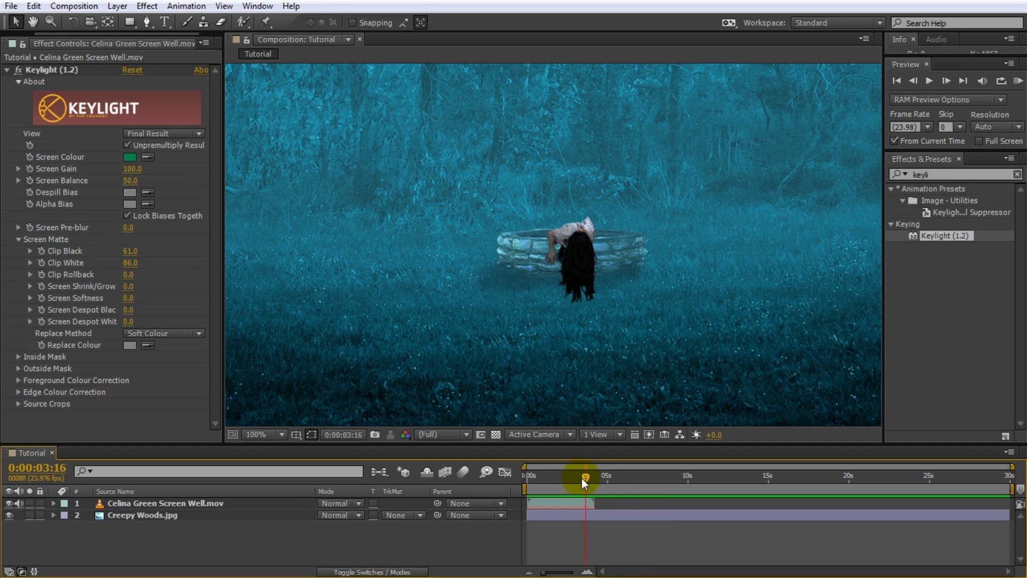
pyautogui.click(557, 277)
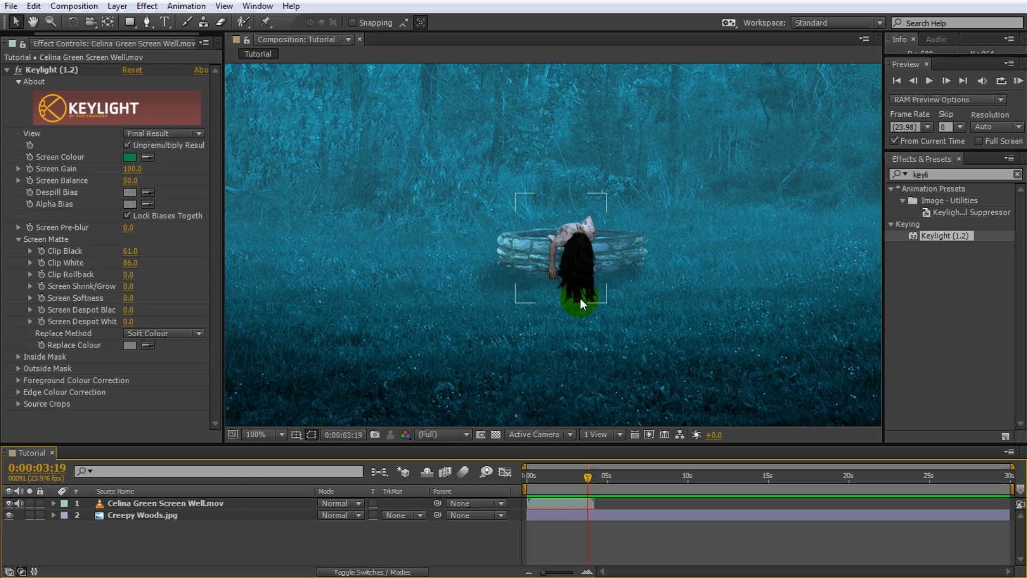
pyautogui.moveTo(586, 476); pyautogui.dragTo(585, 477)
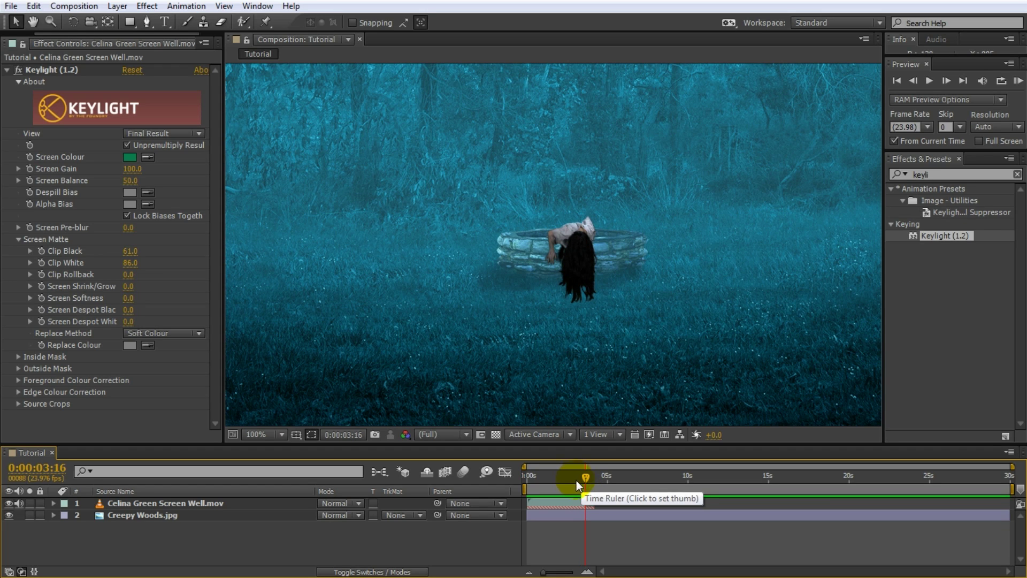
# Apply the Curves effect to the Green Screen Well layer, with the composition at 0:00:02:17
pyautogui.moveTo(586, 478); pyautogui.dragTo(570, 480)
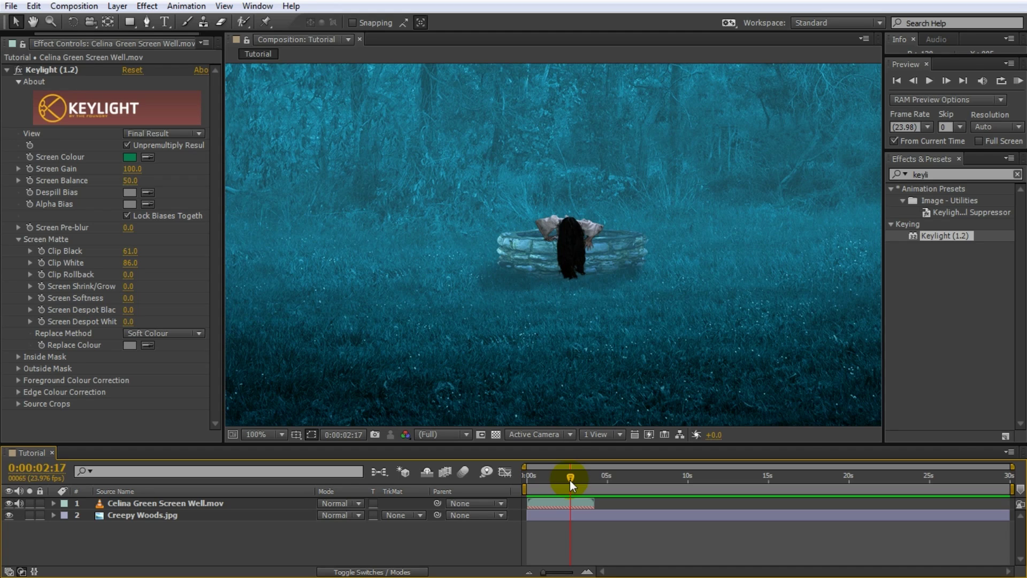
pyautogui.press('h')
pyautogui.moveTo(614, 280); pyautogui.dragTo(606, 327)
pyautogui.press('v')
pyautogui.click(610, 337)
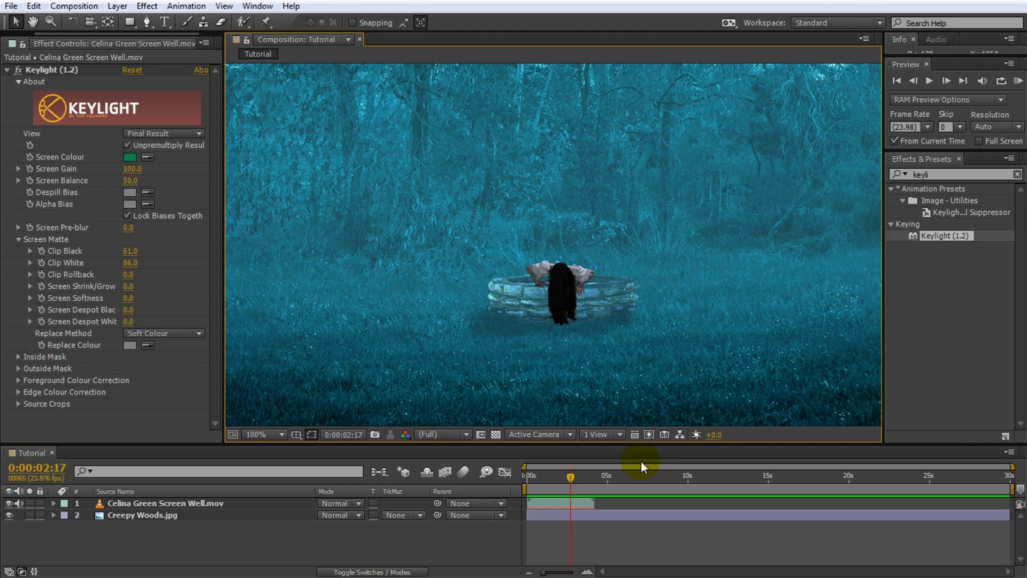
pyautogui.moveTo(945, 174); pyautogui.dragTo(858, 185)
pyautogui.write('curves')
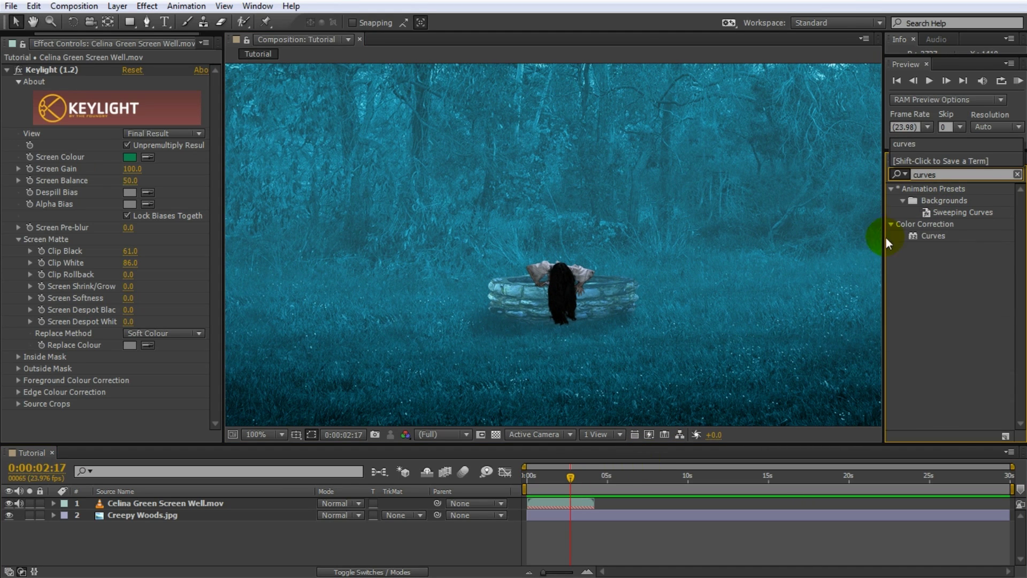
pyautogui.moveTo(931, 235); pyautogui.dragTo(197, 503)
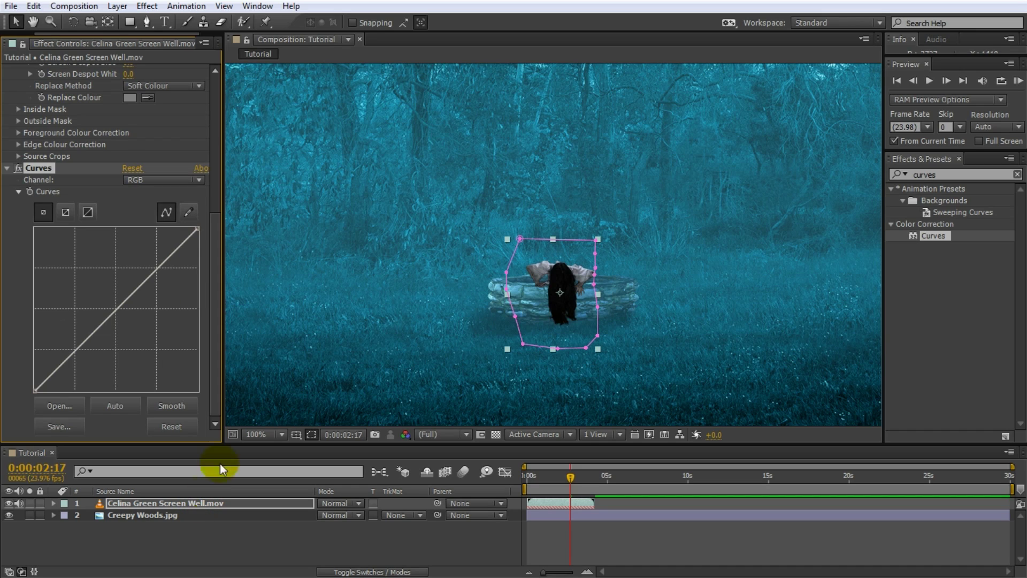
# Raise the midtones of the Blue channel and, slightly less, of the Green channel in the woman's Curves effect
pyautogui.click(150, 180)
pyautogui.click(155, 238)
pyautogui.moveTo(115, 310); pyautogui.dragTo(101, 289)
pyautogui.click(184, 181)
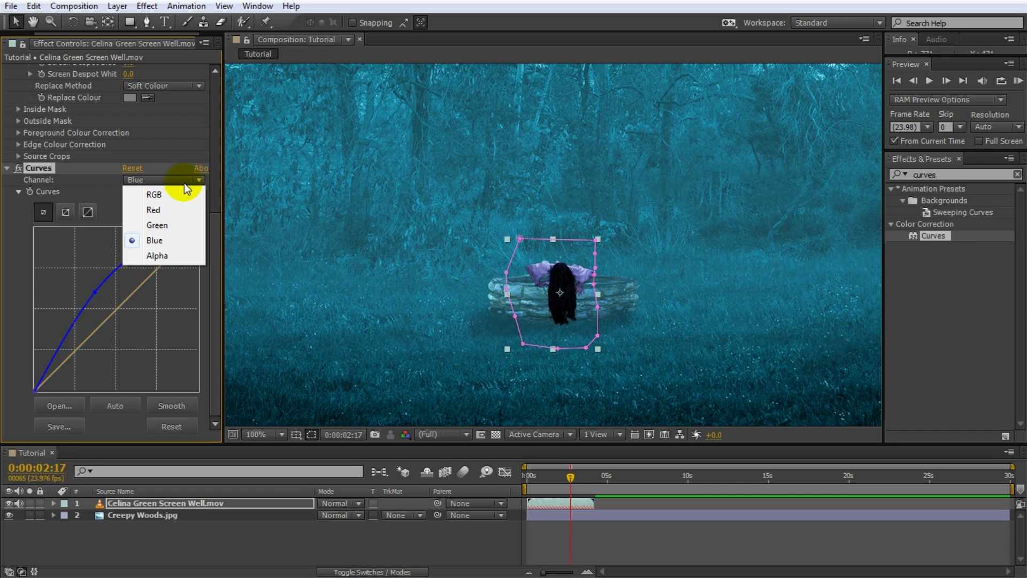
pyautogui.click(162, 227)
pyautogui.moveTo(117, 309); pyautogui.dragTo(100, 295)
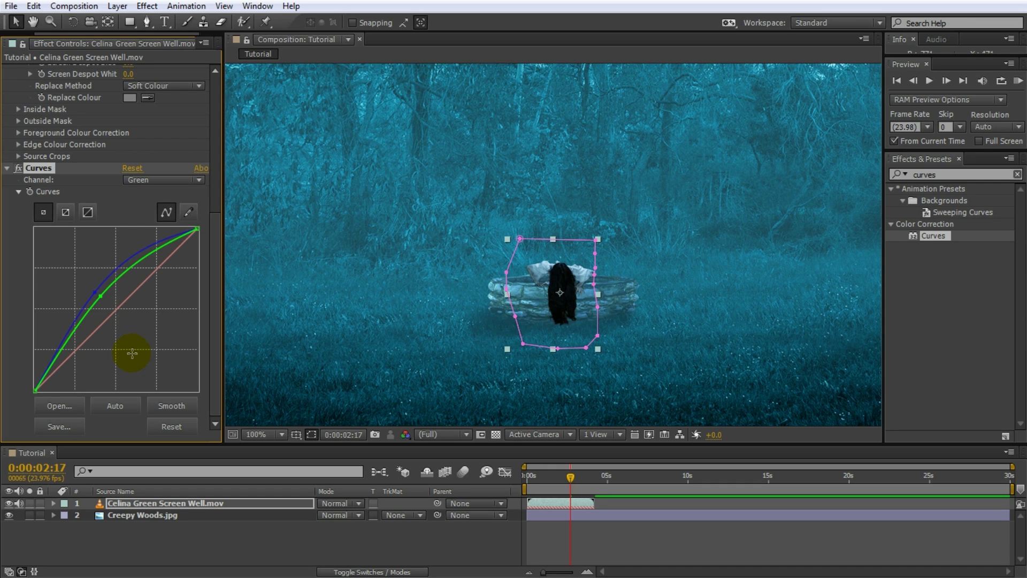
# Raise the midtones of the overall RGB channel slightly in the woman's Curves effect
pyautogui.click(165, 180)
pyautogui.click(155, 193)
pyautogui.moveTo(115, 311); pyautogui.dragTo(112, 303)
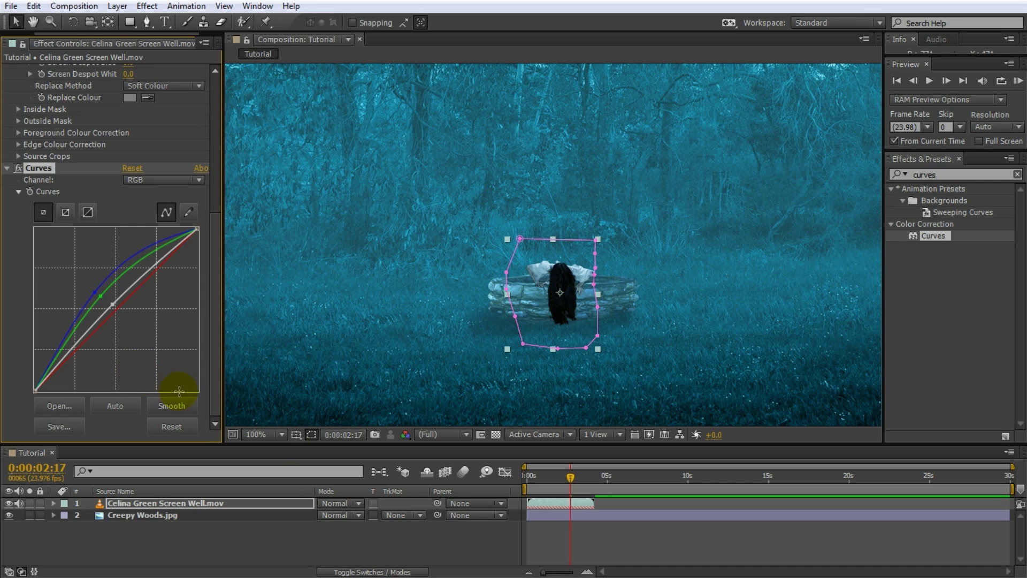
# Preview the composite from the start and examine how the woman blends with the woods at 0:00:02:09, in full frame and close up
pyautogui.moveTo(556, 480); pyautogui.dragTo(518, 483)
pyautogui.click(599, 546)
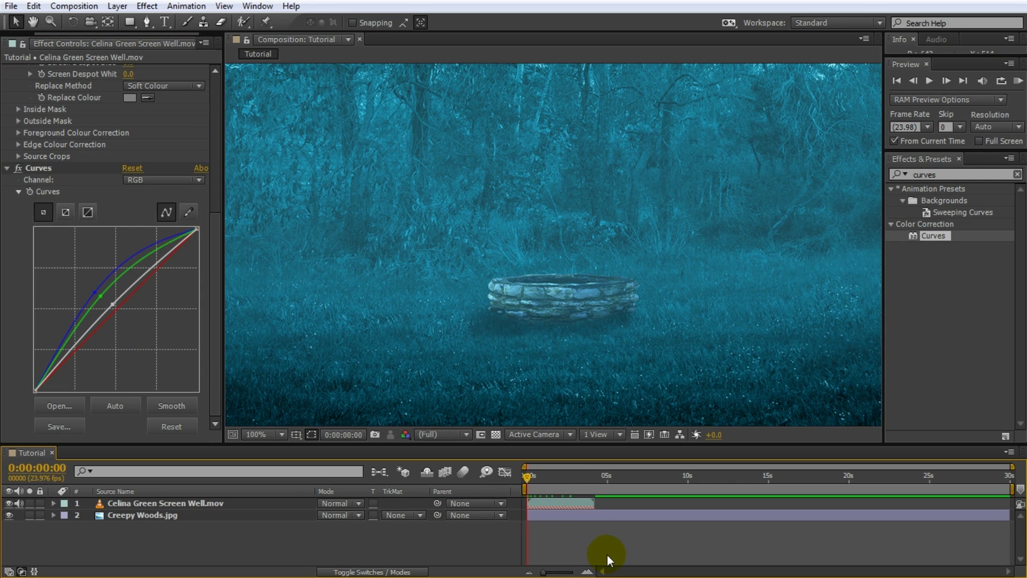
pyautogui.press('space')
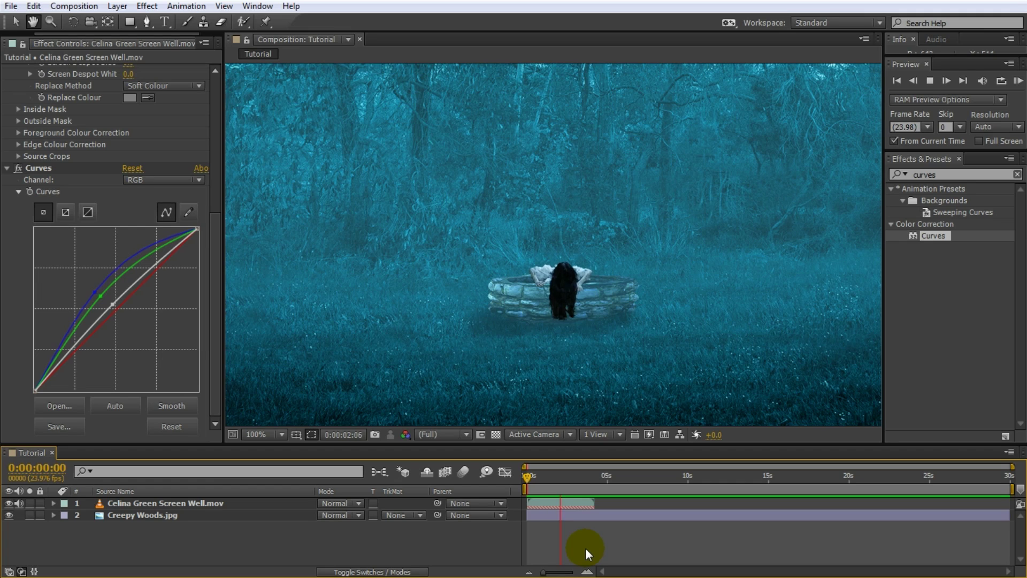
pyautogui.click(586, 549)
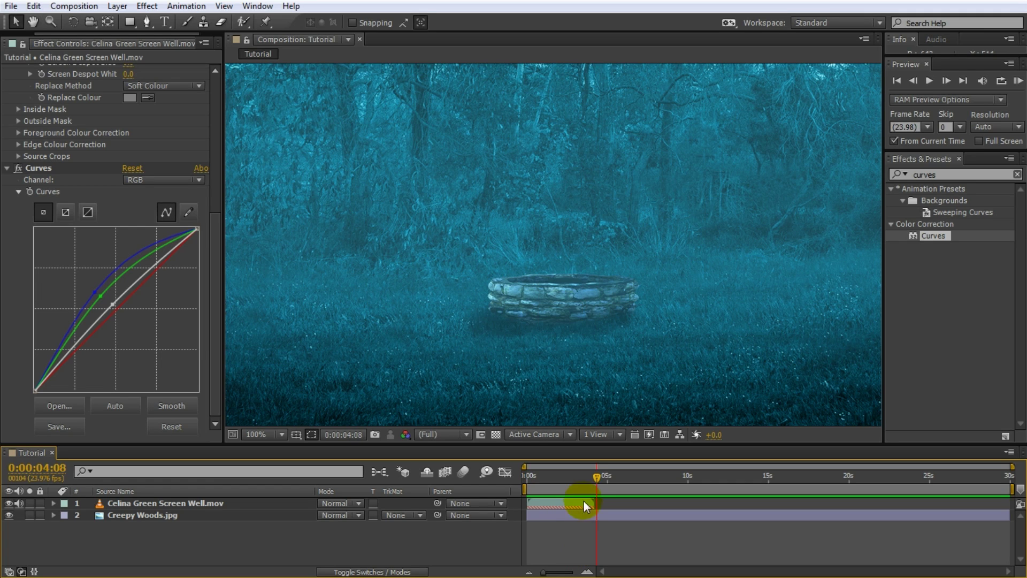
pyautogui.moveTo(588, 476); pyautogui.dragTo(565, 479)
pyautogui.hotkey('shift', '/')
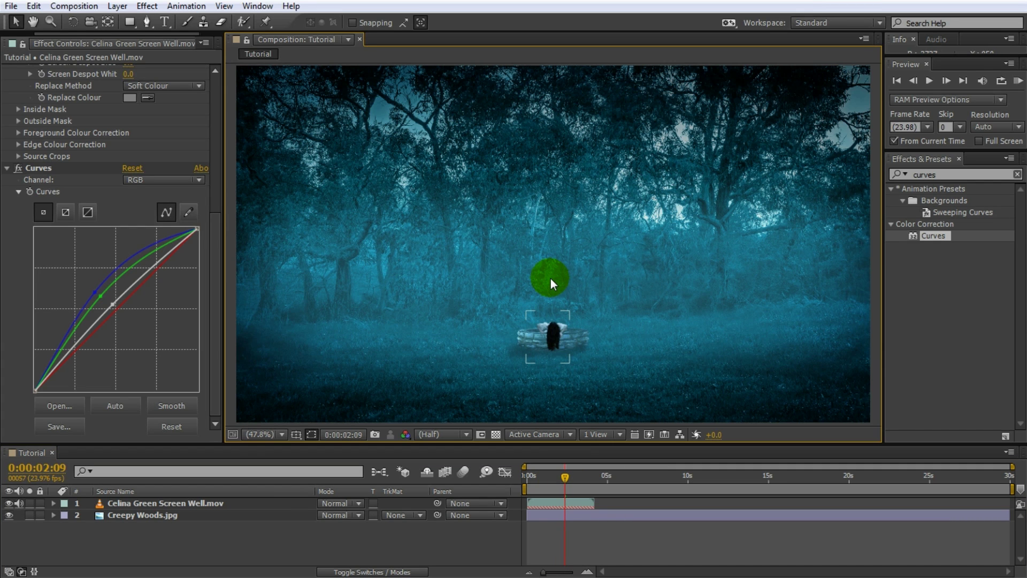
pyautogui.click(535, 297)
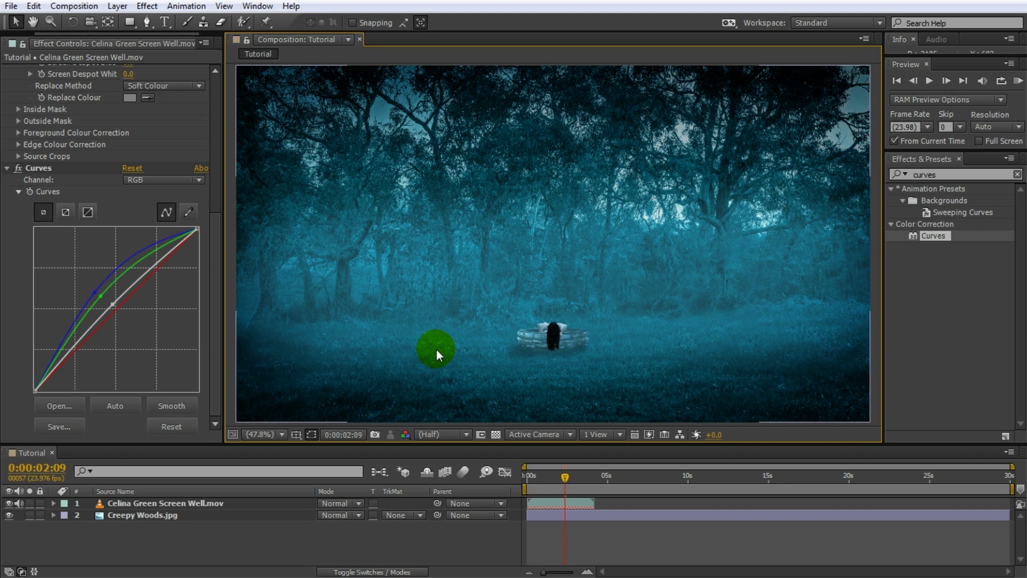
pyautogui.click(544, 320)
pyautogui.scroll(3, 567, 345)
pyautogui.moveTo(570, 345); pyautogui.dragTo(576, 227)
pyautogui.press('v')
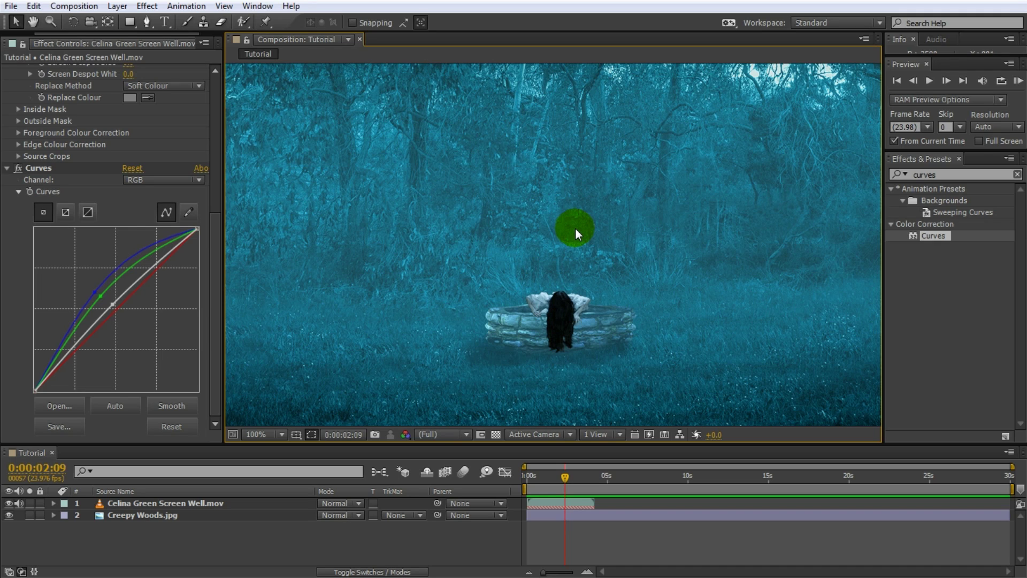
# Find the 4-Color Gradient effect and apply it to the Green Screen Well layer
pyautogui.doubleClick(936, 174)
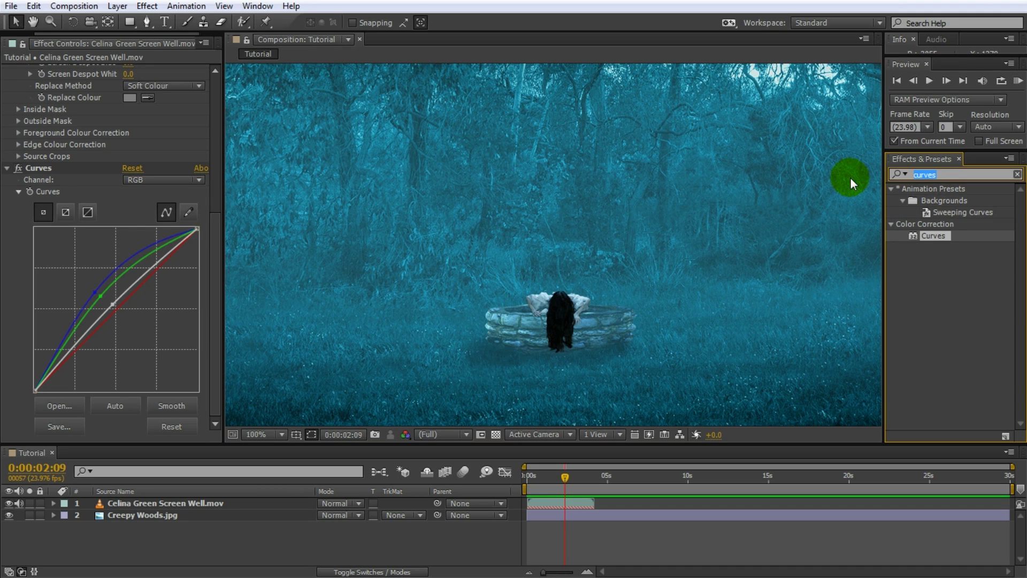
pyautogui.write('gradien')
pyautogui.moveTo(949, 236); pyautogui.dragTo(214, 505)
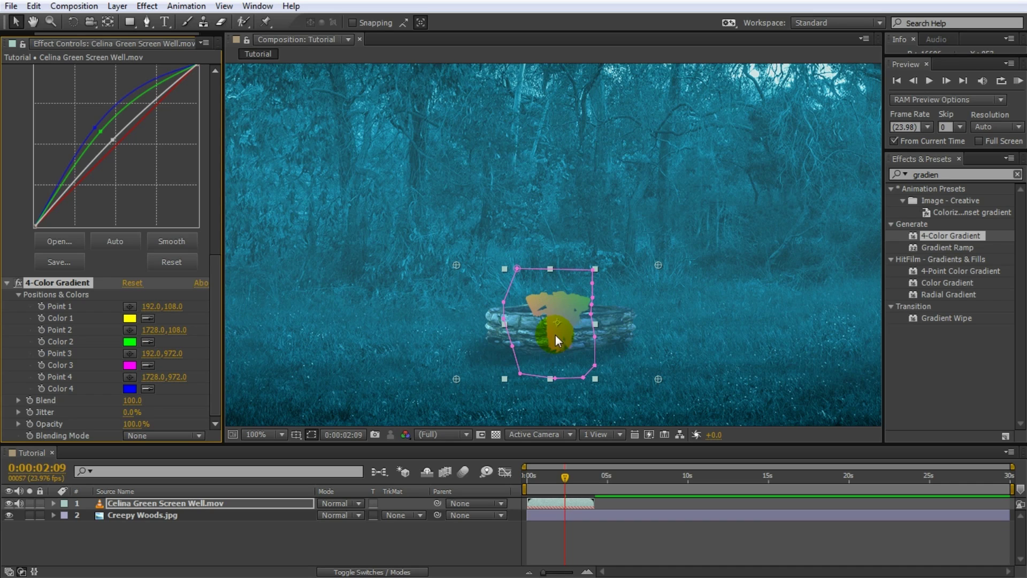
pyautogui.press('space')
pyautogui.moveTo(553, 350); pyautogui.dragTo(556, 342)
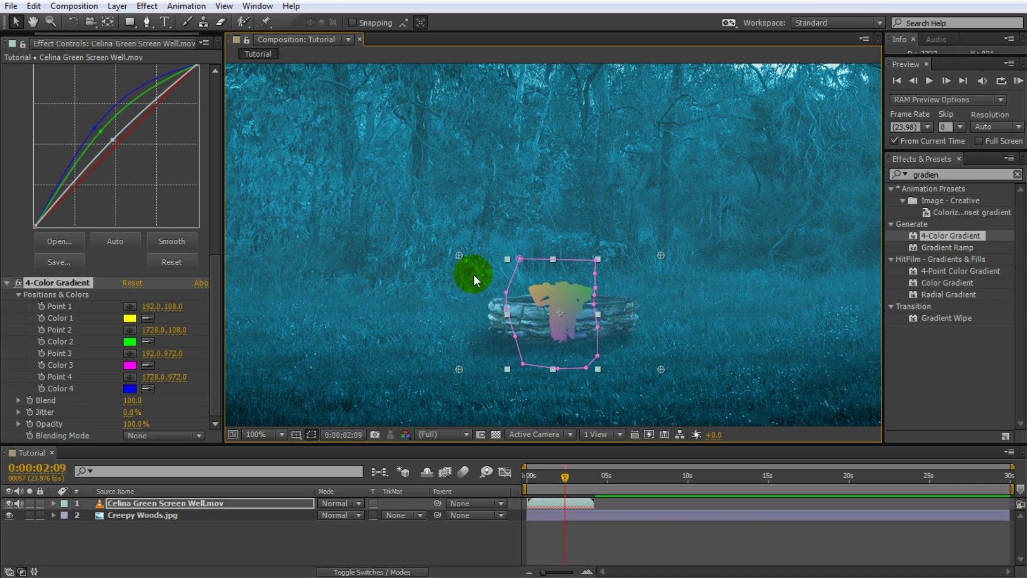
# Line up the four gradient points vertically, with Point 1 far above the woman, Point 2 just above her head, and Points 3 and 4 below her
pyautogui.moveTo(460, 256); pyautogui.dragTo(607, 242)
pyautogui.moveTo(658, 367); pyautogui.dragTo(632, 386)
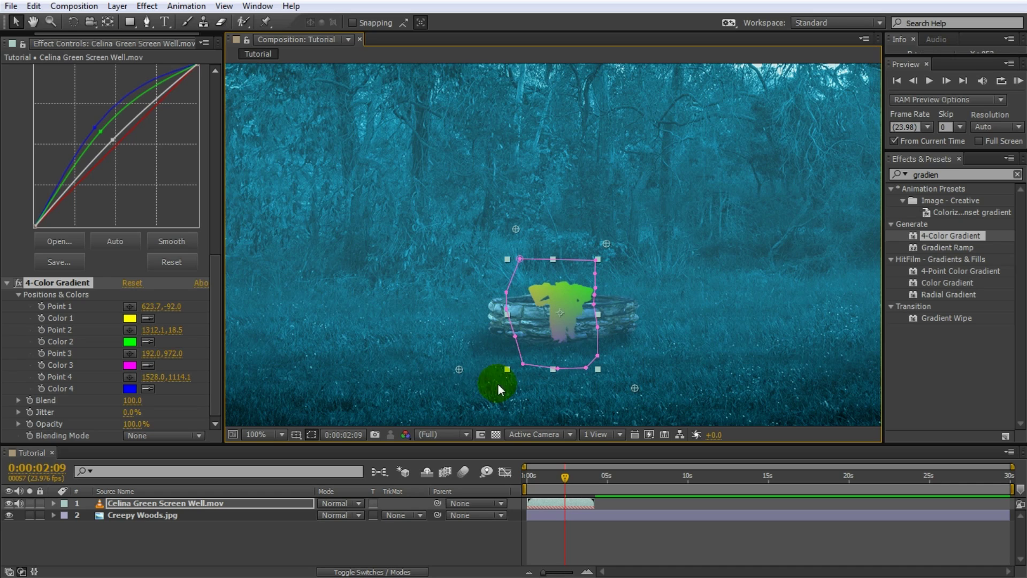
pyautogui.moveTo(458, 368); pyautogui.dragTo(484, 383)
pyautogui.moveTo(525, 245); pyautogui.dragTo(562, 184)
pyautogui.click(130, 330)
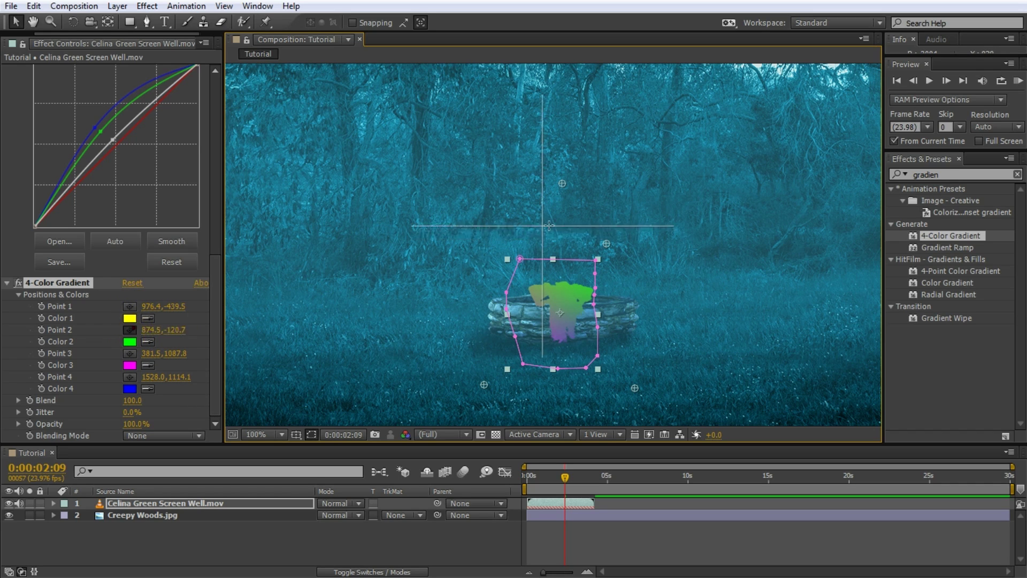
pyautogui.click(559, 276)
pyautogui.click(129, 353)
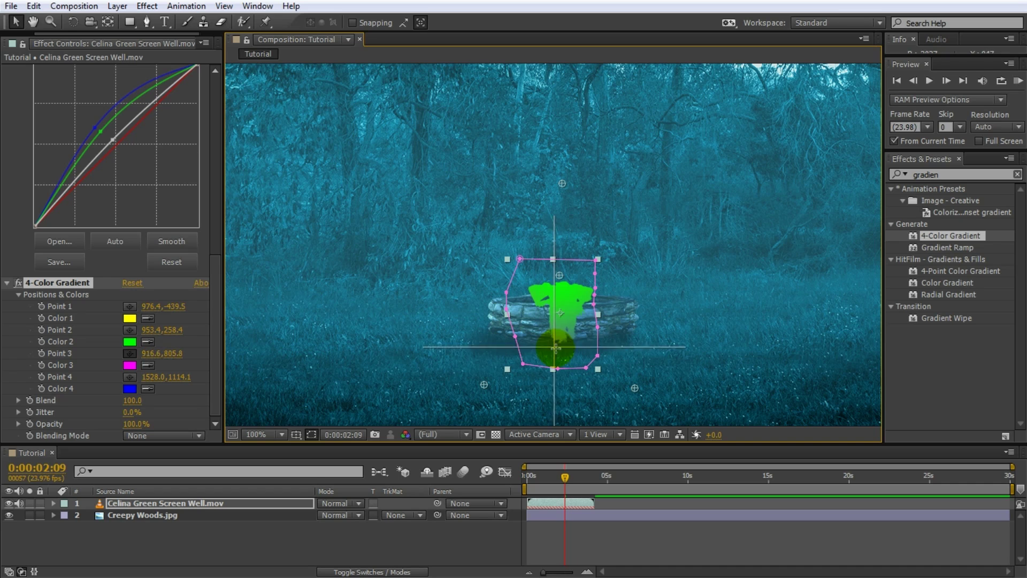
pyautogui.click(560, 375)
pyautogui.click(129, 376)
pyautogui.click(560, 409)
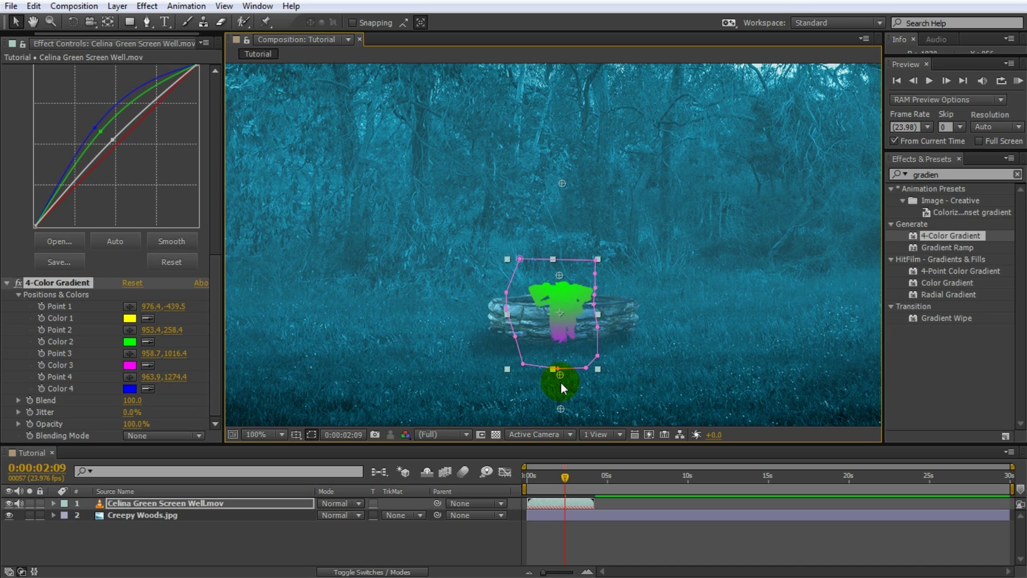
# Set gradient Colors 1 and 4 to black, sampling light blue for Color 2 and dark teal for Color 3 from the background
pyautogui.click(130, 319)
pyautogui.click(975, 314)
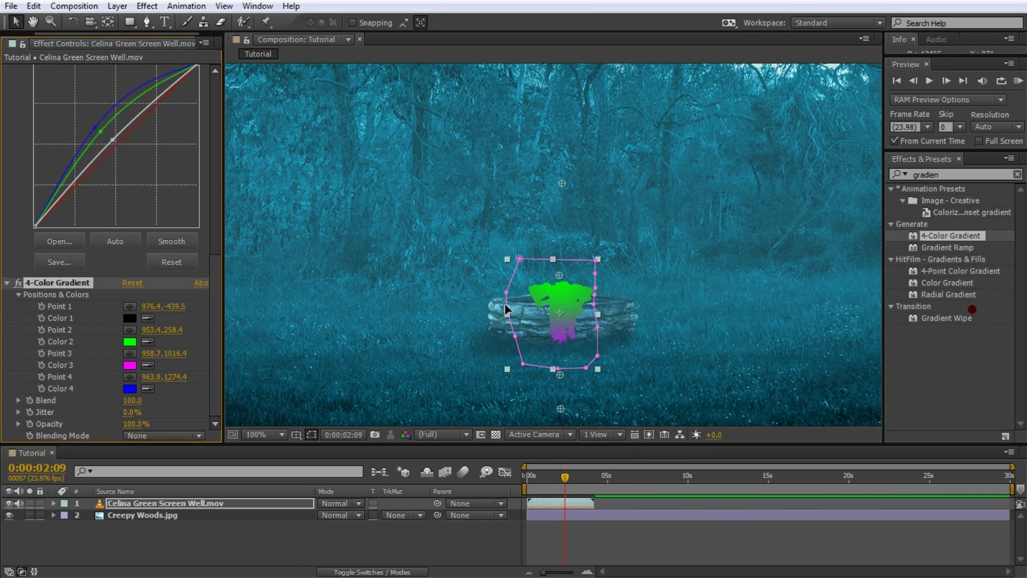
pyautogui.click(148, 342)
pyautogui.click(541, 87)
pyautogui.click(148, 365)
pyautogui.click(603, 386)
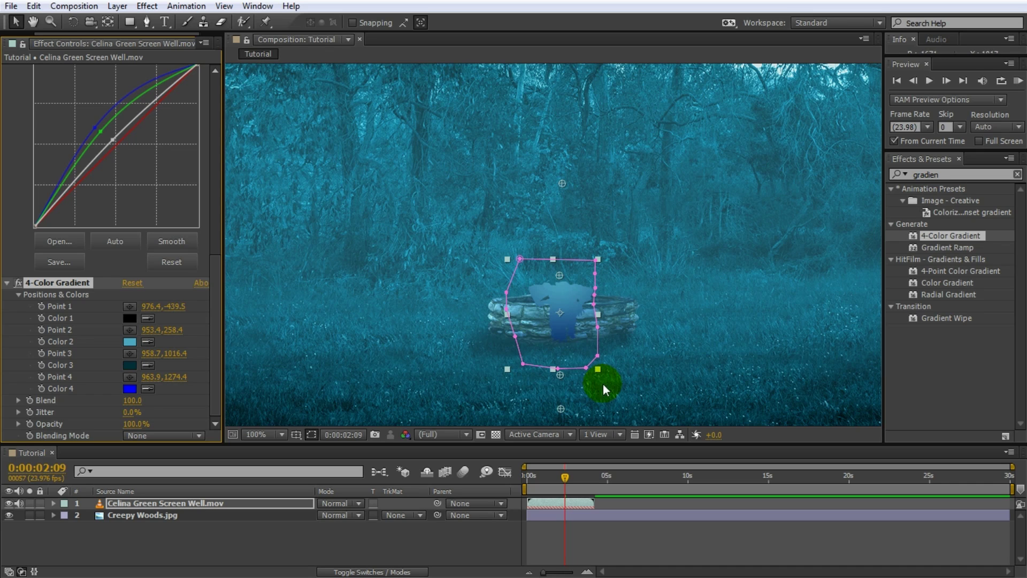
pyautogui.click(130, 388)
pyautogui.write('000000')
pyautogui.click(961, 304)
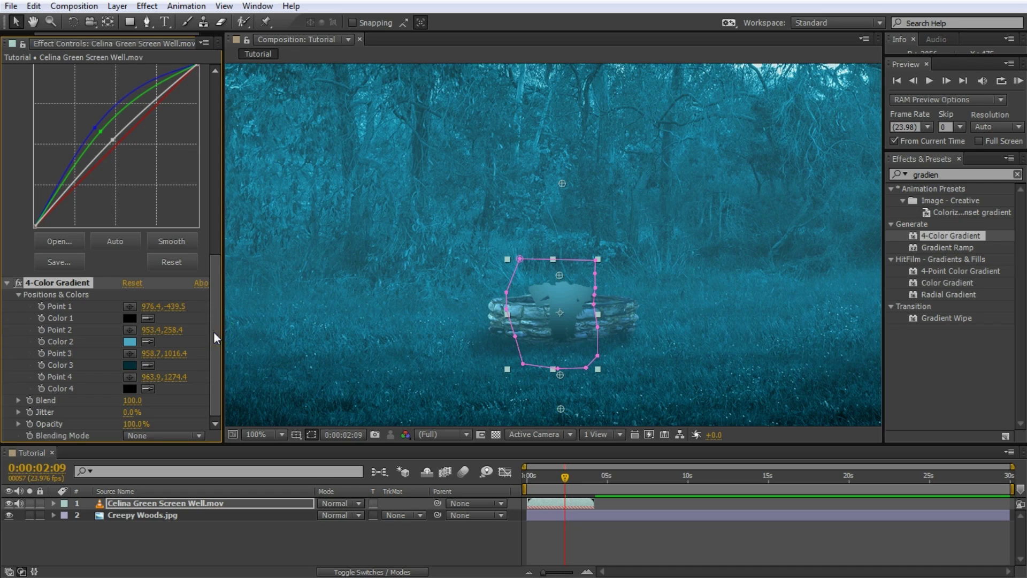
# Set the gradient's blending mode to Screen, then move Point 2 higher above the woman and Point 3 slightly lower
pyautogui.click(198, 435)
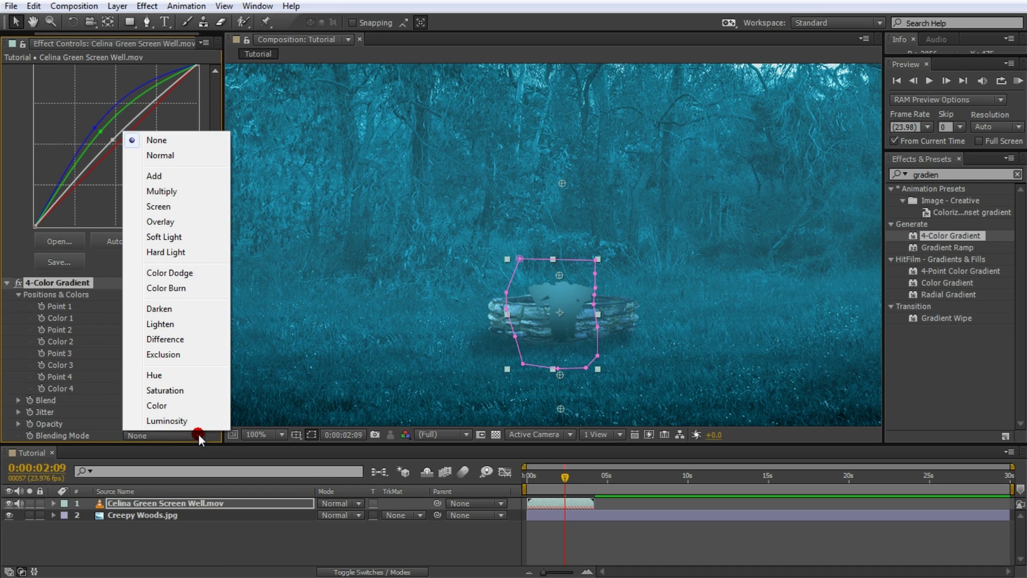
pyautogui.click(174, 209)
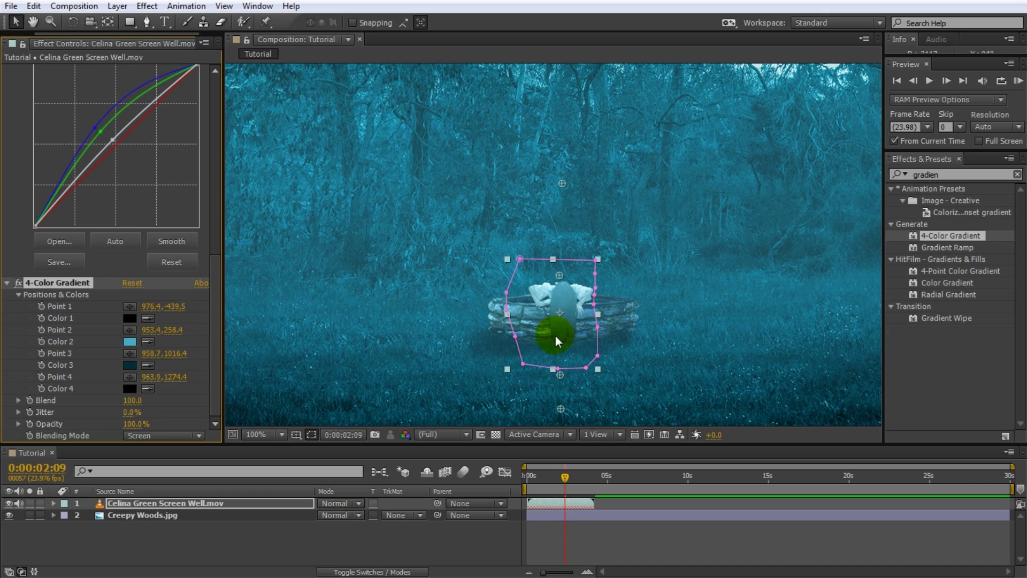
pyautogui.moveTo(558, 274); pyautogui.dragTo(563, 232)
pyautogui.moveTo(558, 391); pyautogui.dragTo(563, 356)
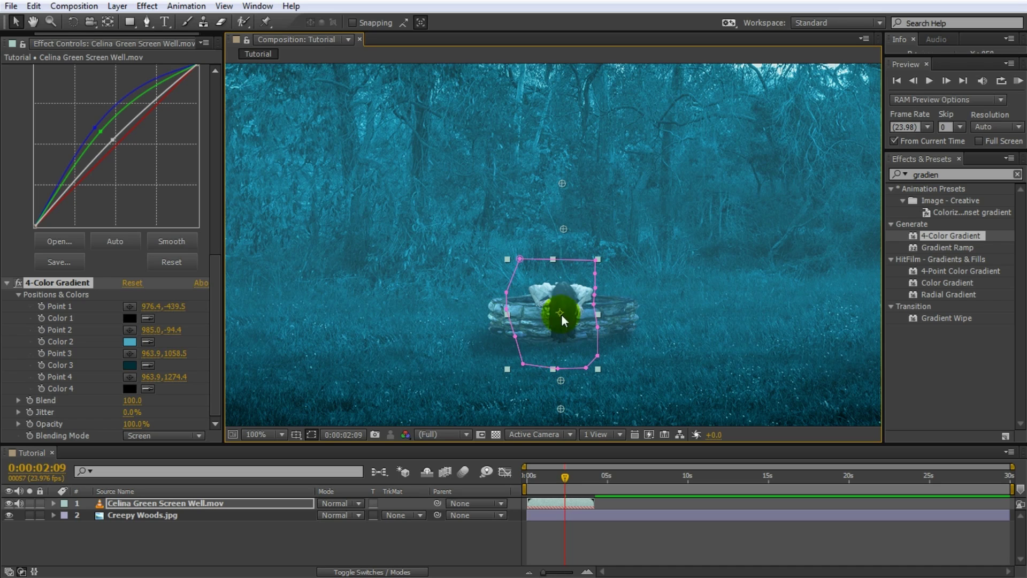
pyautogui.moveTo(561, 229); pyautogui.dragTo(566, 229)
# Examine the woman's hair close up with the 4-Color Gradient effect switched off and on again
pyautogui.press('.')
pyautogui.moveTo(593, 334); pyautogui.dragTo(608, 218)
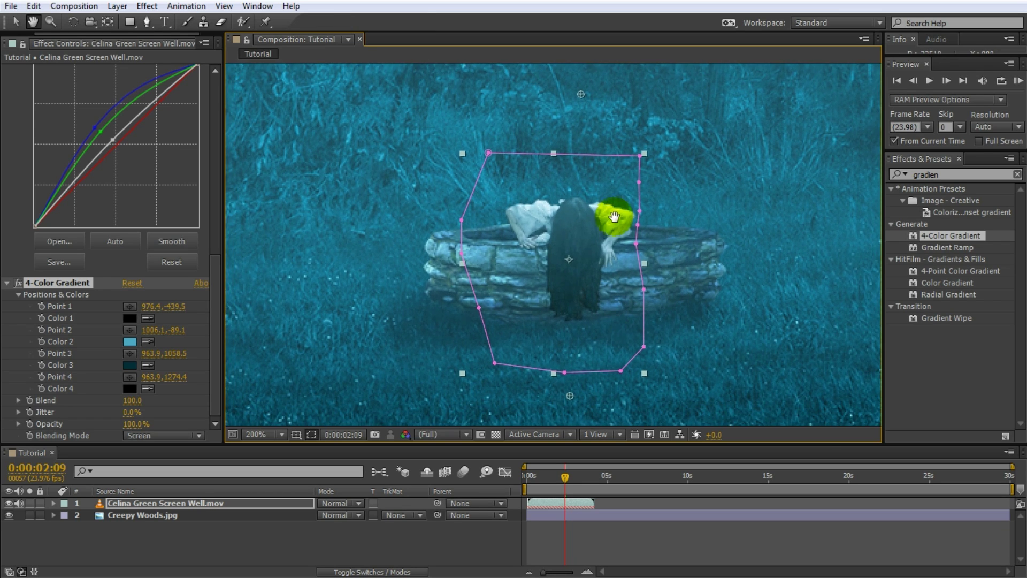
pyautogui.click(626, 508)
pyautogui.click(158, 285)
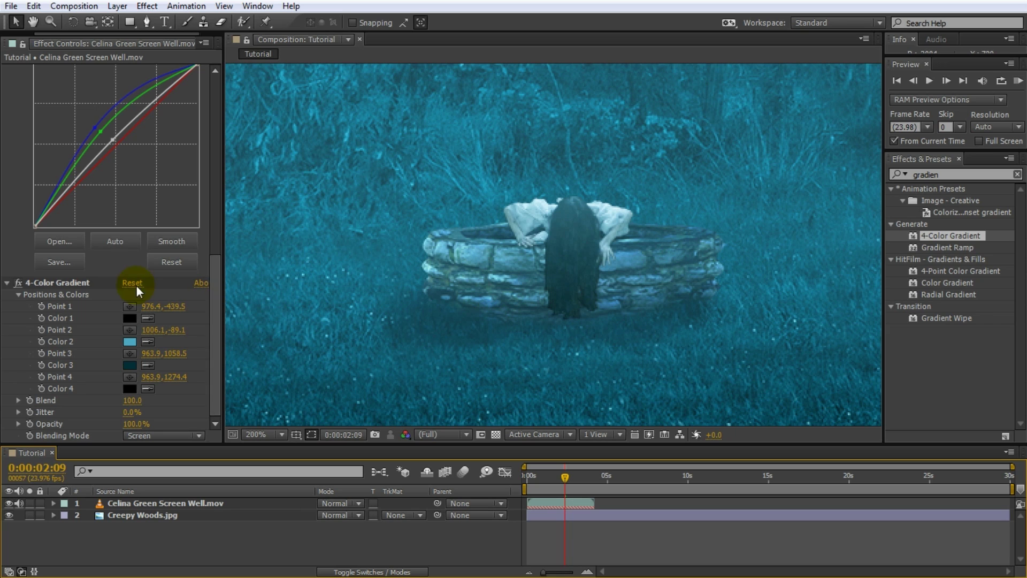
pyautogui.click(18, 284)
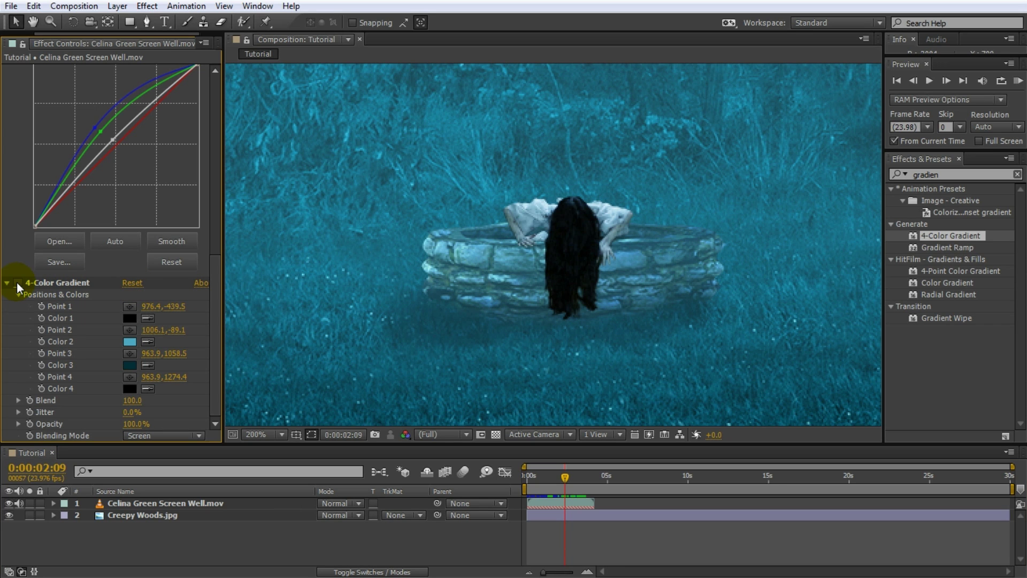
pyautogui.click(17, 283)
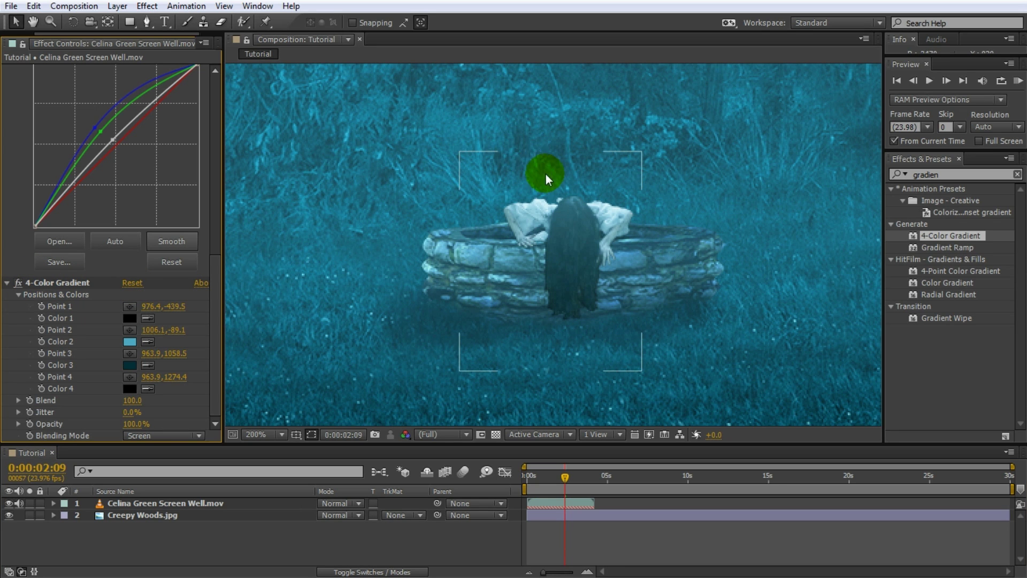
# Move gradient Point 2 further above the woman, to about 985.0, -178.6
pyautogui.scroll(-1, 545, 180)
pyautogui.click(578, 286)
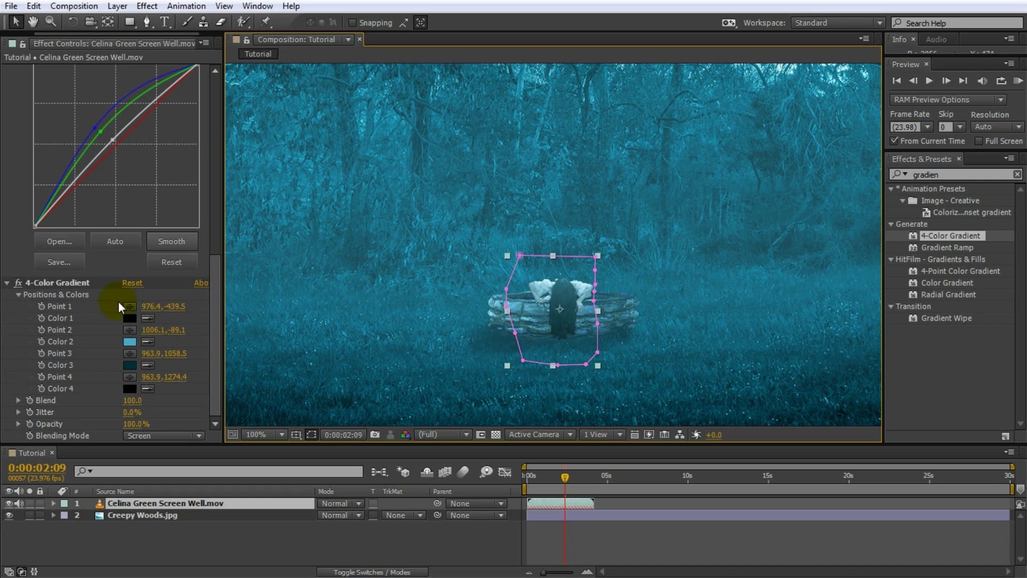
pyautogui.click(83, 283)
pyautogui.moveTo(565, 220); pyautogui.dragTo(563, 214)
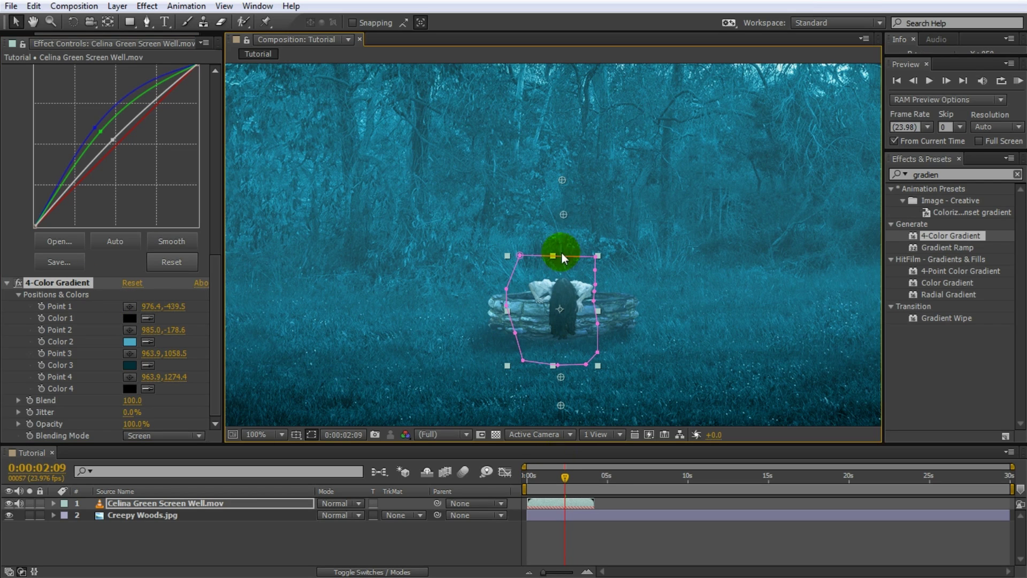
pyautogui.moveTo(641, 356); pyautogui.dragTo(642, 330)
pyautogui.click(615, 532)
# Preview the composite with the gradient tint from the start of the timeline
pyautogui.moveTo(558, 478); pyautogui.dragTo(526, 478)
pyautogui.press('space')
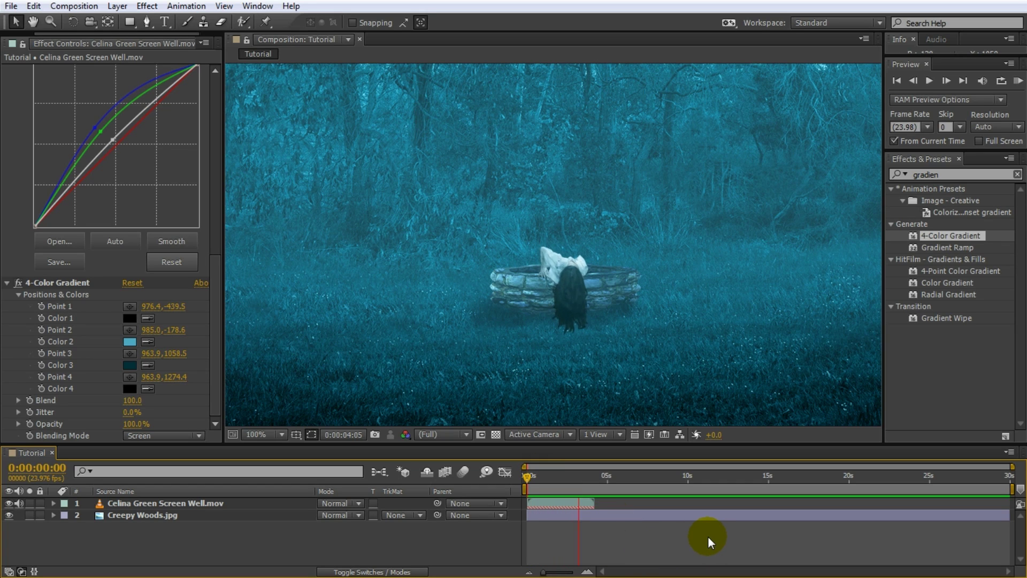
pyautogui.press('space')
# Find the frame where the woman hangs over the well's rim and trim the Green Screen Well layer's end to about 0:00:03:17
pyautogui.moveTo(586, 477); pyautogui.dragTo(563, 477)
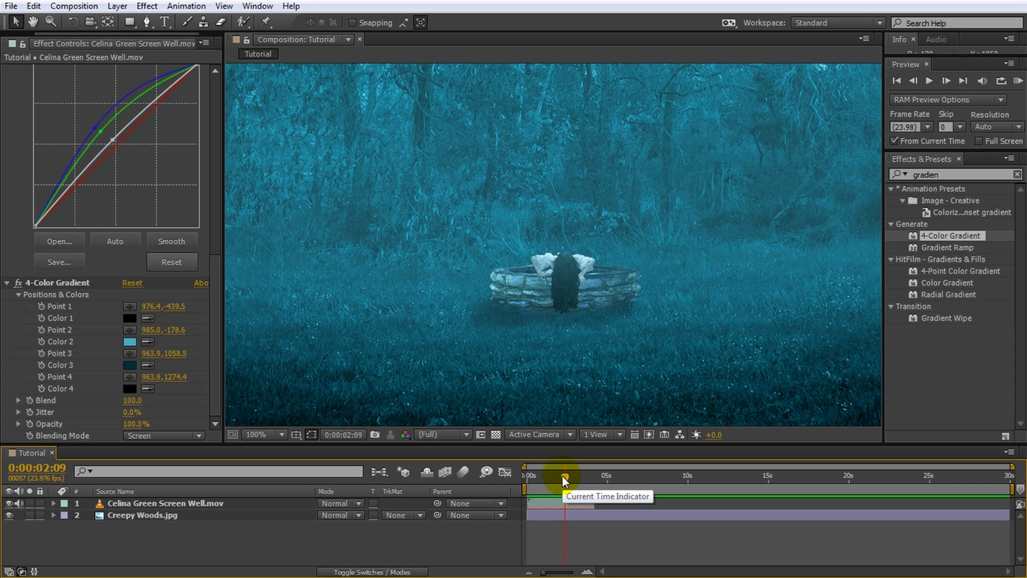
pyautogui.moveTo(563, 476); pyautogui.dragTo(589, 479)
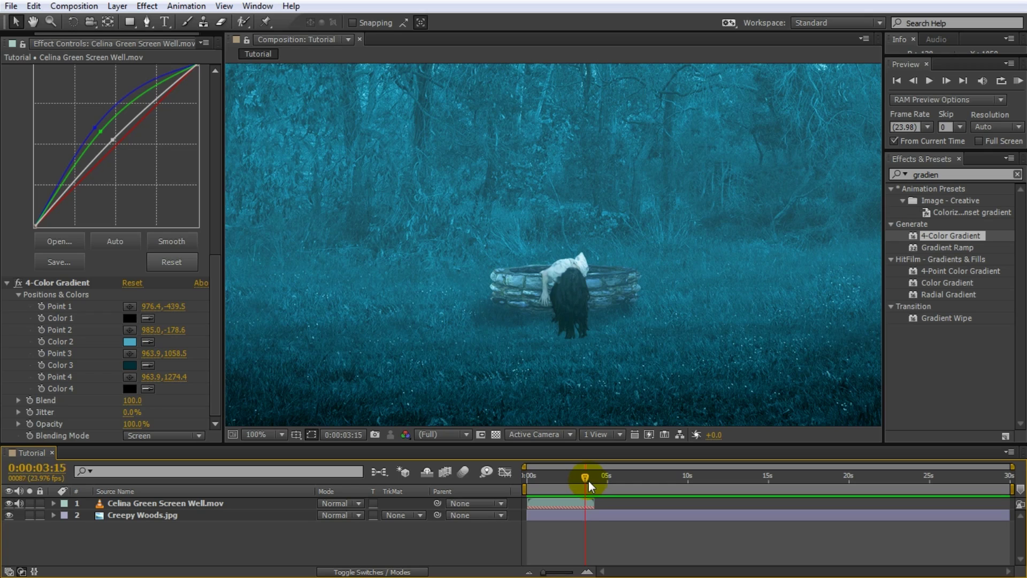
pyautogui.moveTo(589, 480); pyautogui.dragTo(587, 504)
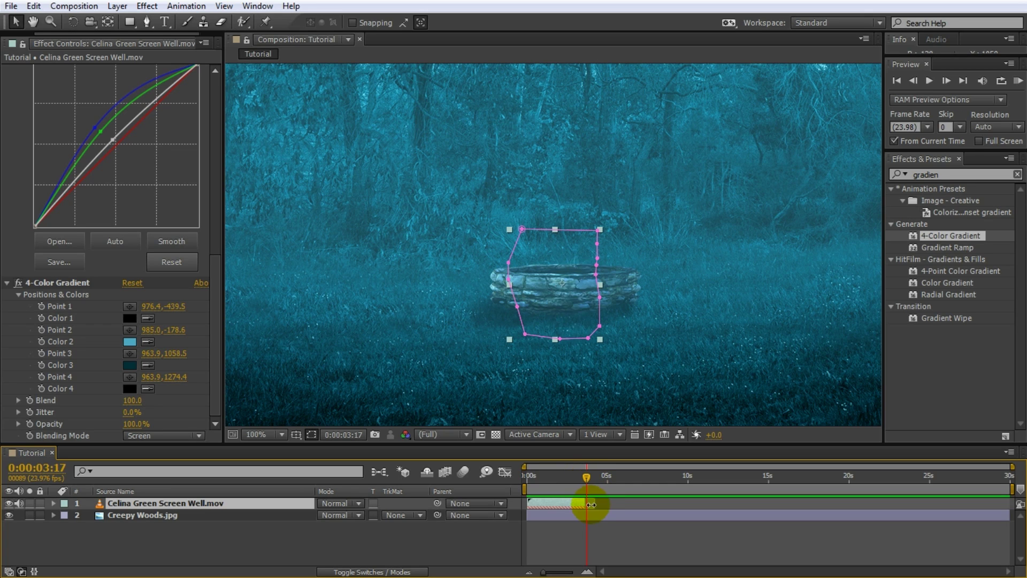
# Add the Green Screen Stumble clip as the top layer and preview it from the start with the whole frame in view
pyautogui.click(20, 41)
pyautogui.moveTo(77, 163); pyautogui.dragTo(155, 498)
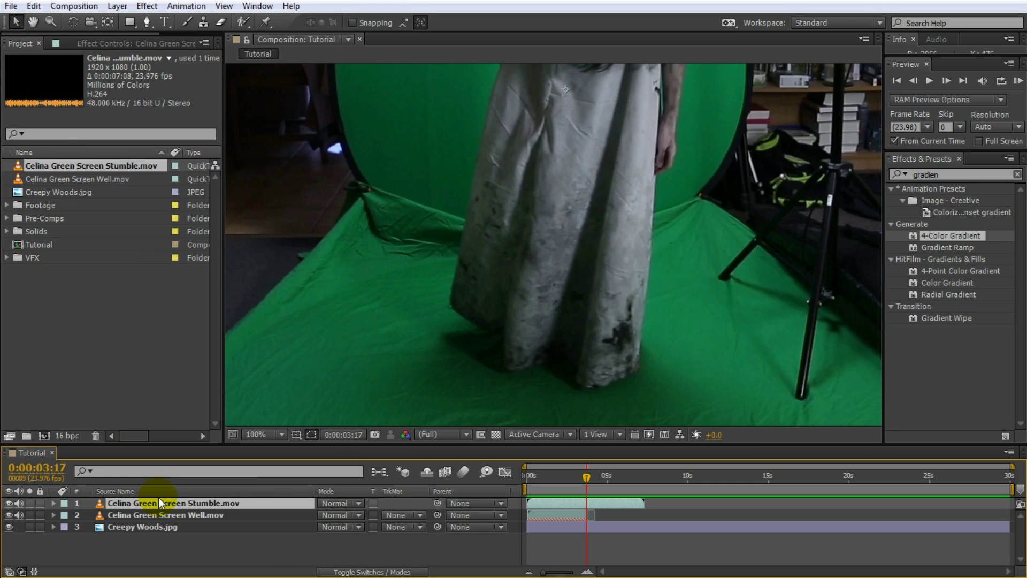
pyautogui.hotkey('shift', '/')
pyautogui.moveTo(587, 476); pyautogui.dragTo(529, 477)
pyautogui.press('KP_0')
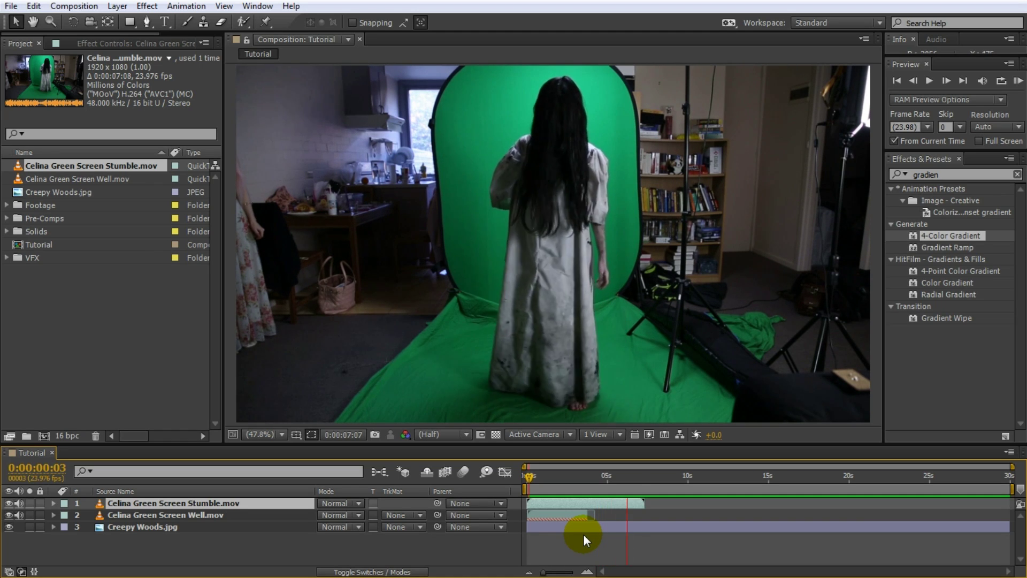
pyautogui.click(634, 463)
# Draw a loose garbage mask around the standing woman on the Green Screen Stumble layer
pyautogui.moveTo(635, 476); pyautogui.dragTo(578, 477)
pyautogui.press('g')
pyautogui.click(650, 402)
pyautogui.click(621, 328)
pyautogui.click(613, 292)
pyautogui.click(623, 278)
pyautogui.click(633, 259)
pyautogui.click(602, 73)
pyautogui.click(512, 77)
pyautogui.click(469, 89)
pyautogui.click(443, 136)
pyautogui.click(447, 196)
pyautogui.click(453, 256)
pyautogui.click(464, 291)
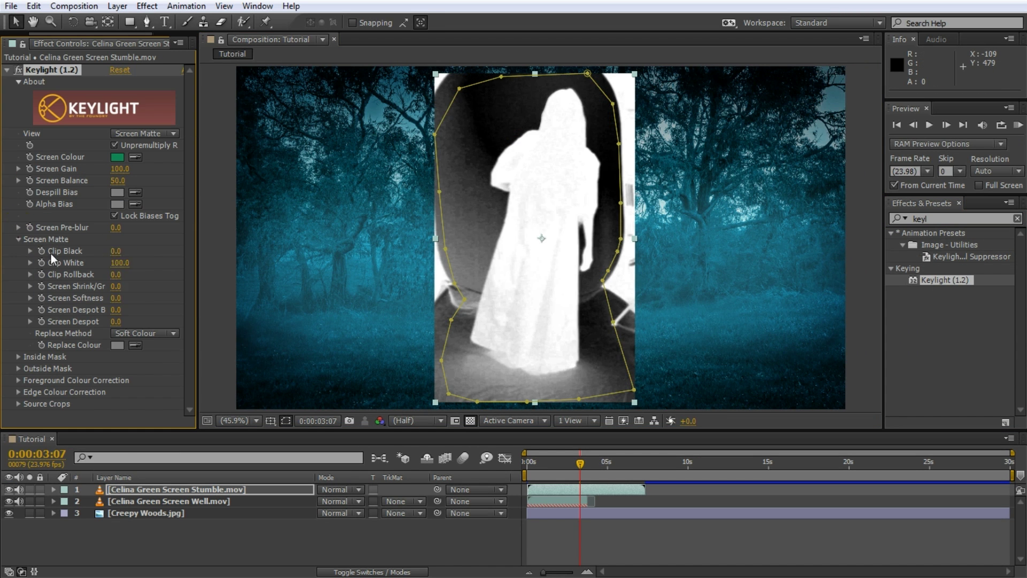
# Refine the Stumble layer's Keylight matte with Clip Black 63 and Clip White 84, and return the view to Final Result
pyautogui.moveTo(133, 251); pyautogui.dragTo(154, 275)
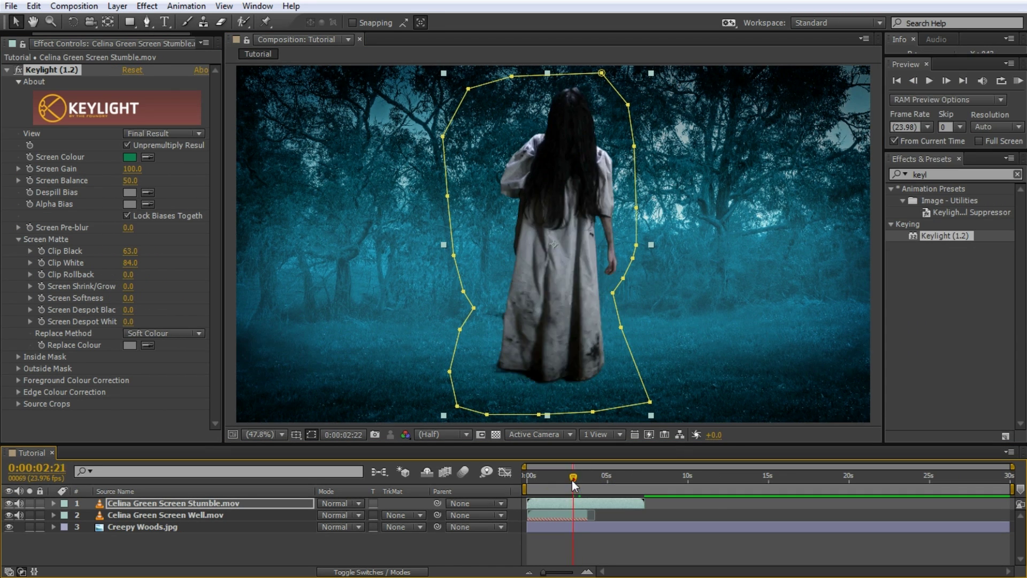
# At 0:00:02:07, scale the Green Screen Stumble layer down and position the woman in front of the well
pyautogui.moveTo(573, 480)
pyautogui.mouseDown()
pyautogui.moveTo(560, 486)
pyautogui.moveTo(573, 490)
pyautogui.moveTo(564, 476)
pyautogui.mouseUp()
pyautogui.moveTo(650, 415); pyautogui.dragTo(547, 331)
pyautogui.moveTo(574, 287); pyautogui.dragTo(579, 280)
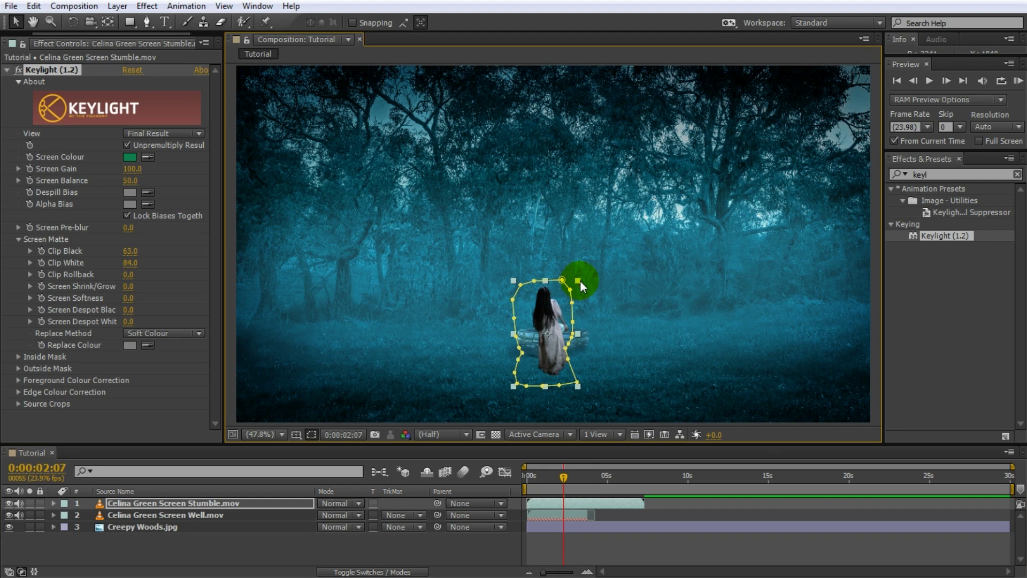
# Slide the Green Screen Stumble layer along the timeline and trim its start so it takes over where the Well clip ends
pyautogui.moveTo(548, 502); pyautogui.dragTo(590, 504)
pyautogui.moveTo(581, 477); pyautogui.dragTo(640, 485)
pyautogui.scroll(2, 561, 374)
pyautogui.press('space')
pyautogui.moveTo(592, 383); pyautogui.dragTo(597, 224)
pyautogui.moveTo(637, 480); pyautogui.dragTo(597, 485)
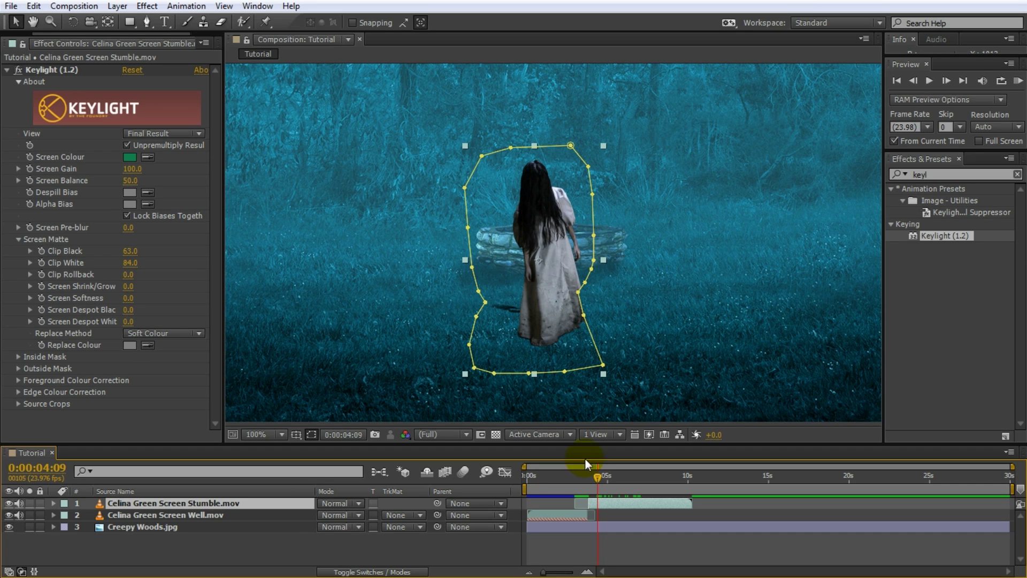
# Start keyframing the Stumble layer's Mask Path at 0:00:04:09 and adjust the mask points beside the woman's hand over the following frames
pyautogui.press('m')
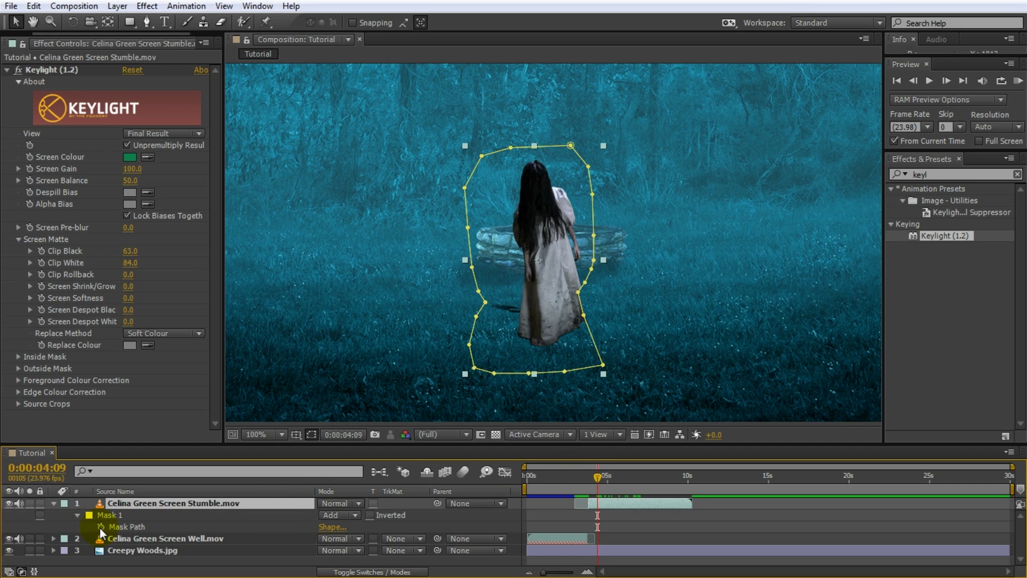
pyautogui.click(100, 527)
pyautogui.scroll(1, 602, 377)
pyautogui.press('space')
pyautogui.moveTo(634, 348); pyautogui.dragTo(605, 287)
pyautogui.moveTo(608, 334); pyautogui.dragTo(616, 334)
pyautogui.moveTo(597, 476); pyautogui.dragTo(594, 476)
pyautogui.moveTo(616, 334); pyautogui.dragTo(616, 337)
pyautogui.moveTo(594, 476); pyautogui.dragTo(601, 476)
pyautogui.moveTo(604, 287); pyautogui.dragTo(601, 283)
pyautogui.moveTo(616, 334); pyautogui.dragTo(616, 340)
# Keyframe further Mask Path adjustments near the woman's hand from about 0:00:08 to the end of the Stumble clip at 0:00:10:06
pyautogui.moveTo(601, 476); pyautogui.dragTo(660, 476)
pyautogui.moveTo(616, 340); pyautogui.dragTo(617, 343)
pyautogui.moveTo(660, 476); pyautogui.dragTo(665, 477)
pyautogui.moveTo(602, 283); pyautogui.dragTo(599, 279)
pyautogui.moveTo(665, 477); pyautogui.dragTo(671, 477)
pyautogui.moveTo(599, 279); pyautogui.dragTo(596, 277)
pyautogui.moveTo(670, 477); pyautogui.dragTo(692, 477)
pyautogui.moveTo(596, 276); pyautogui.dragTo(603, 289)
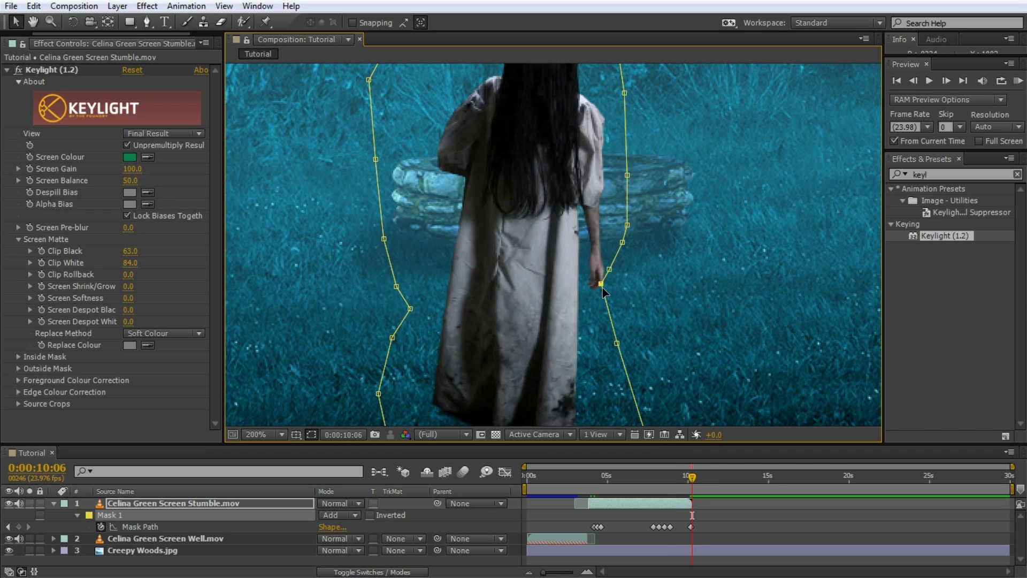
# Preview the transition from the Well clip to the Stumble clip, starting at 0:00:01:19
pyautogui.press(',')
pyautogui.moveTo(675, 475); pyautogui.dragTo(586, 480)
pyautogui.moveTo(675, 521); pyautogui.dragTo(649, 540)
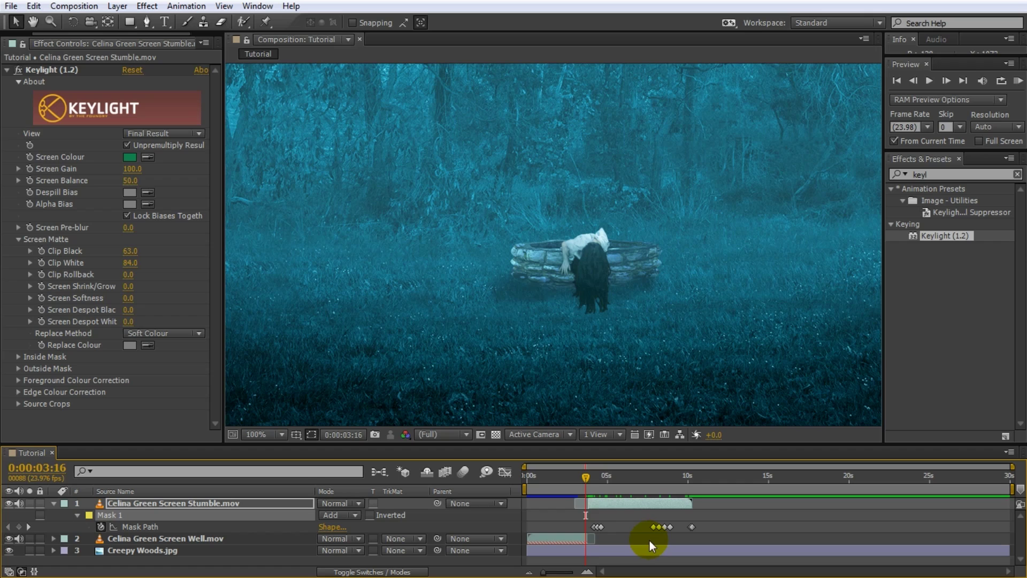
pyautogui.moveTo(577, 483); pyautogui.dragTo(556, 477)
pyautogui.click(731, 540)
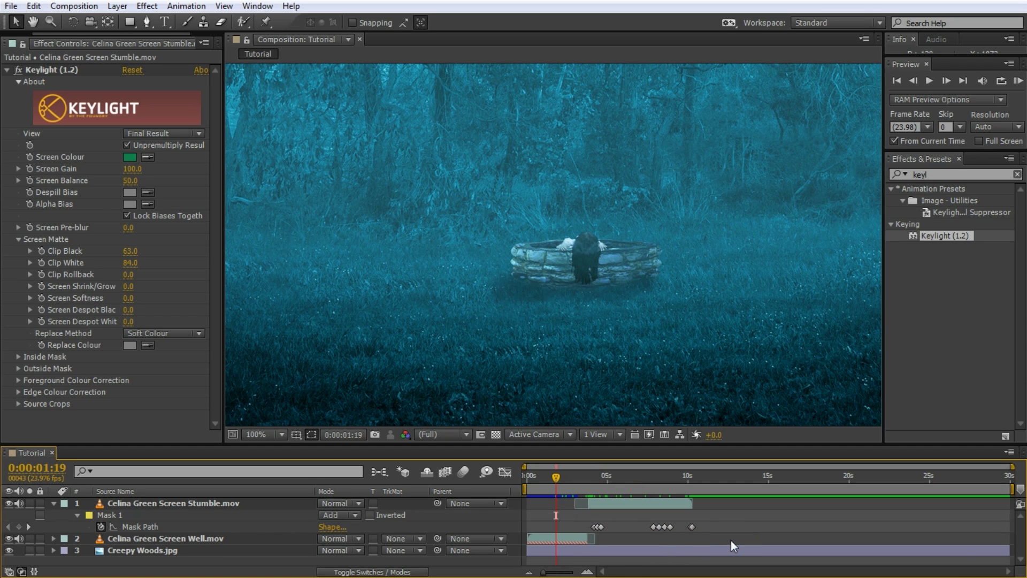
pyautogui.press('space')
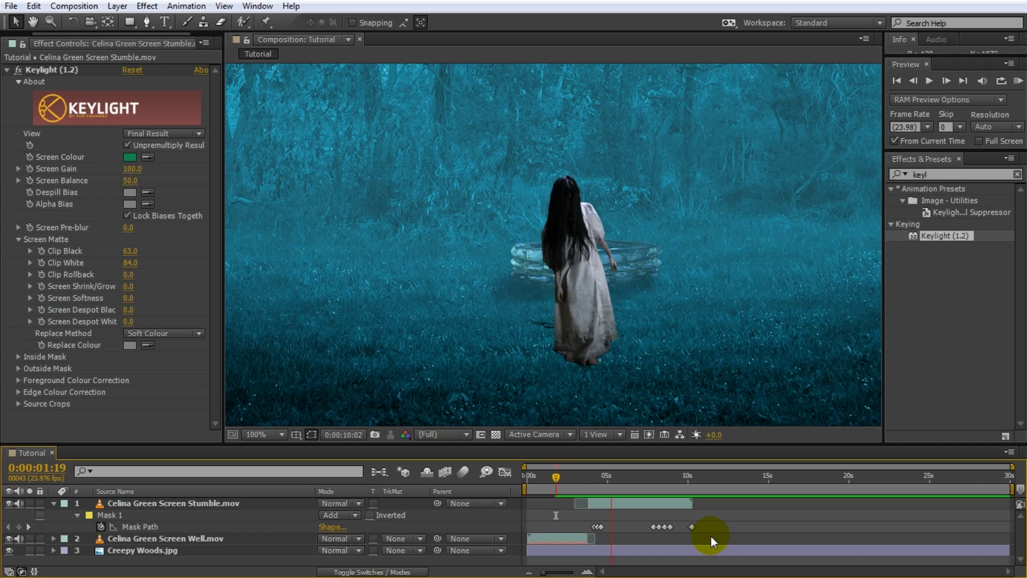
pyautogui.press('space')
pyautogui.moveTo(627, 479); pyautogui.dragTo(622, 499)
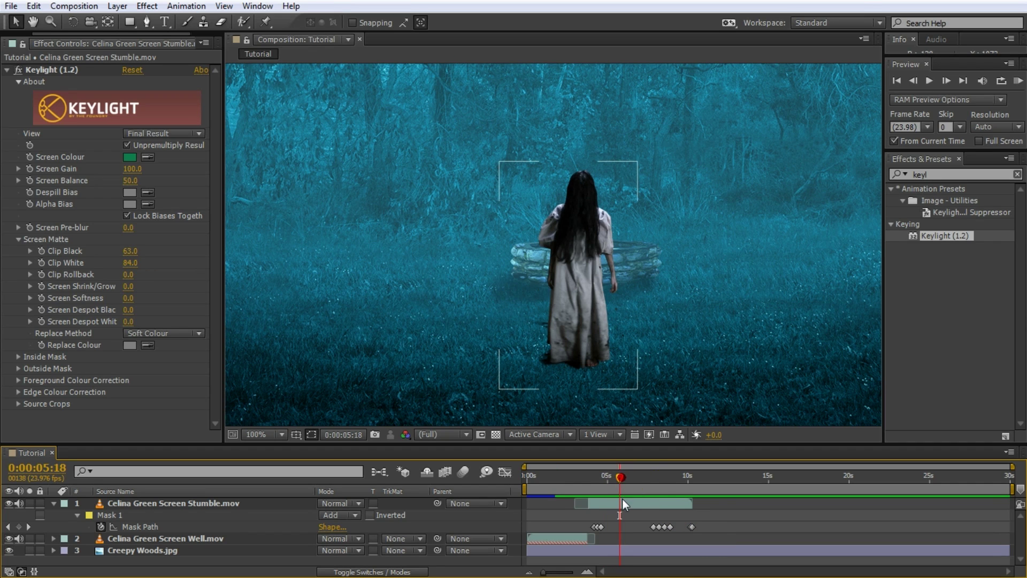
# Fine-tune the Green Screen Stumble layer's scale to match the woman's size in the Well clip, checking it by previewing the transition
pyautogui.click(621, 499)
pyautogui.moveTo(638, 161); pyautogui.dragTo(628, 189)
pyautogui.moveTo(602, 474); pyautogui.dragTo(587, 473)
pyautogui.press('space')
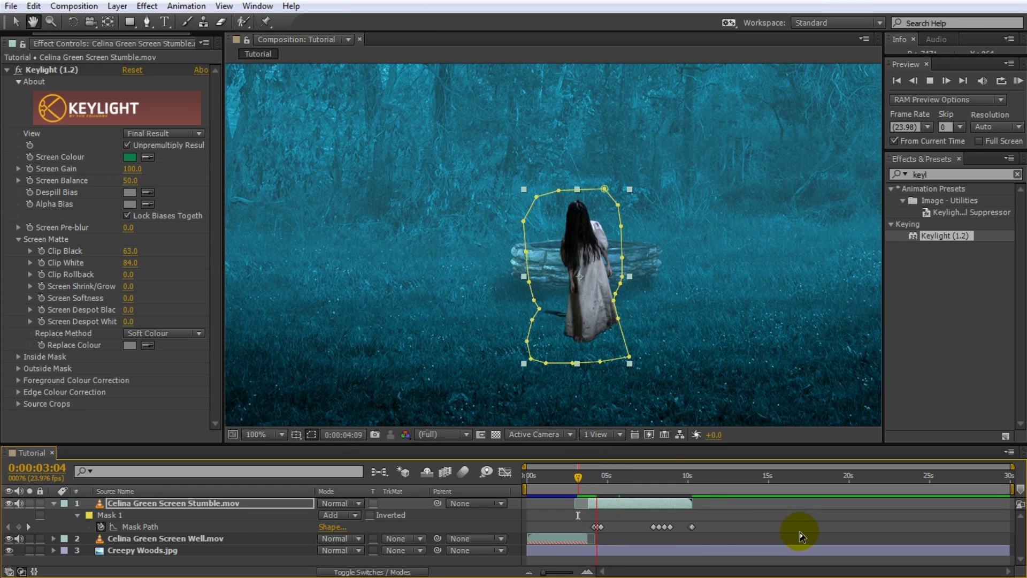
pyautogui.click(625, 188)
pyautogui.moveTo(601, 475); pyautogui.dragTo(576, 479)
pyautogui.press('space')
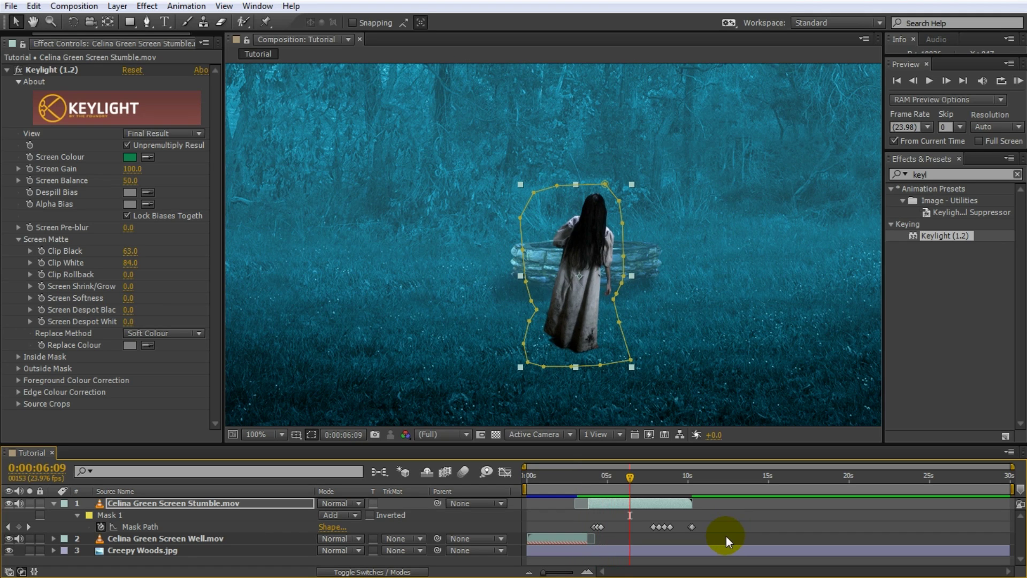
# Apply Curves to the Green Screen Stumble layer and raise its RGB, blue and green curves to tint the woman like the background
pyautogui.moveTo(682, 478); pyautogui.dragTo(617, 483)
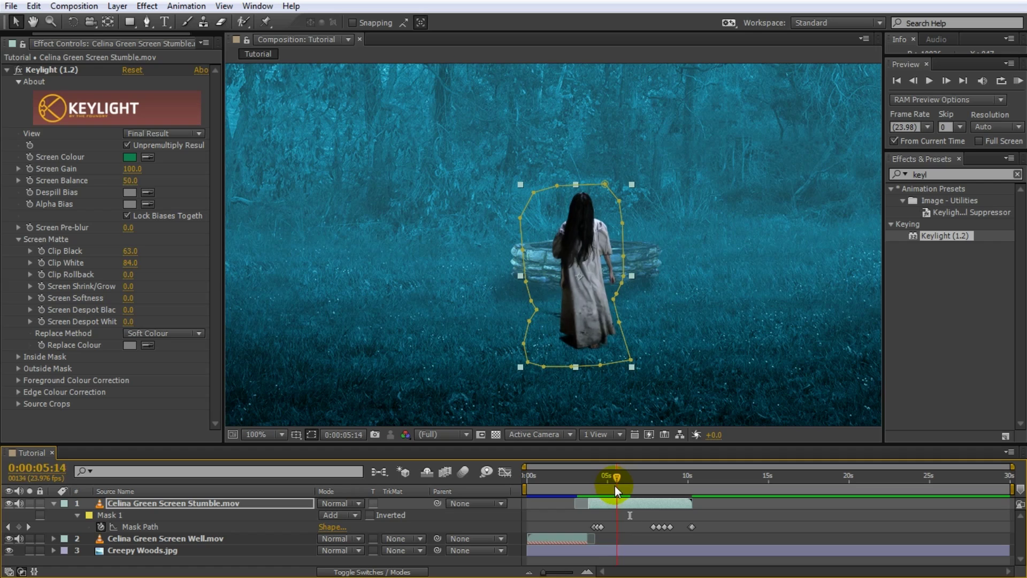
pyautogui.click(912, 177)
pyautogui.write('curves')
pyautogui.doubleClick(929, 238)
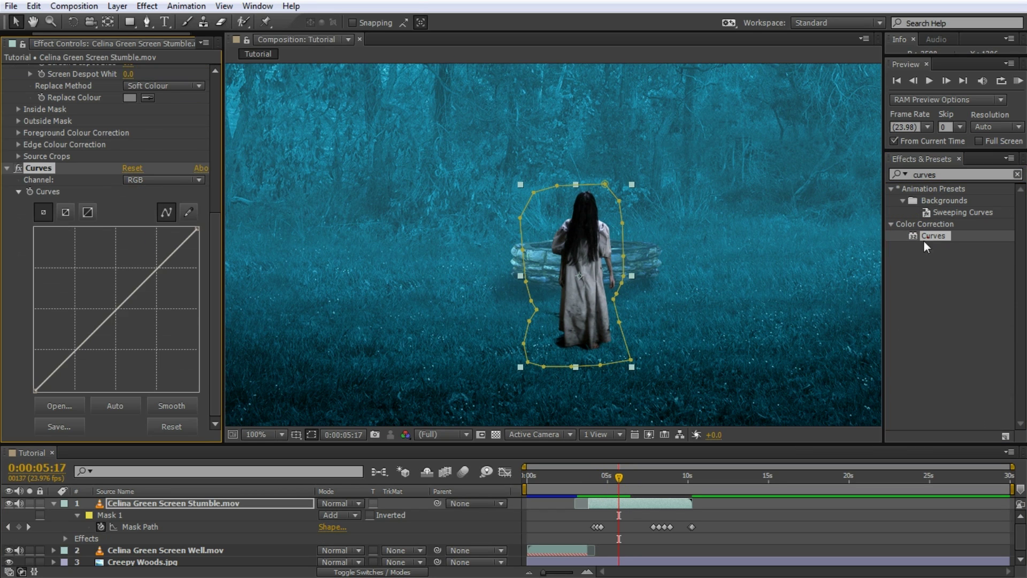
pyautogui.moveTo(130, 314); pyautogui.dragTo(98, 296)
pyautogui.click(160, 179)
pyautogui.click(155, 238)
pyautogui.click(160, 180)
pyautogui.click(157, 225)
pyautogui.click(160, 180)
pyautogui.click(155, 197)
# Copy the Well layer's 4-Color Gradient onto the Stumble layer and move its points onto the woman, with Point 3 at 956.1, 565.1
pyautogui.moveTo(582, 477); pyautogui.dragTo(608, 481)
pyautogui.click(268, 549)
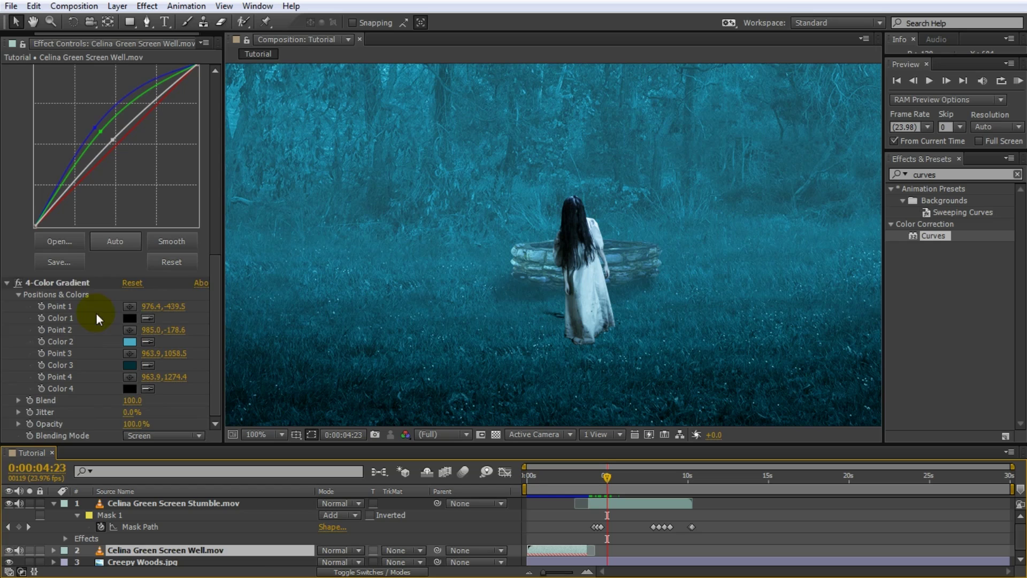
pyautogui.click(161, 503)
pyautogui.moveTo(580, 367); pyautogui.dragTo(577, 310)
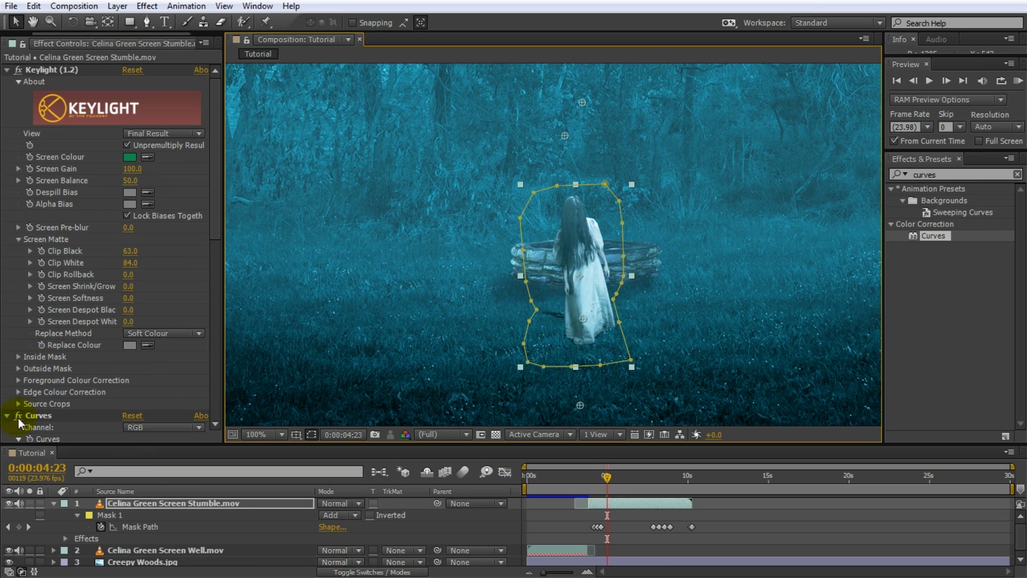
pyautogui.scroll(-10, 24, 321)
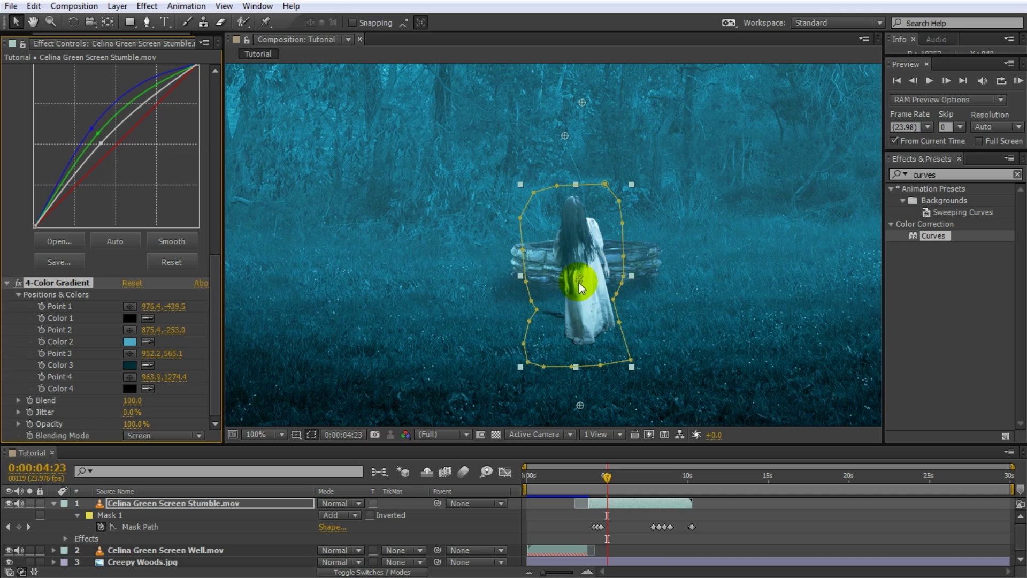
pyautogui.moveTo(579, 282); pyautogui.dragTo(580, 283)
# Preview the colour-matched composite from 0:00:02:06, and again from the start with the whole frame in view
pyautogui.click(563, 480)
pyautogui.click(696, 555)
pyautogui.press('KP_0')
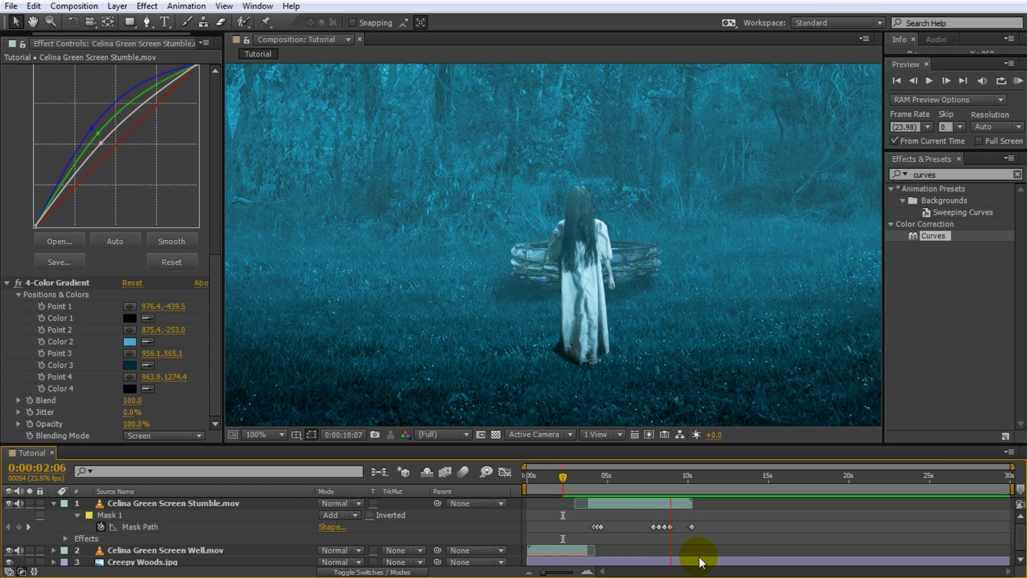
pyautogui.click(699, 557)
pyautogui.moveTo(698, 476); pyautogui.dragTo(511, 486)
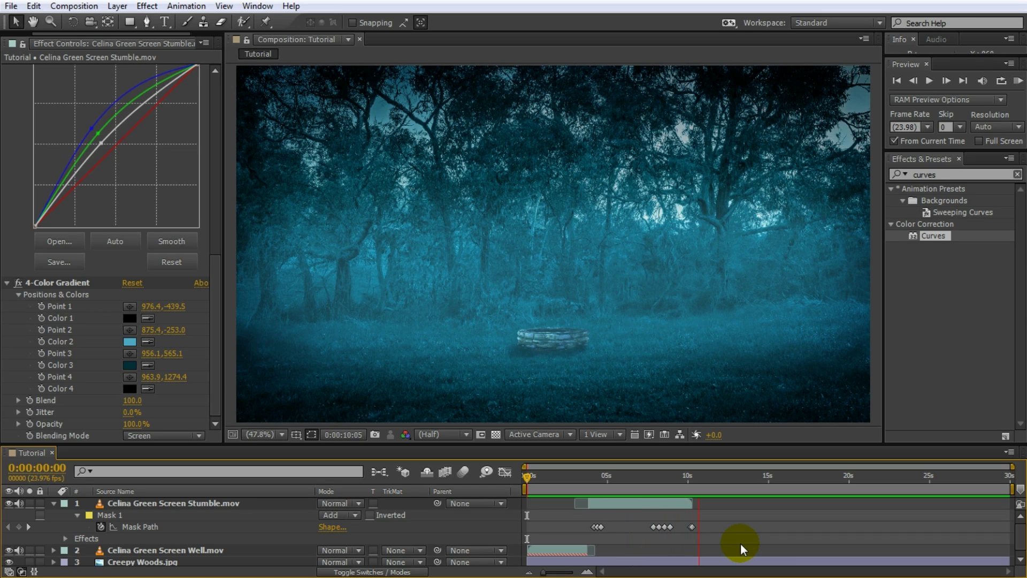
pyautogui.press('space')
# Shift the Green Screen Stumble and Green Screen Well layers together about half a second forward in time and return to 0:00:00:00
pyautogui.click(612, 512)
pyautogui.keyDown('shift'); pyautogui.click(543, 549); pyautogui.keyUp('shift')
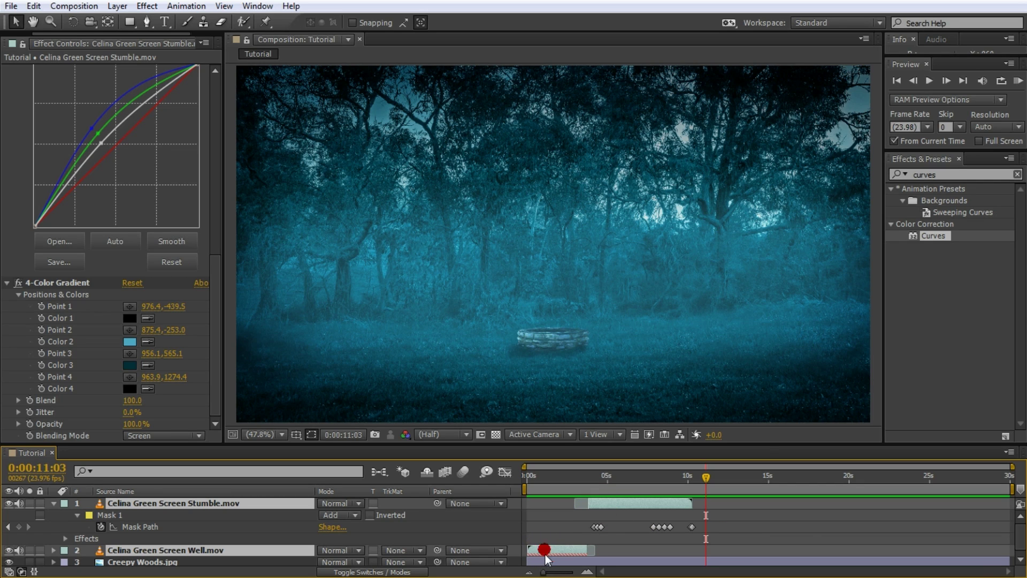
pyautogui.moveTo(541, 549); pyautogui.dragTo(550, 552)
pyautogui.moveTo(531, 487)
pyautogui.mouseDown()
pyautogui.moveTo(556, 496)
pyautogui.moveTo(522, 493)
pyautogui.mouseUp()
pyautogui.click(546, 521)
pyautogui.click(785, 508)
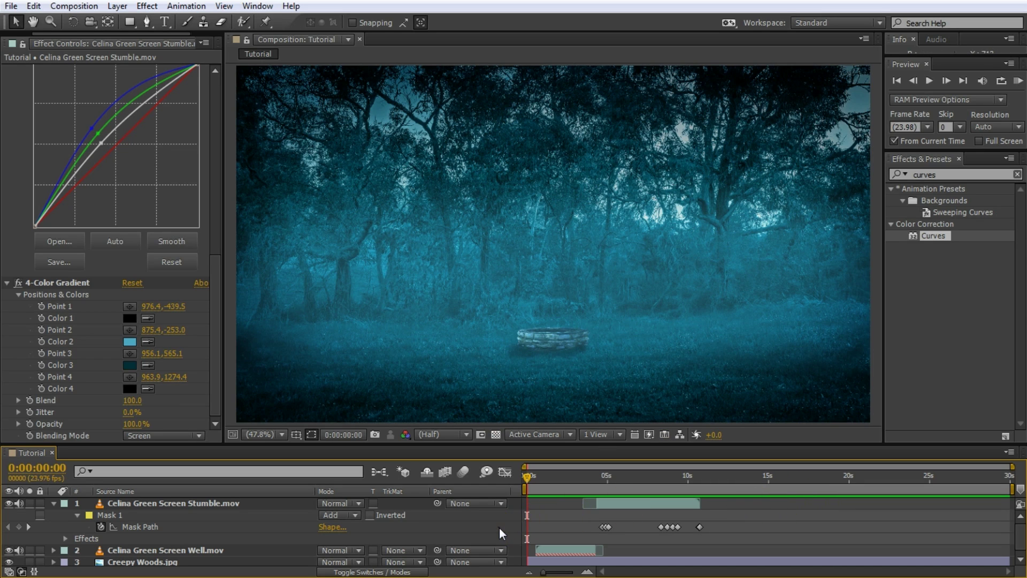
# Pre-compose all three layers into a composition named Creepy Woods Comp, moving all attributes into it
pyautogui.hotkey('ctrl', 'a')
pyautogui.press('u')
pyautogui.rightClick(283, 505)
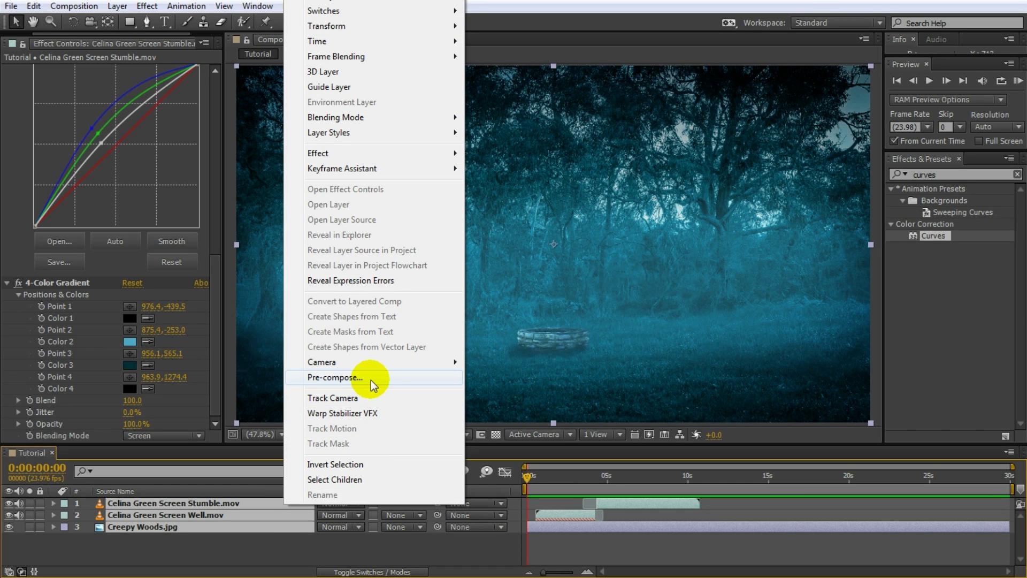
pyautogui.click(335, 377)
pyautogui.write('Creepy Woods Comp')
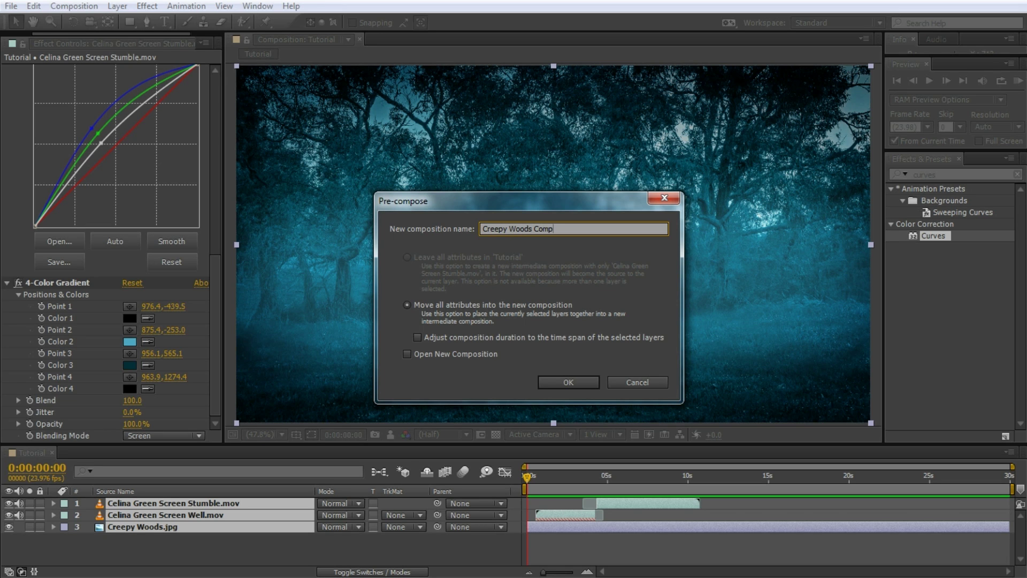
pyautogui.press('Return')
# Duplicate the Creepy Woods Comp layer at 0:00:04:15 and rename the upper copy Ghosting 1
pyautogui.moveTo(531, 479); pyautogui.dragTo(602, 478)
pyautogui.scroll(2, 577, 371)
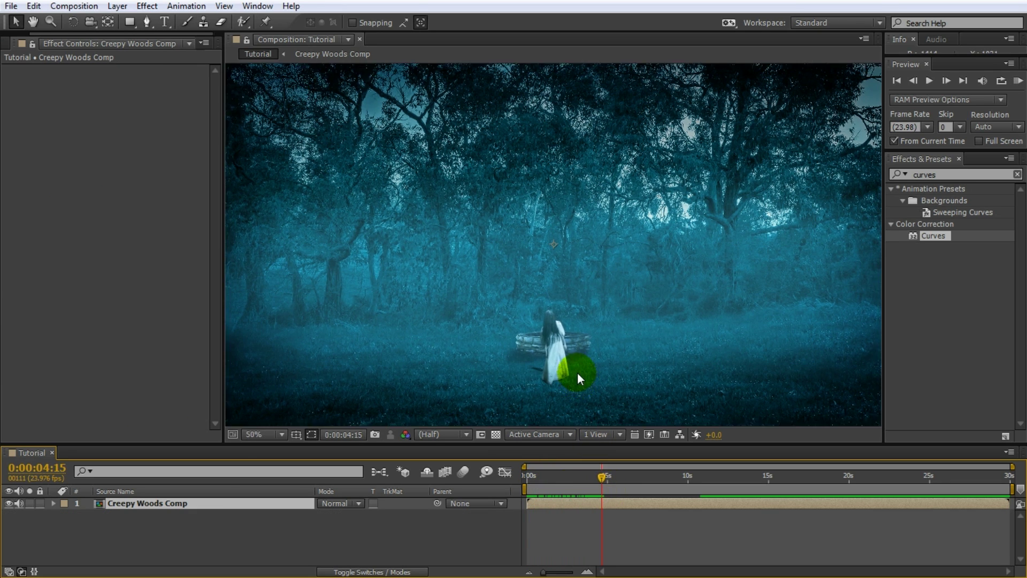
pyautogui.press('space')
pyautogui.moveTo(584, 376); pyautogui.dragTo(587, 245)
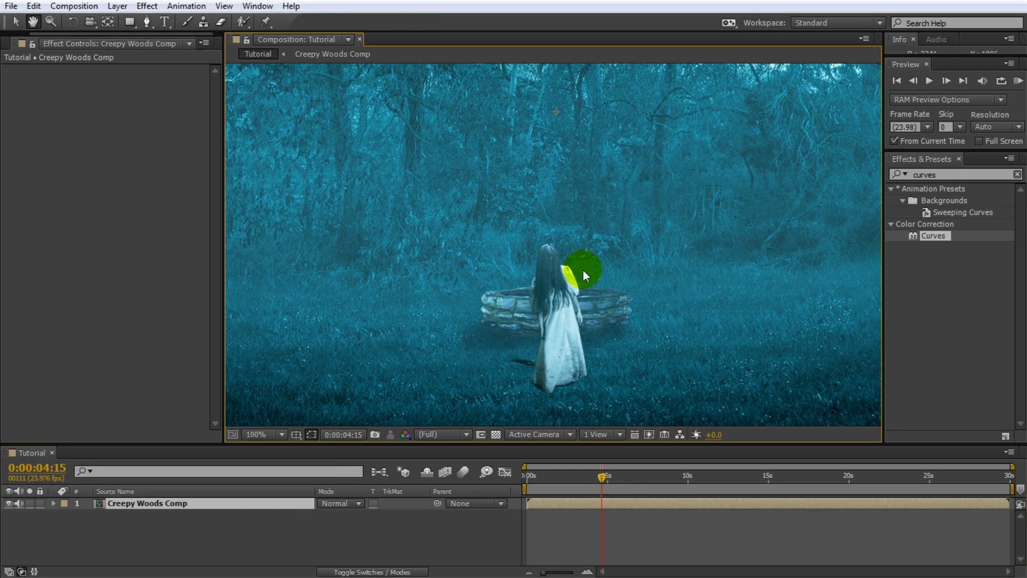
pyautogui.click(210, 511)
pyautogui.hotkey('ctrl', 'd')
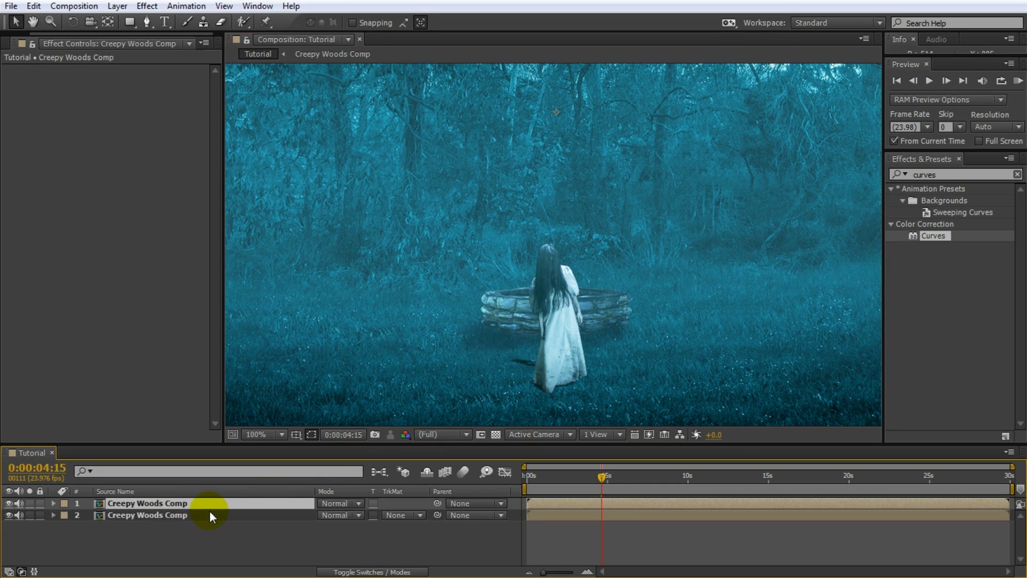
pyautogui.press('Return')
pyautogui.write('Ghosting')
pyautogui.click(267, 494)
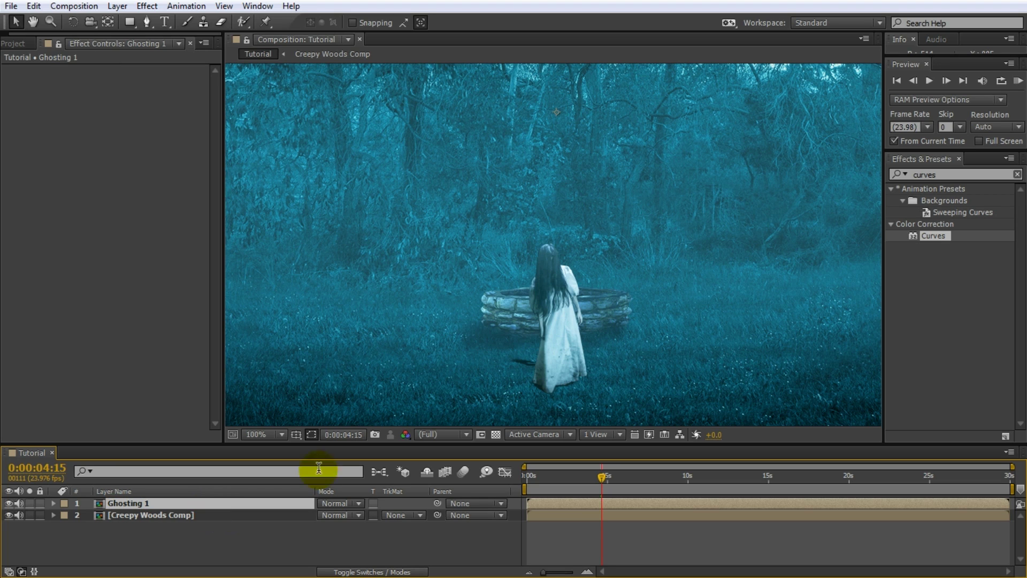
# Set the Ghosting 1 layer's opacity to 29% and offset it slightly sideways to create a double image
pyautogui.press('t')
pyautogui.moveTo(327, 521); pyautogui.dragTo(278, 518)
pyautogui.moveTo(557, 382); pyautogui.dragTo(562, 384)
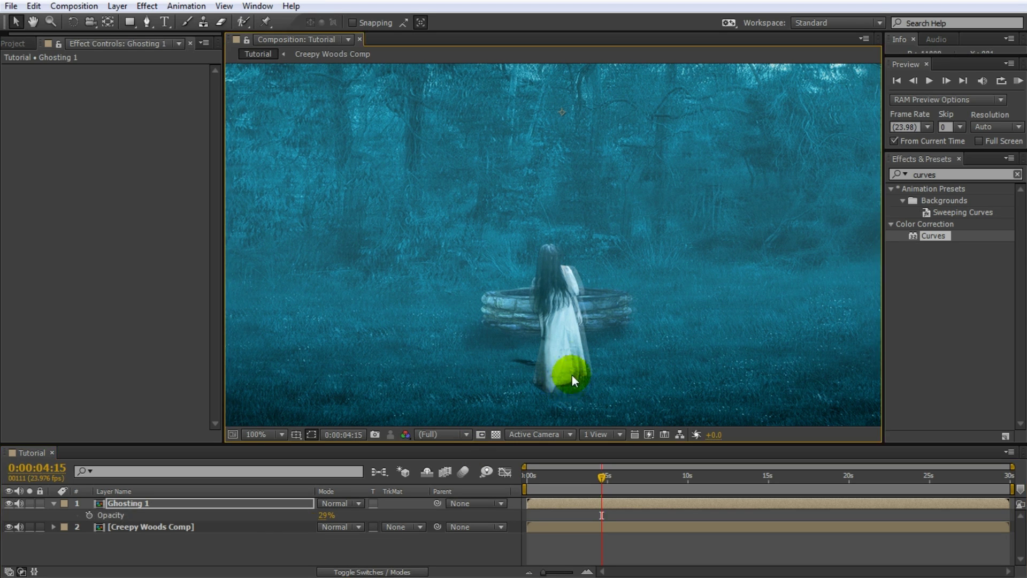
# Compare the image with and without the Ghosting 1 layer, and reduce its sideways offset slightly
pyautogui.click(9, 503)
pyautogui.click(9, 504)
pyautogui.click(9, 504)
pyautogui.click(9, 504)
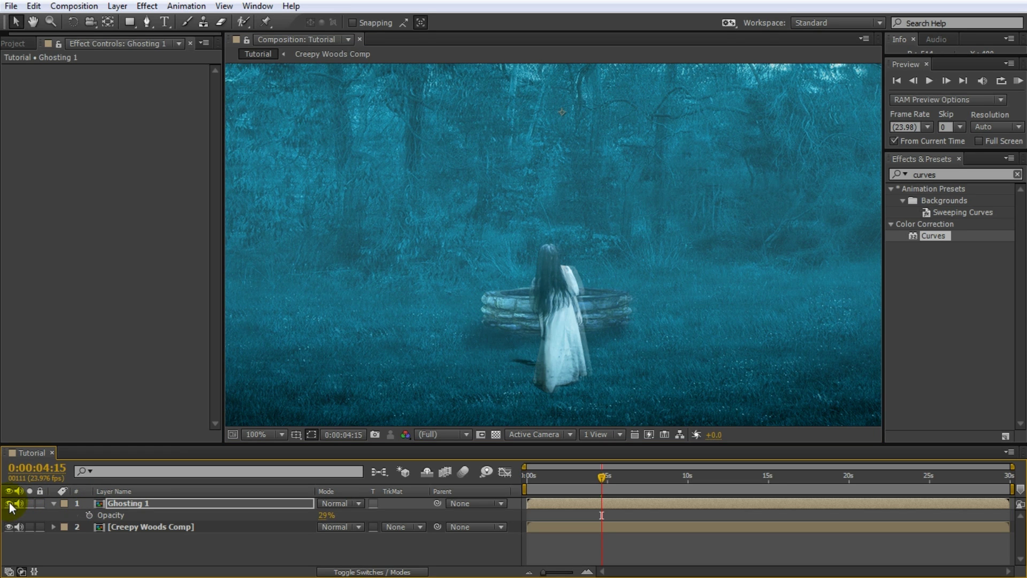
pyautogui.moveTo(603, 351); pyautogui.dragTo(601, 351)
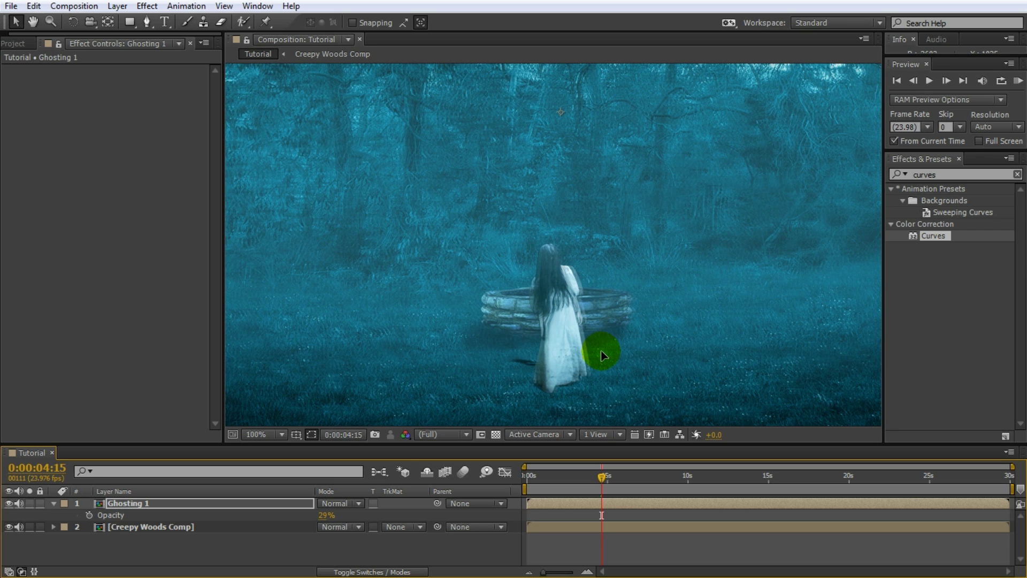
pyautogui.moveTo(601, 351); pyautogui.dragTo(601, 351)
# Hide the Creepy Woods Comp layer, show the transparency grid and examine the uncovered strip along the Ghosting 1 layer's edge
pyautogui.scroll(-1, 409, 312)
pyautogui.press('space')
pyautogui.moveTo(431, 282); pyautogui.dragTo(496, 315)
pyautogui.click(8, 526)
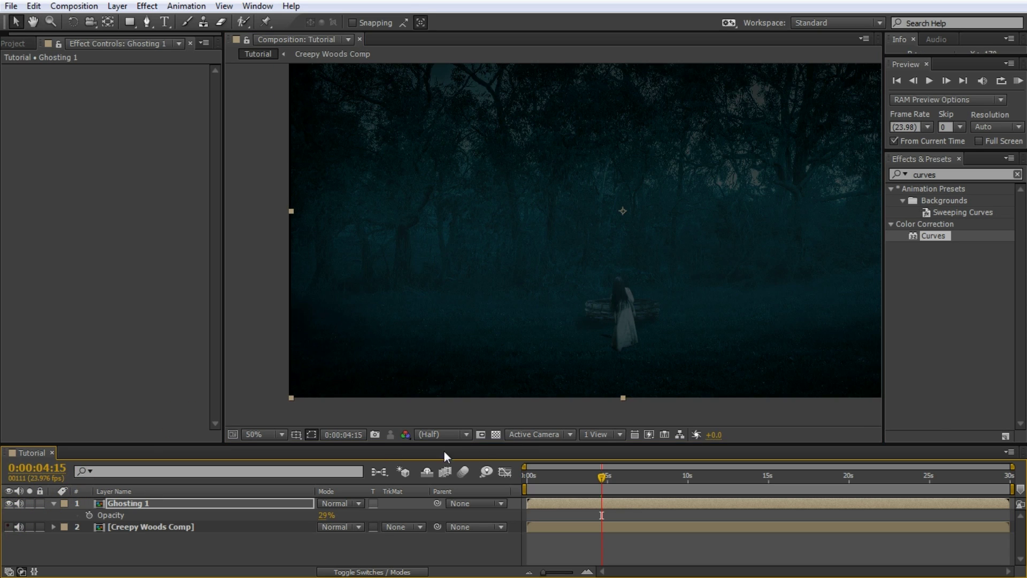
pyautogui.click(497, 435)
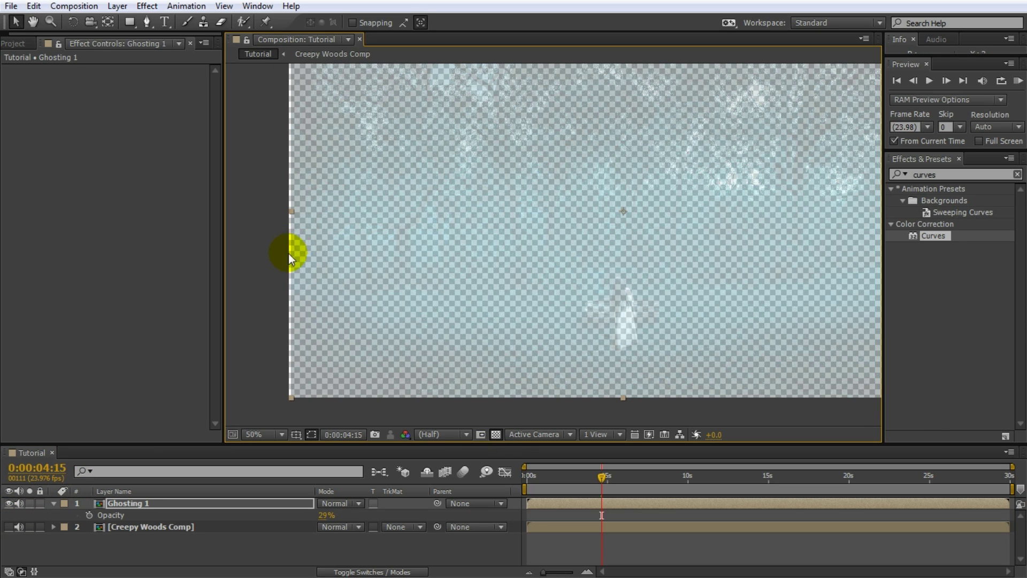
pyautogui.scroll(1, 287, 262)
pyautogui.press('space')
pyautogui.moveTo(288, 275); pyautogui.dragTo(570, 281)
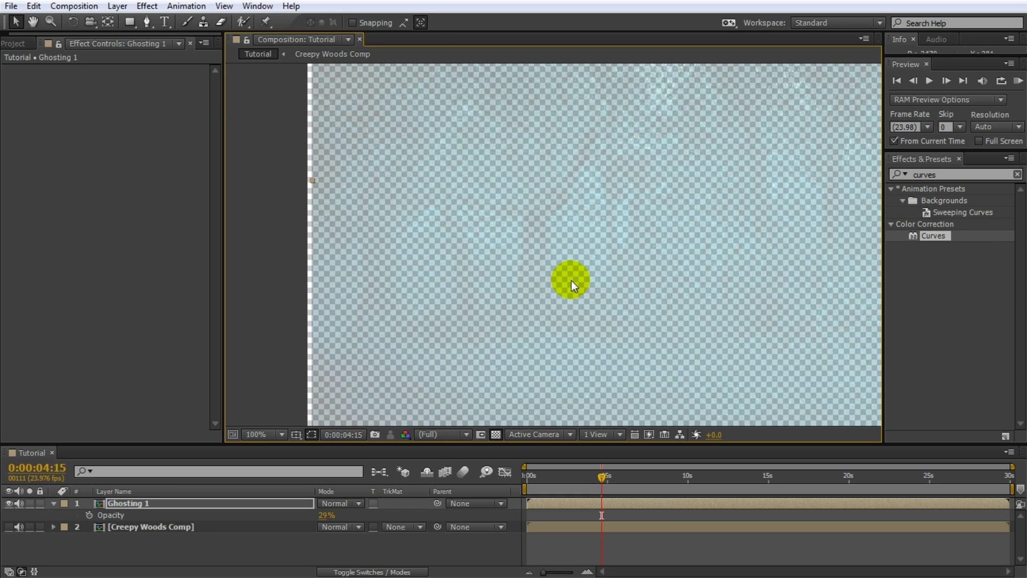
pyautogui.scroll(-1, 572, 280)
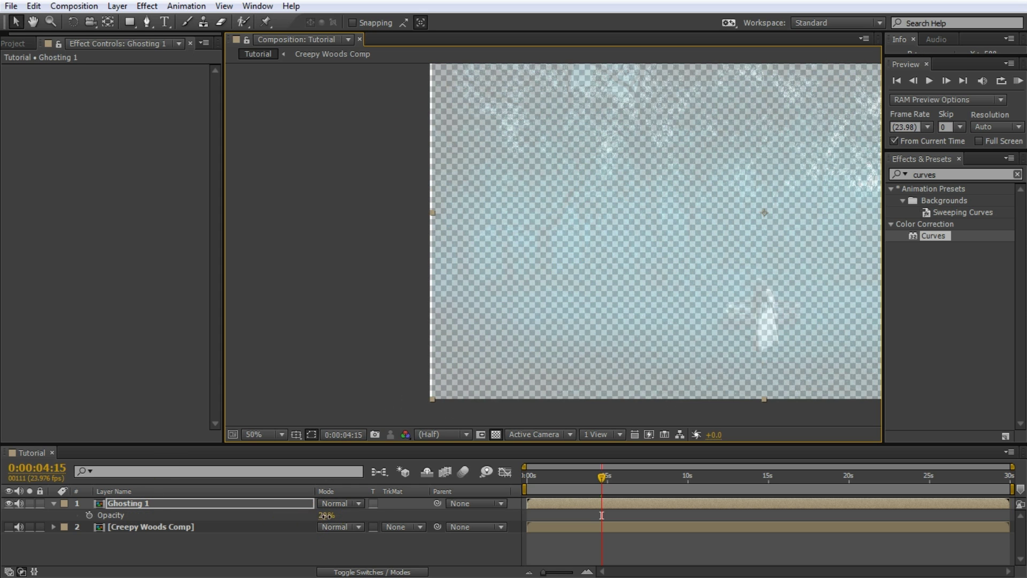
# Set the Ghosting 1 layer's opacity to 100% and apply the Motion Tile effect to it
pyautogui.moveTo(327, 518); pyautogui.dragTo(431, 327)
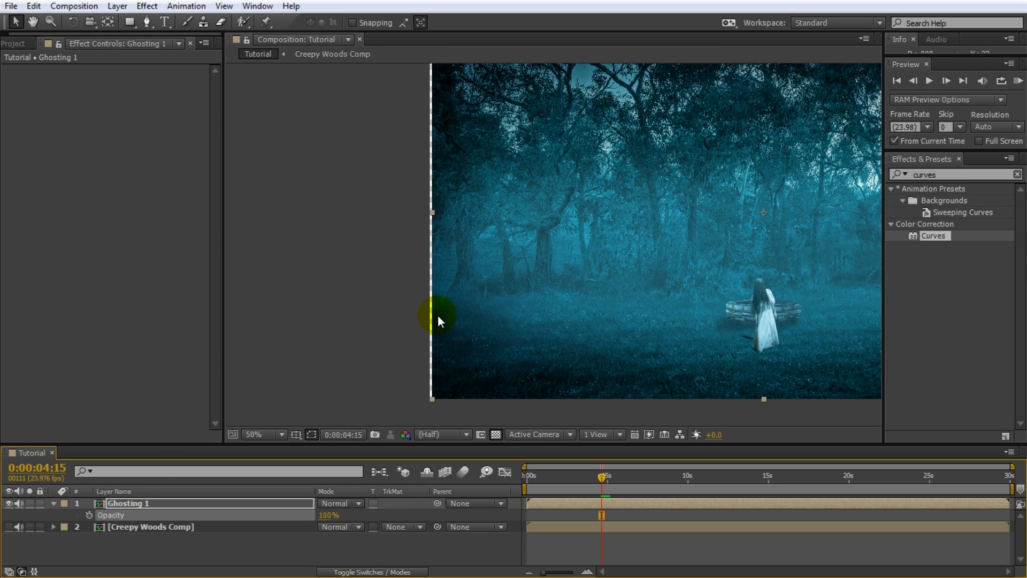
pyautogui.hotkey('shift', '/')
pyautogui.moveTo(943, 176); pyautogui.dragTo(884, 175)
pyautogui.write('motion')
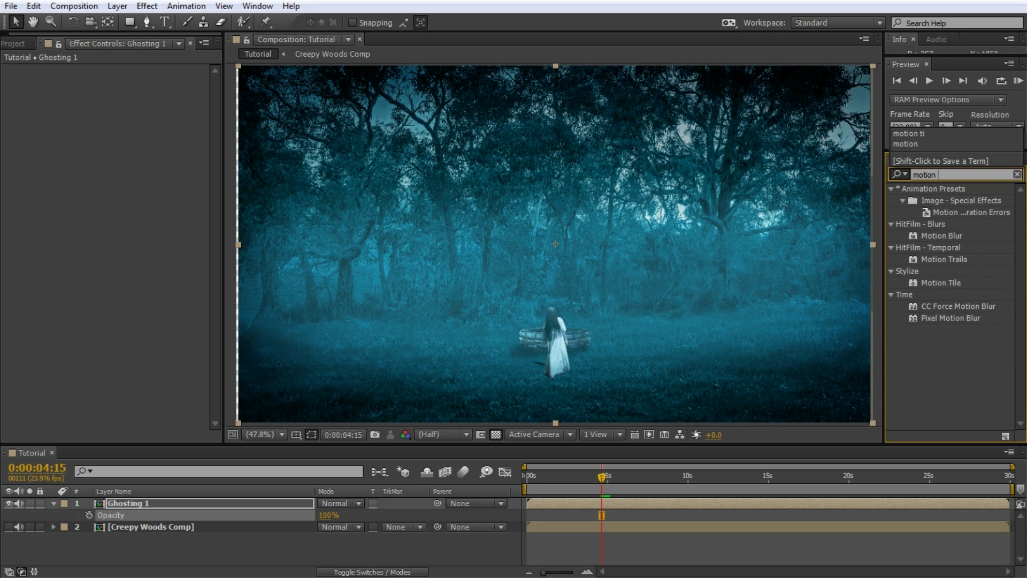
pyautogui.doubleClick(942, 284)
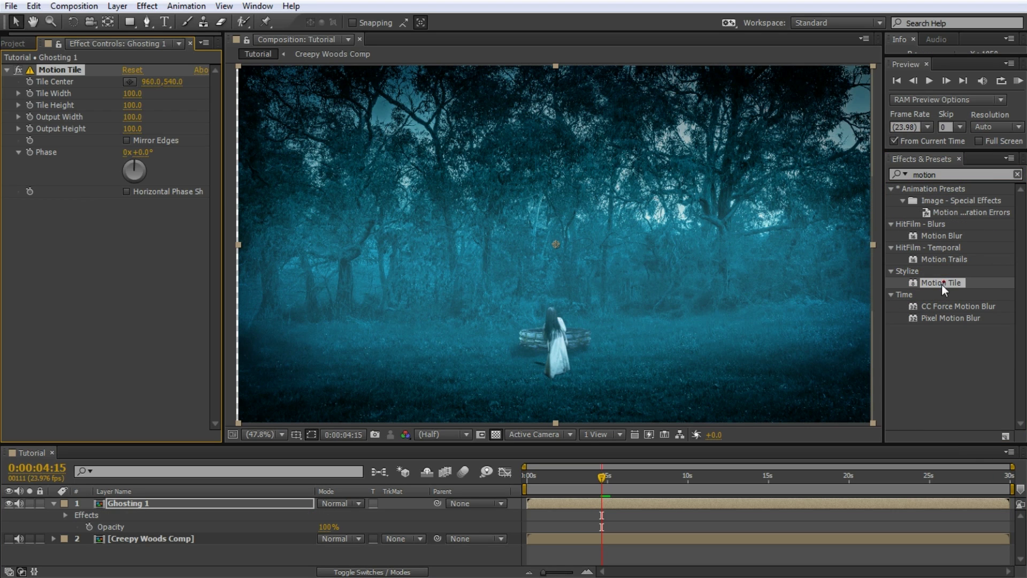
# Set the Motion Tile Output Width on Ghosting 1 to 220 to fill the exposed edge
pyautogui.click(132, 117)
pyautogui.write('220')
pyautogui.press('Return')
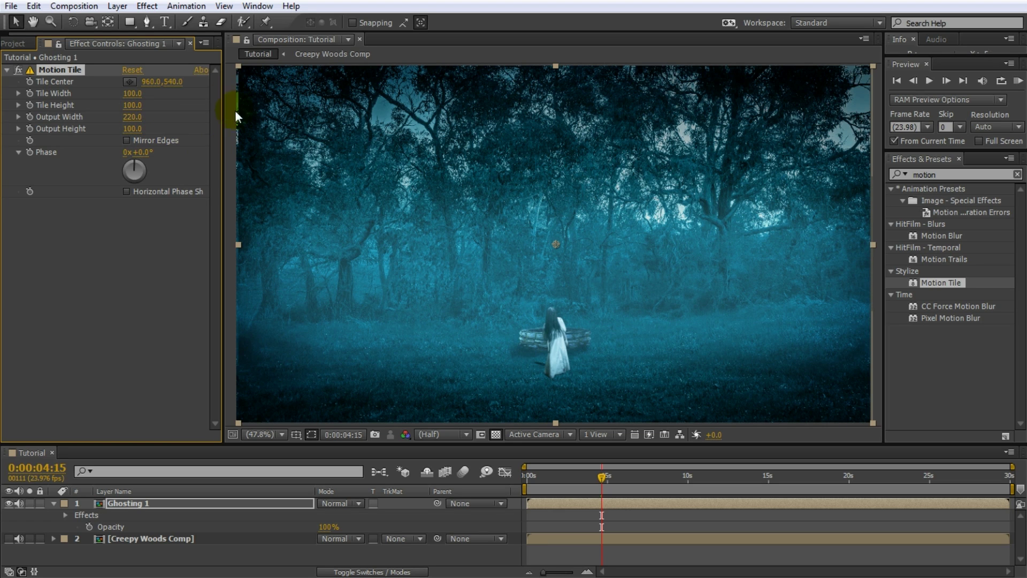
# Enable Mirror Edges in Ghosting 1's Motion Tile and blend the layer at 29% opacity over the re-shown Creepy Woods Comp
pyautogui.click(126, 141)
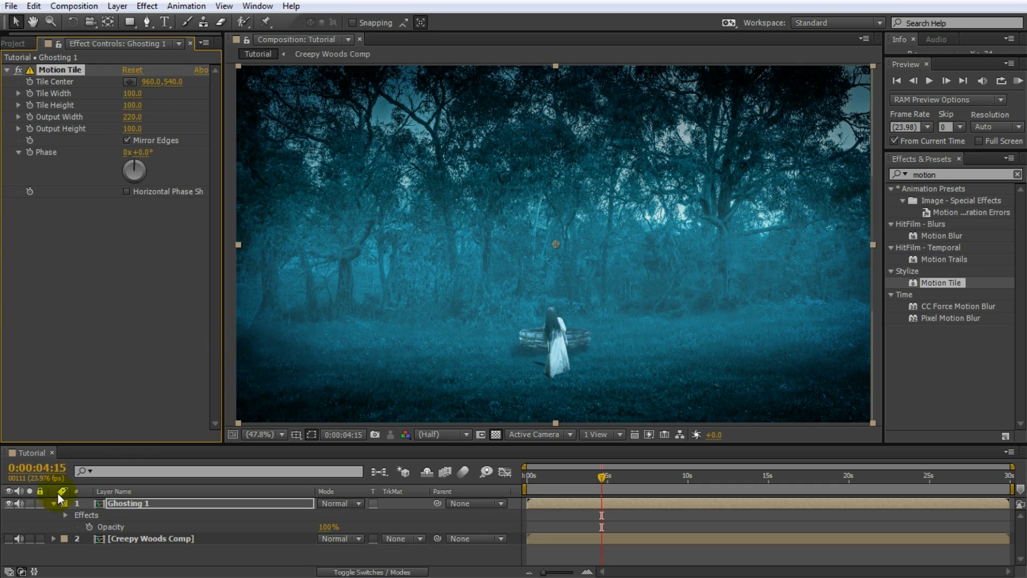
pyautogui.moveTo(323, 531); pyautogui.dragTo(280, 531)
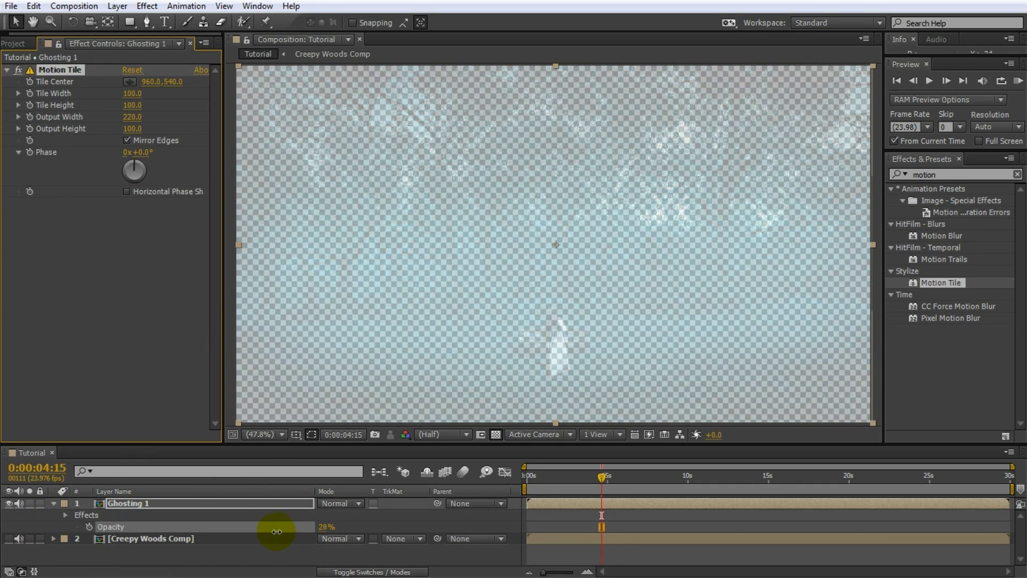
pyautogui.click(9, 538)
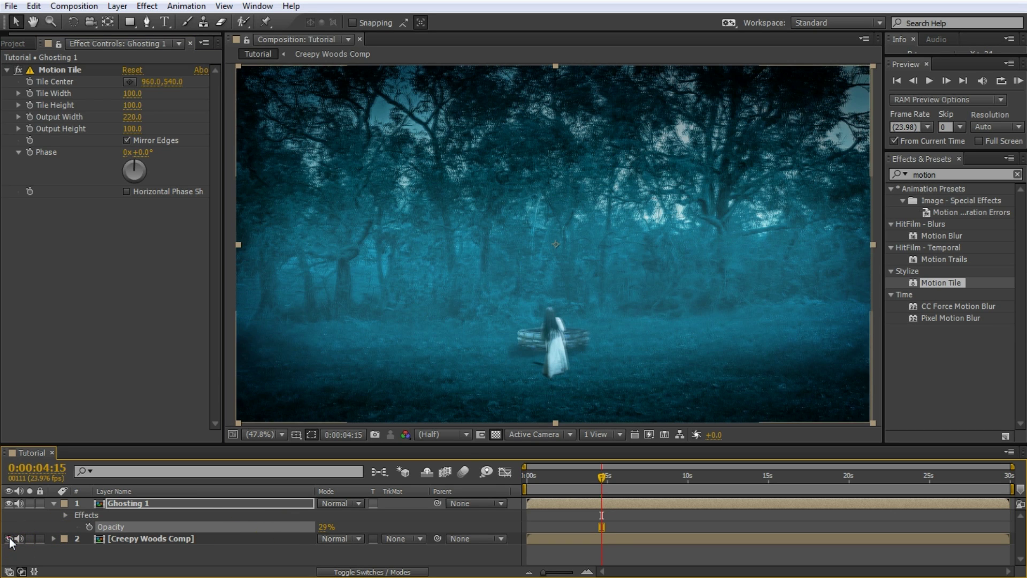
# Duplicate the Ghosting 1 layer and set the copy's opacity to 12%
pyautogui.scroll(4, 588, 391)
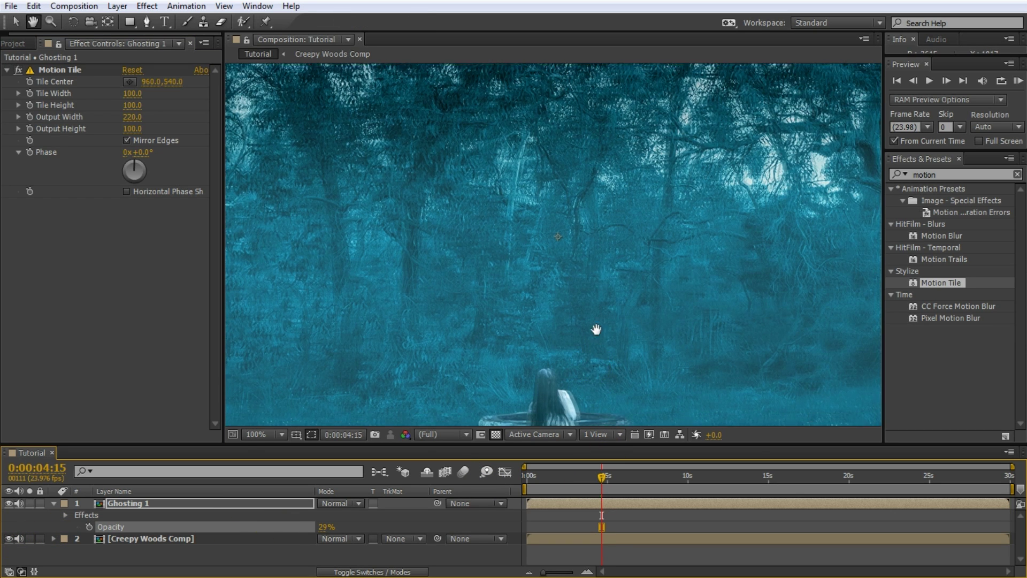
pyautogui.moveTo(607, 290); pyautogui.dragTo(559, 246)
pyautogui.hotkey('ctrl', 'd')
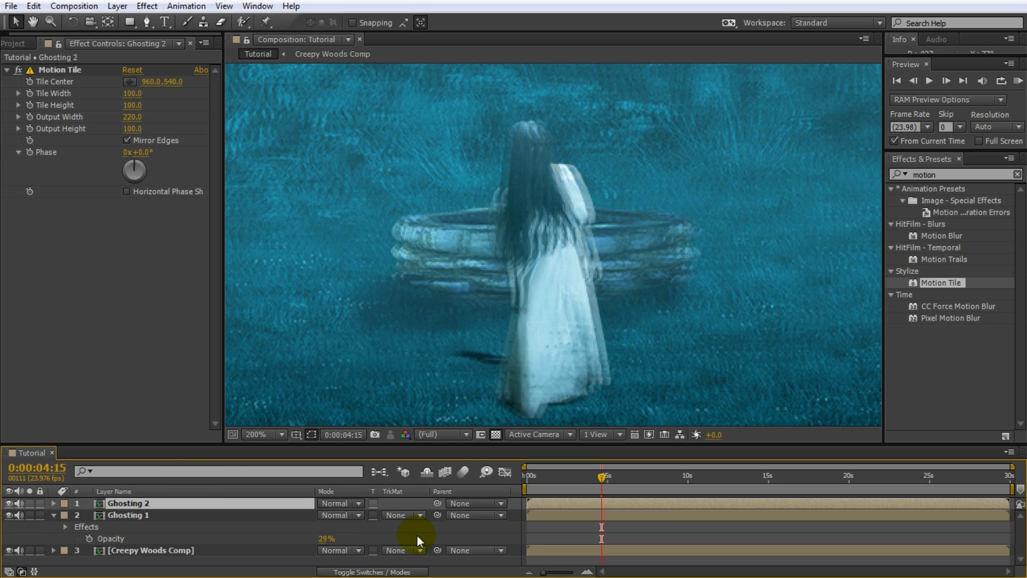
pyautogui.press('t')
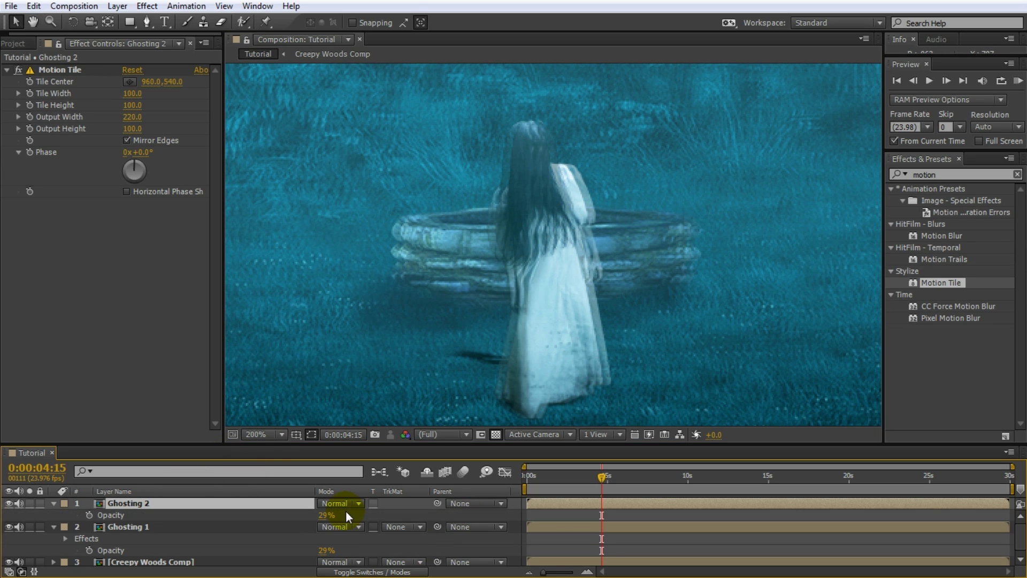
pyautogui.moveTo(320, 518); pyautogui.dragTo(310, 519)
pyautogui.press('Return')
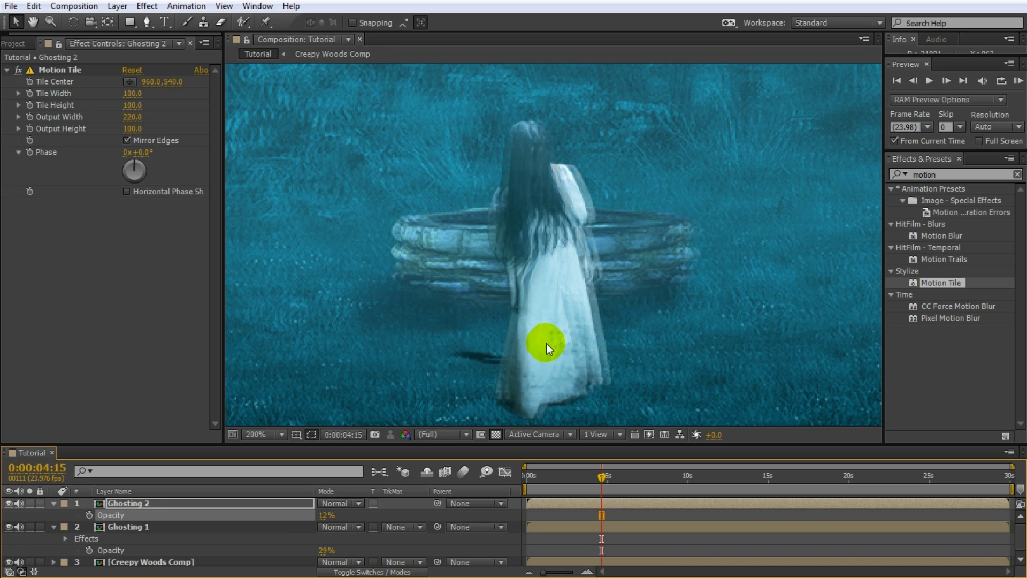
# Offset Ghosting 2 slightly sideways from the woman and compare the image with and without both ghosting layers
pyautogui.moveTo(546, 343); pyautogui.dragTo(554, 343)
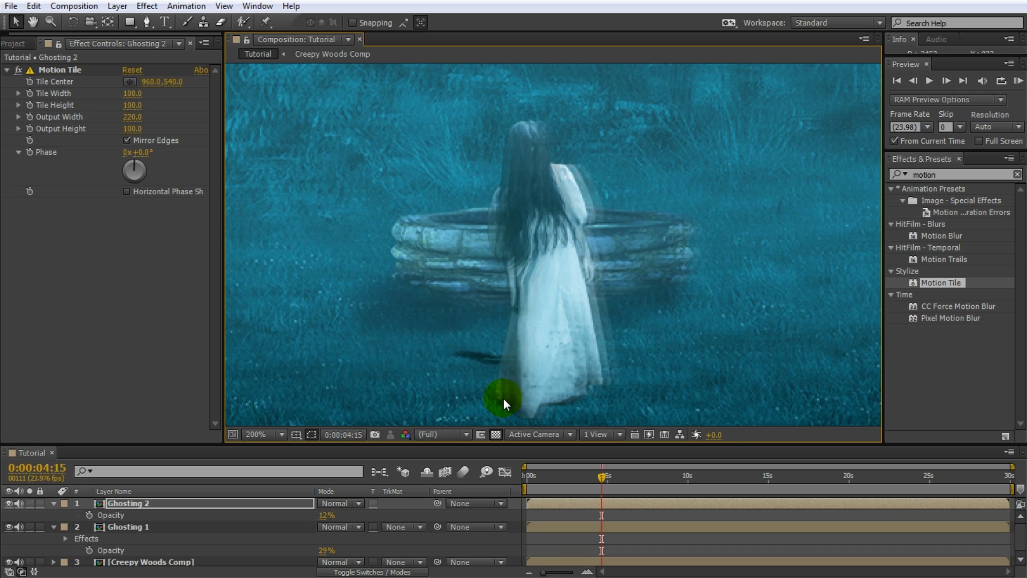
pyautogui.moveTo(8, 503); pyautogui.dragTo(11, 531)
pyautogui.click(8, 503)
pyautogui.click(8, 527)
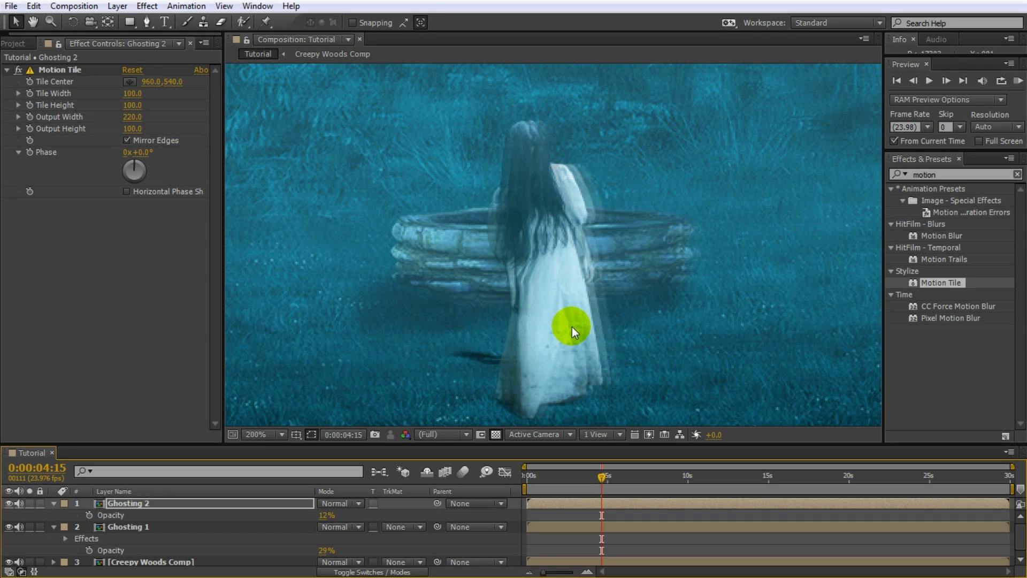
pyautogui.hotkey('shift', '/')
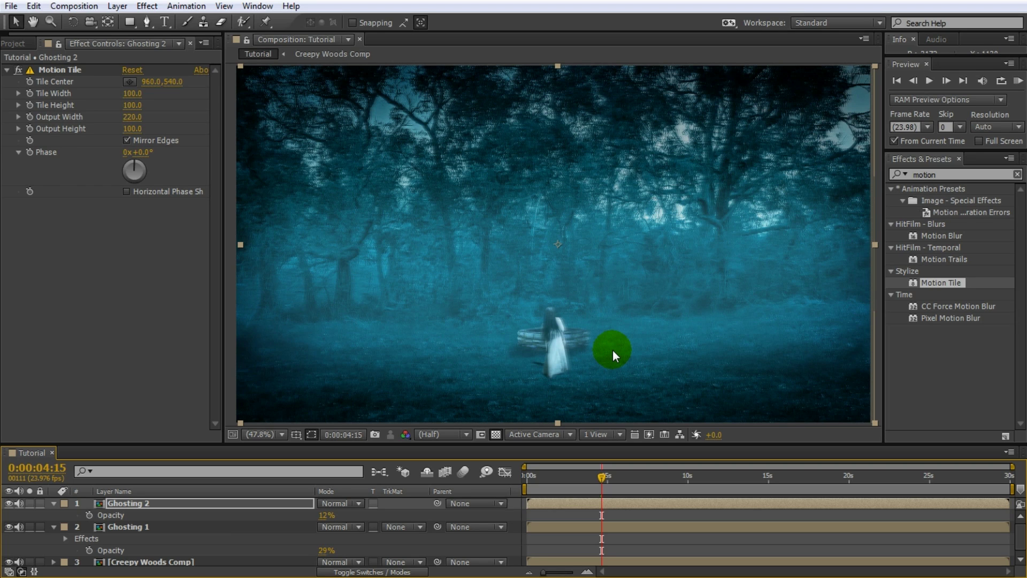
# Create a comp-sized black solid named CONTROL and hide the layer
pyautogui.rightClick(515, 505)
pyautogui.moveTo(564, 361)
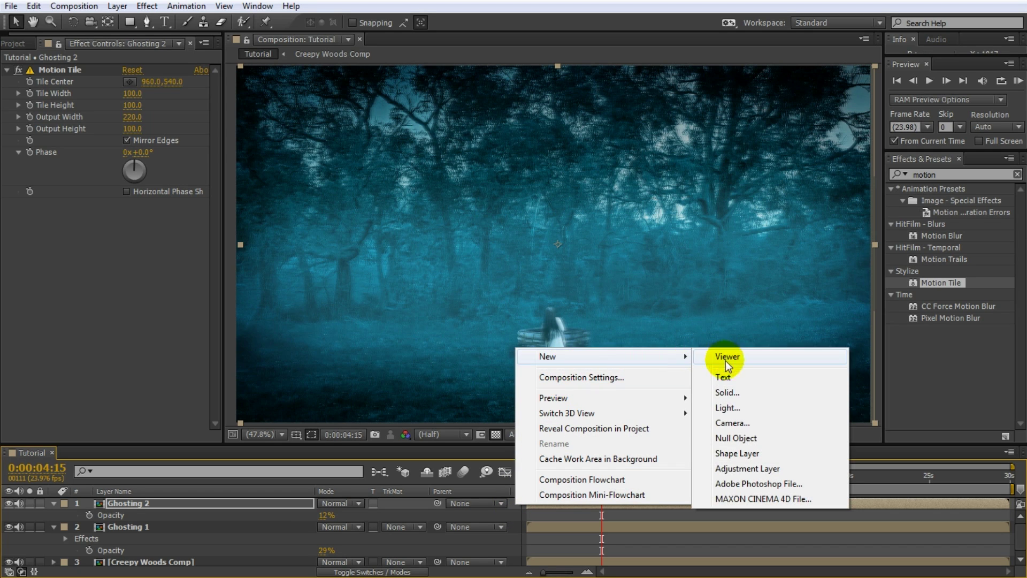
pyautogui.click(727, 393)
pyautogui.write('CONTROL')
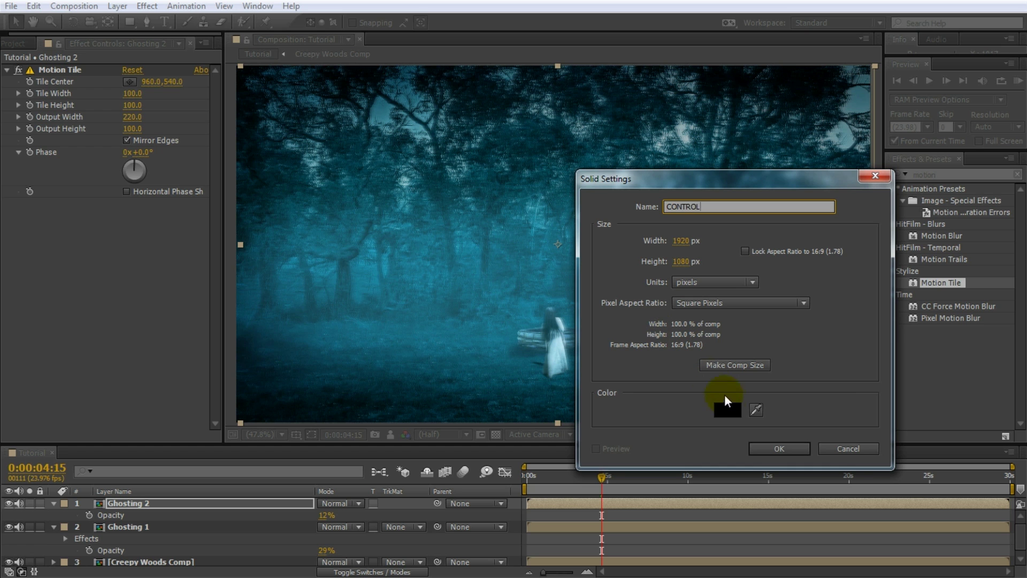
pyautogui.click(766, 449)
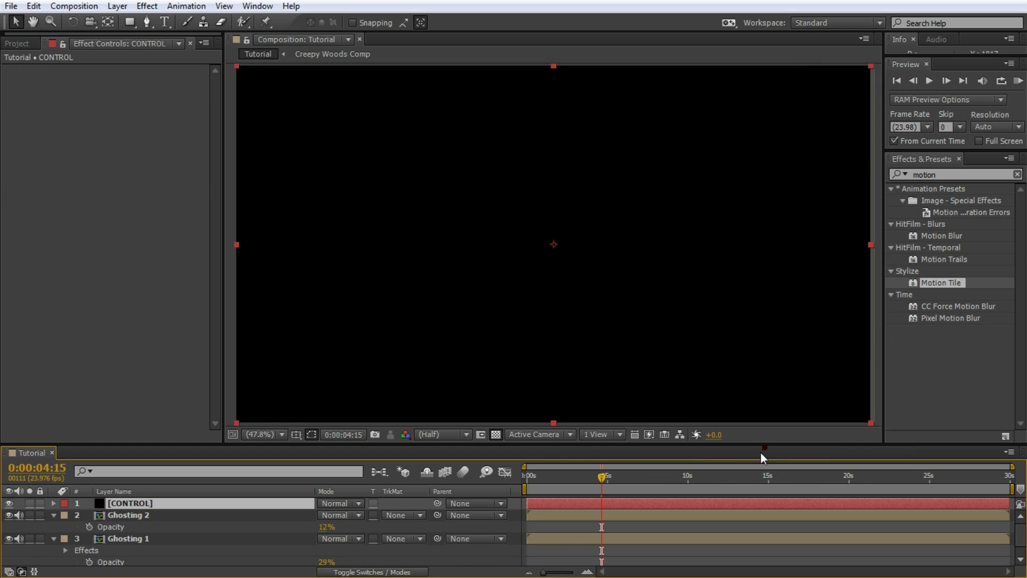
pyautogui.click(9, 503)
# Apply the Slider Control effect to the CONTROL layer and set its slider to 100
pyautogui.click(934, 174)
pyautogui.write('slider')
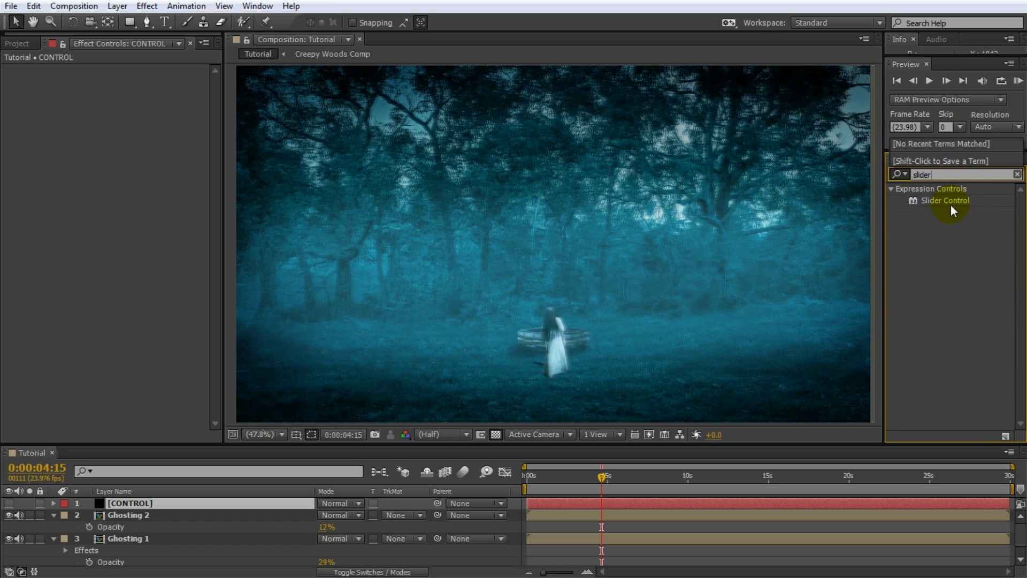
pyautogui.doubleClick(949, 203)
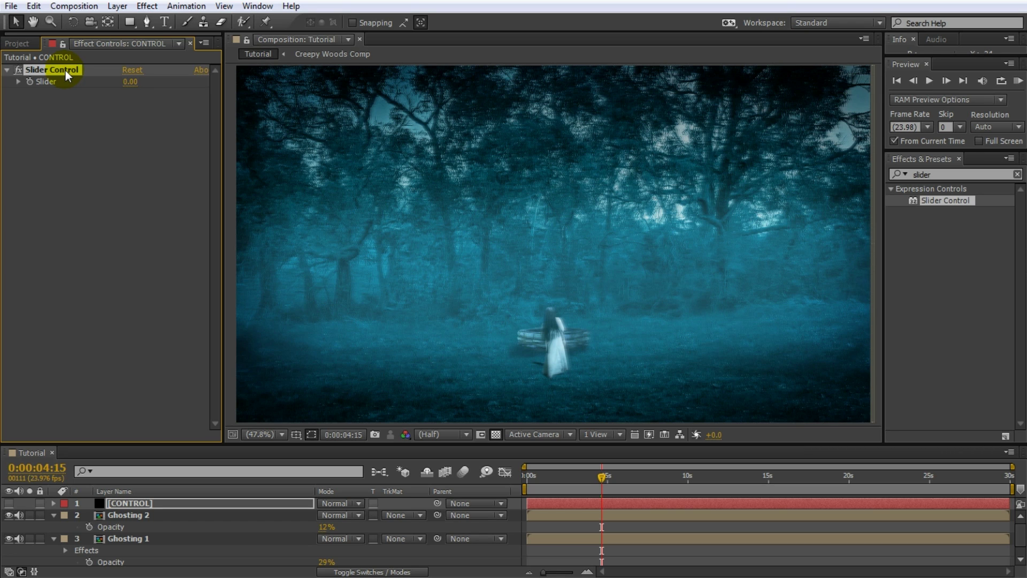
pyautogui.click(531, 329)
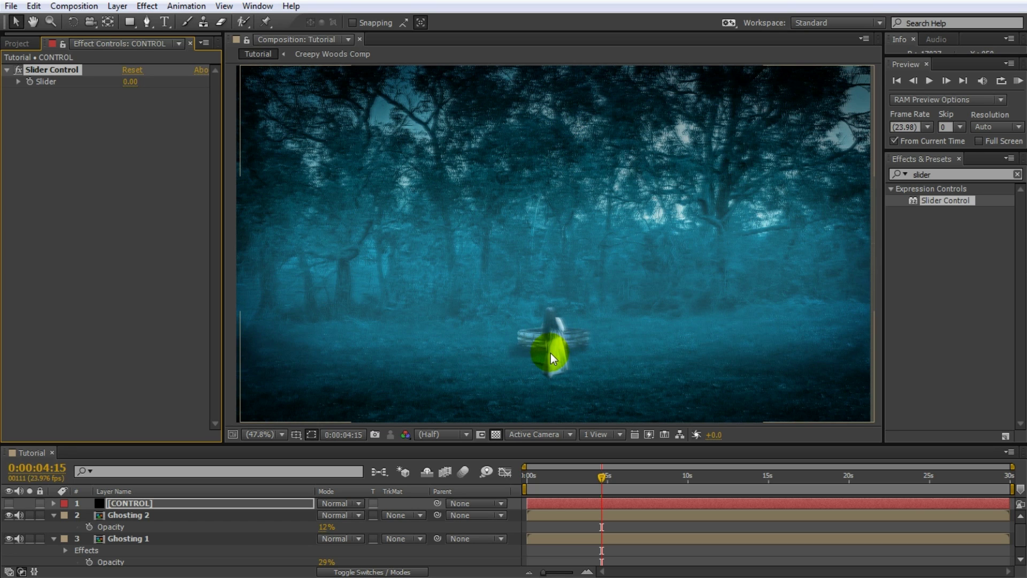
pyautogui.click(130, 83)
pyautogui.write('100')
pyautogui.press('Return')
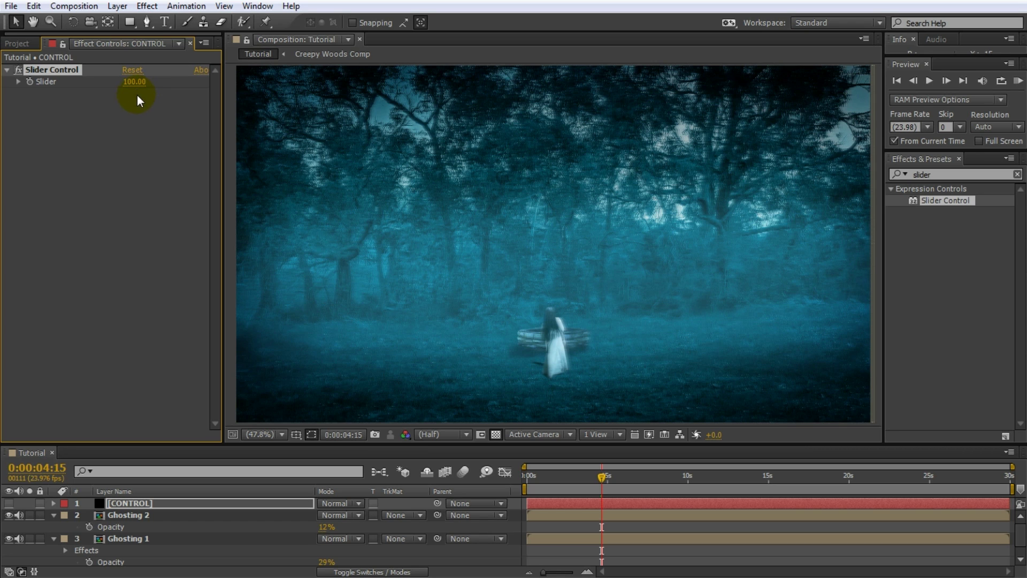
# Enlarge the timeline area and expand the CONTROL layer's effects down to the Slider property
pyautogui.click(151, 504)
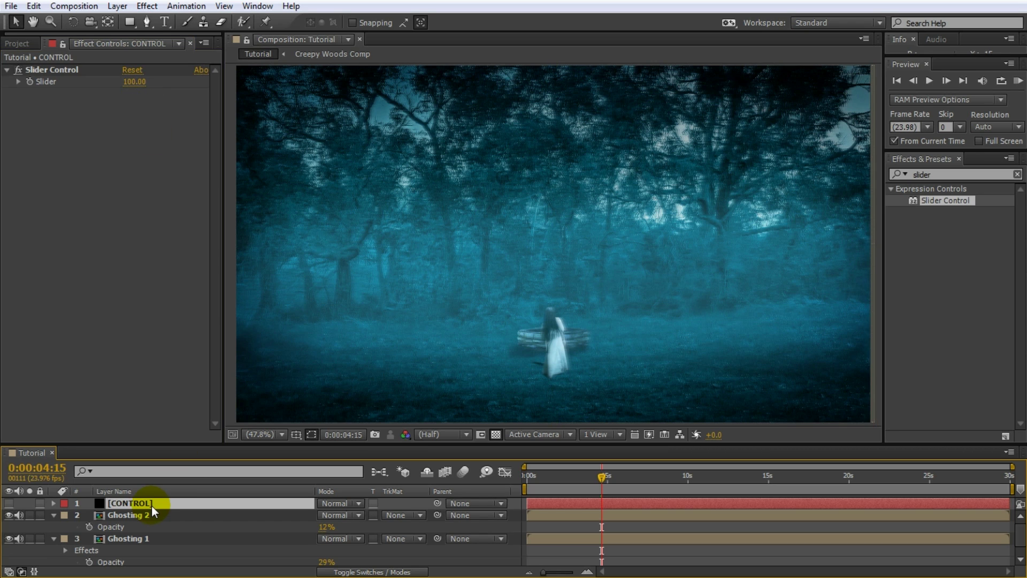
pyautogui.moveTo(109, 449); pyautogui.dragTo(121, 405)
pyautogui.click(53, 464)
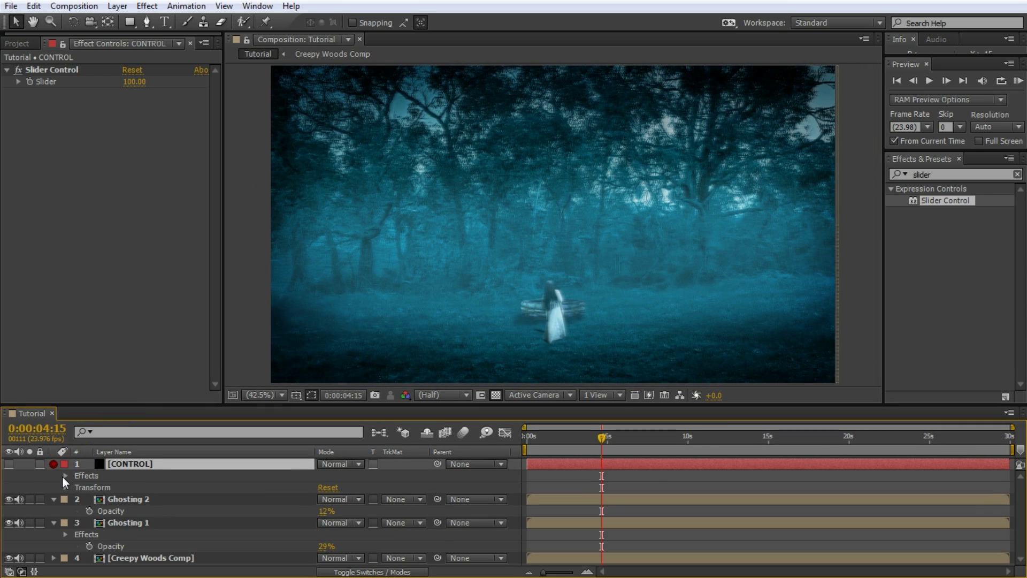
pyautogui.click(65, 476)
pyautogui.click(78, 487)
pyautogui.click(119, 500)
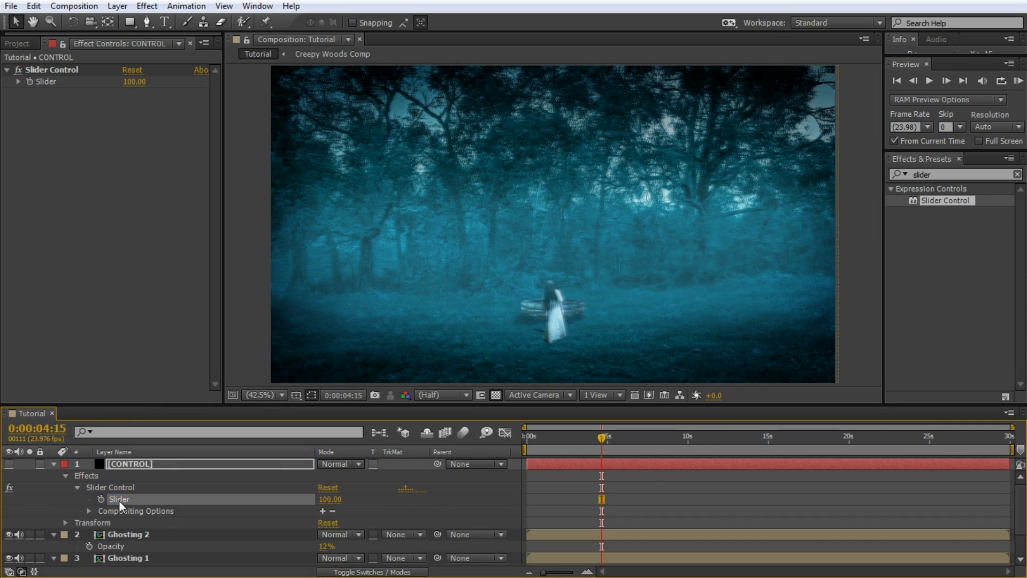
pyautogui.scroll(-3, 214, 506)
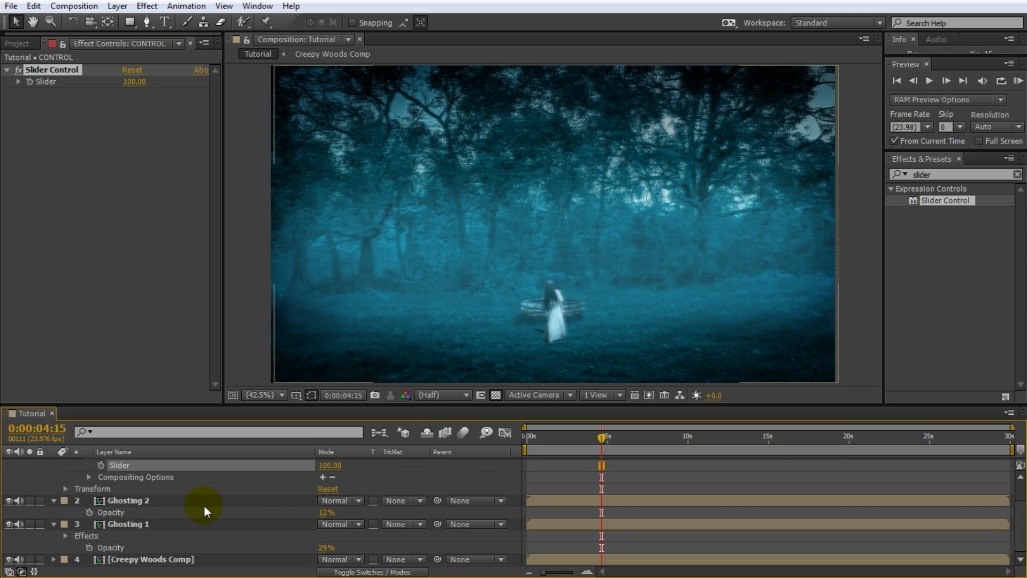
# Give Ghosting 1's Opacity the expression random(100) < thisComp.layer("CONTROL").effect("Slider Control")("Slider") ? value : 0
pyautogui.click(127, 524)
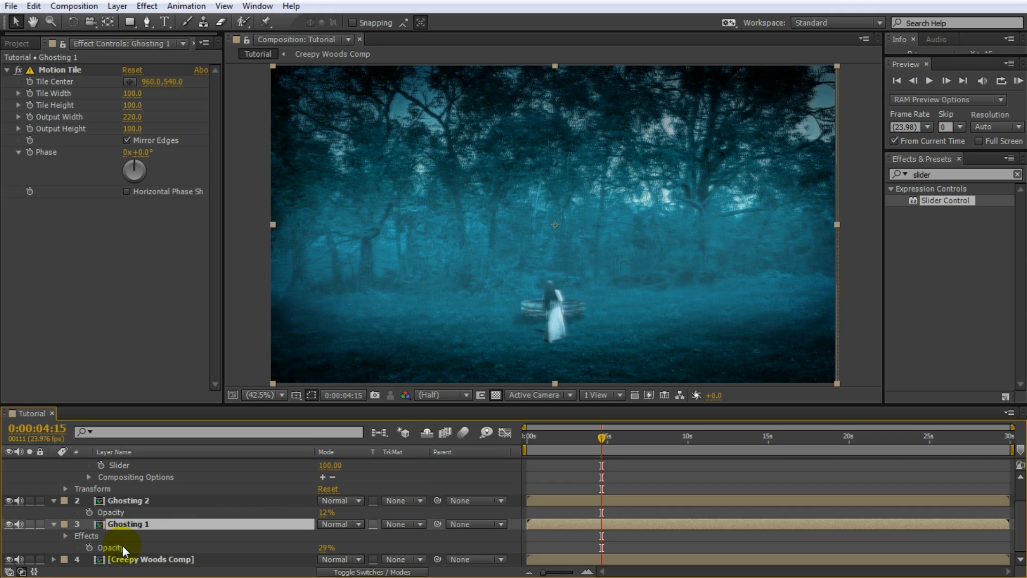
pyautogui.keyDown('alt'); pyautogui.click(89, 547); pyautogui.keyUp('alt')
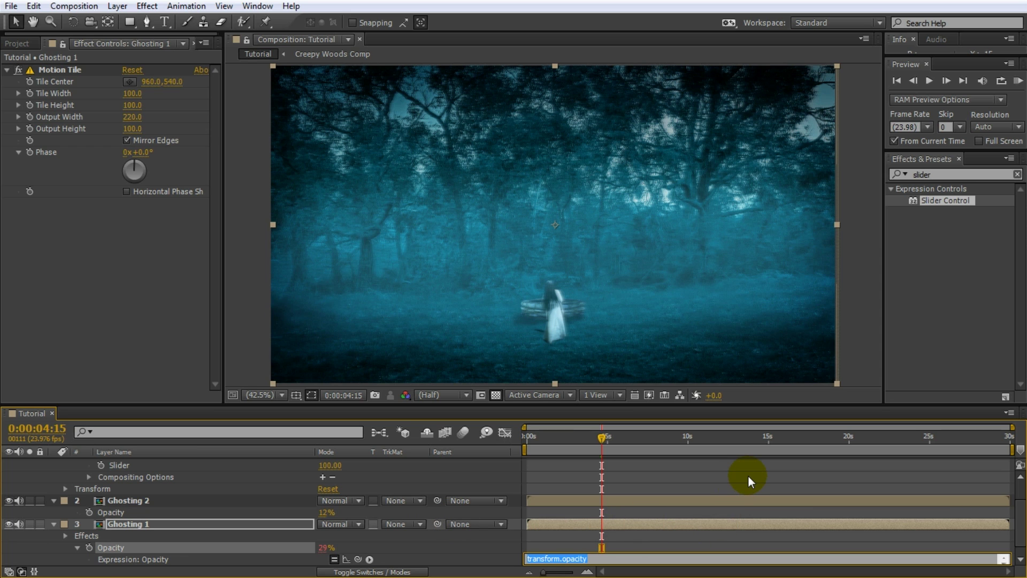
pyautogui.write('ran')
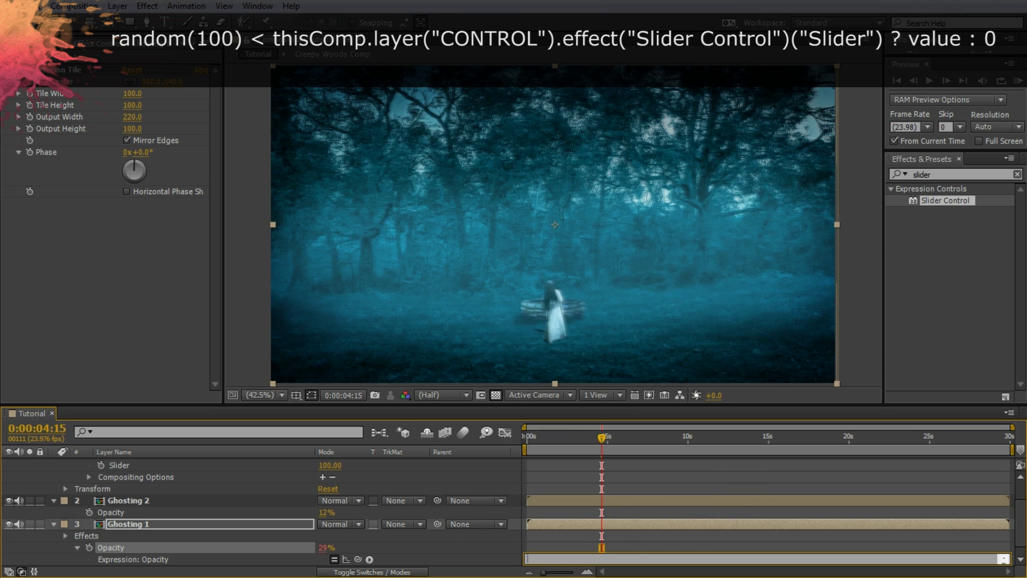
pyautogui.write('dom(100) <')
pyautogui.moveTo(358, 560); pyautogui.dragTo(129, 500)
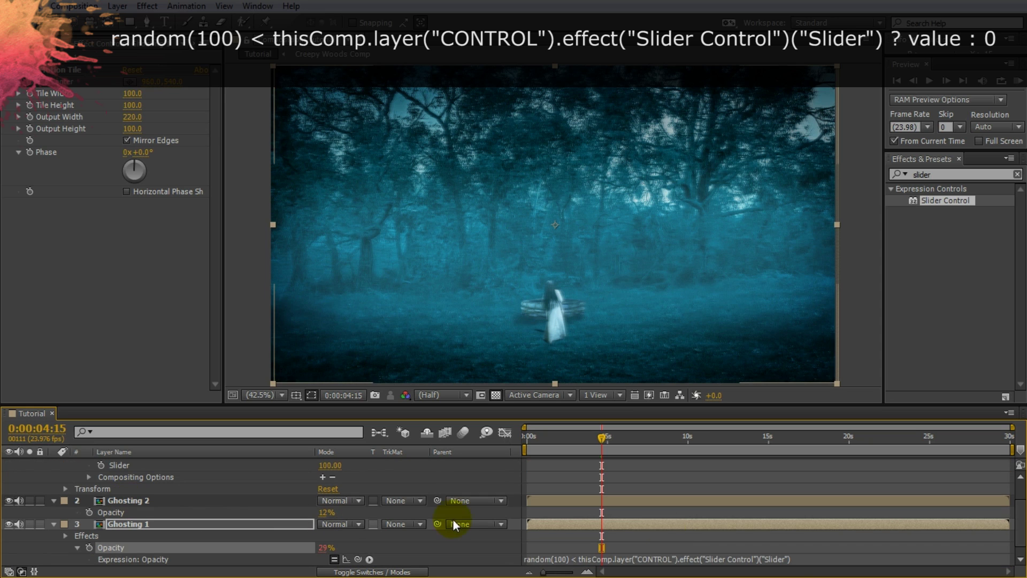
pyautogui.click(812, 558)
pyautogui.click(812, 558)
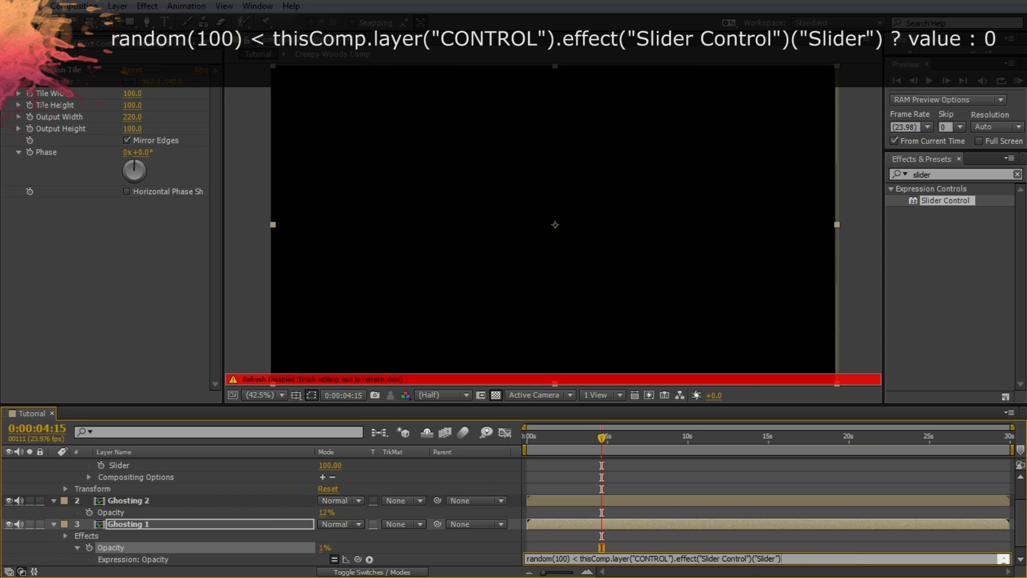
pyautogui.write('? value : 0')
pyautogui.click(846, 548)
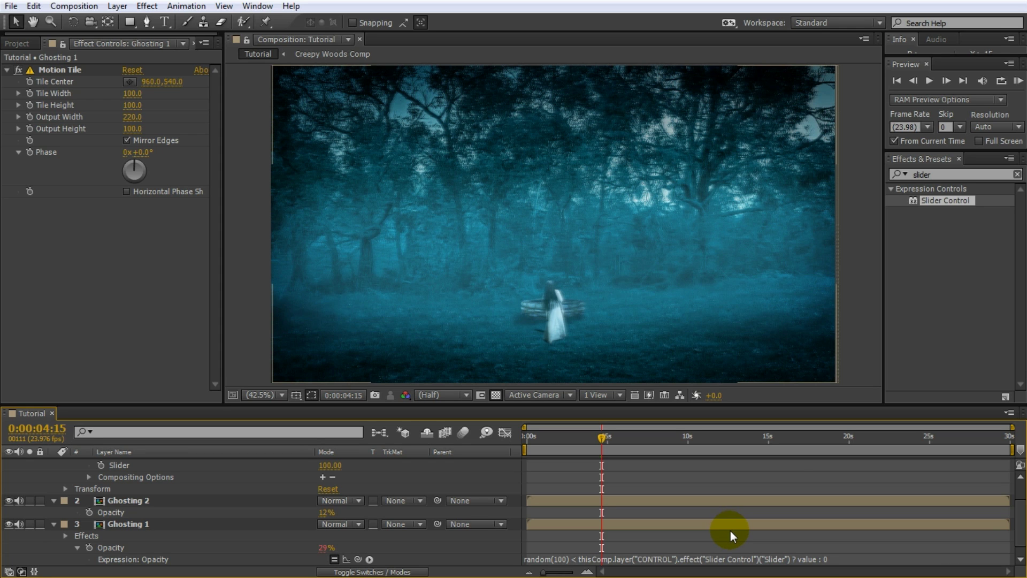
# Hide Ghosting 2, set the CONTROL slider to 44 and preview the flicker around the woman from 0:00:02:18
pyautogui.click(8, 500)
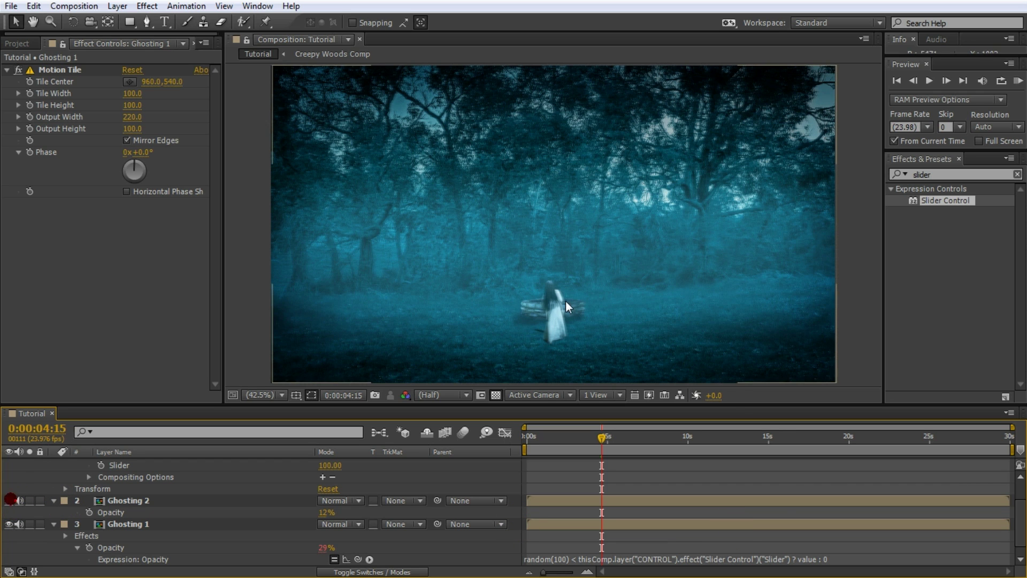
pyautogui.scroll(1, 567, 319)
pyautogui.scroll(1, 567, 320)
pyautogui.press('space')
pyautogui.moveTo(598, 335); pyautogui.dragTo(613, 208)
pyautogui.scroll(1, 618, 278)
pyautogui.moveTo(627, 292); pyautogui.dragTo(603, 230)
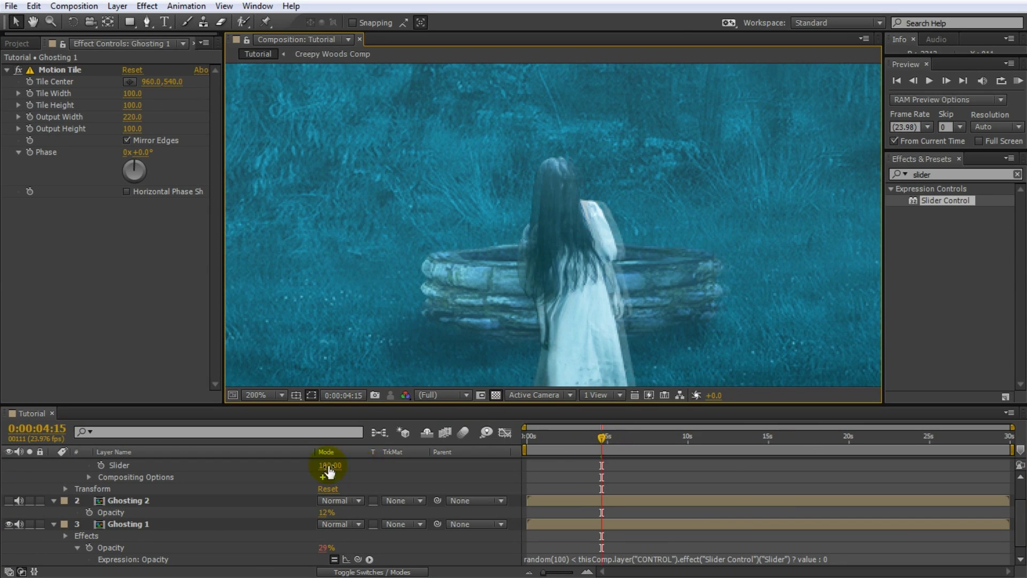
pyautogui.moveTo(328, 465); pyautogui.dragTo(294, 467)
pyautogui.click(598, 437)
pyautogui.moveTo(598, 438); pyautogui.dragTo(571, 438)
pyautogui.press('KP_0')
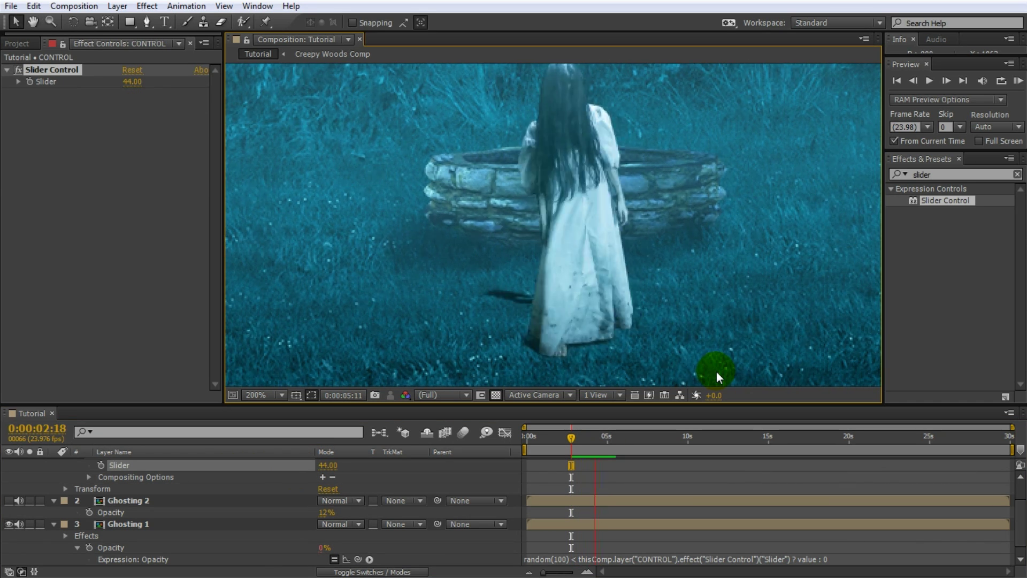
# Set the CONTROL slider to 10 and preview the ghosting flicker from 0:00:02:23
pyautogui.click(597, 438)
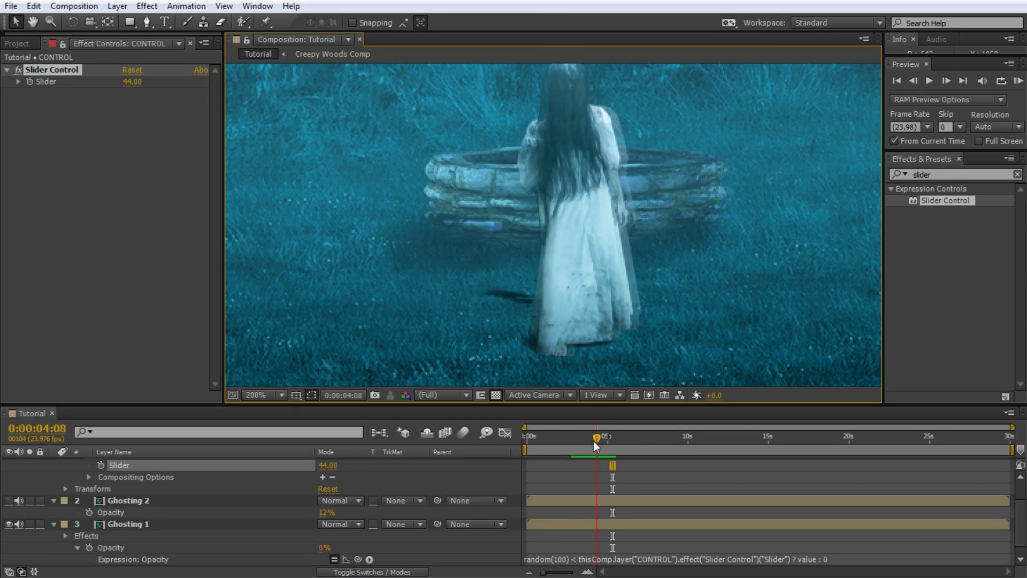
pyautogui.moveTo(328, 465); pyautogui.dragTo(304, 471)
pyautogui.moveTo(596, 435); pyautogui.dragTo(575, 437)
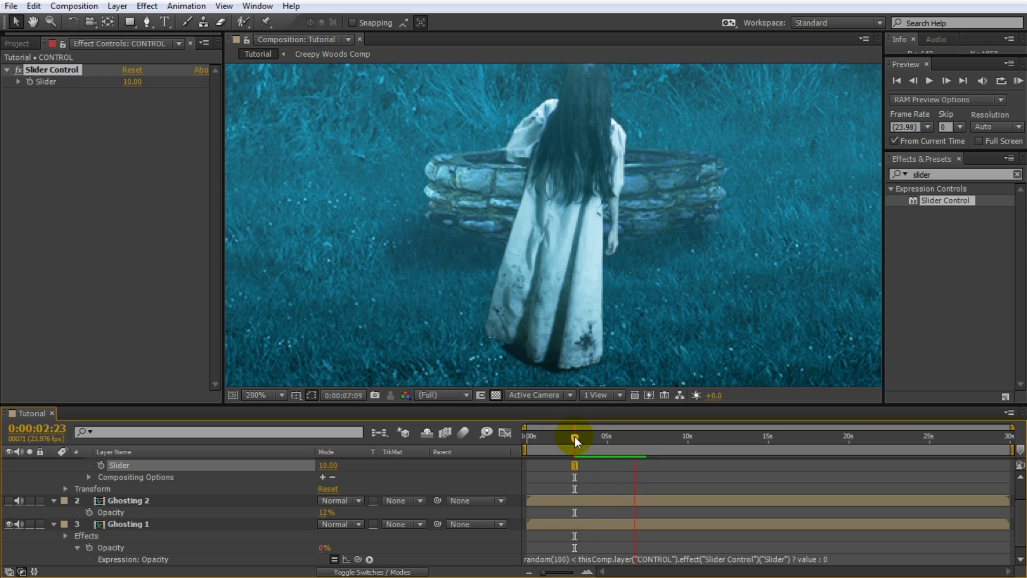
pyautogui.moveTo(647, 437); pyautogui.dragTo(628, 440)
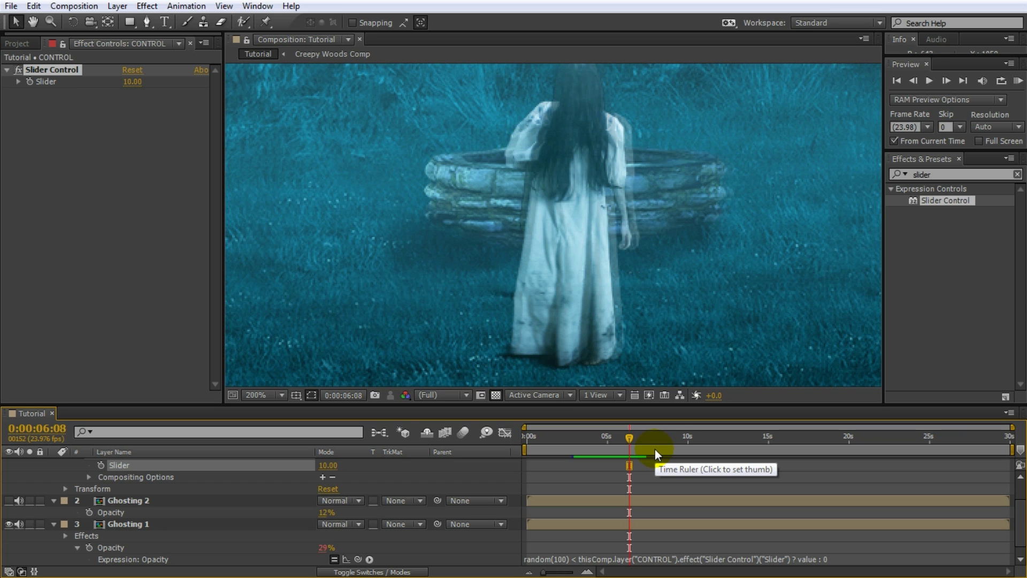
# Show Ghosting 2 and give its Opacity the expression thisComp.layer("Ghosting 1").transform.opacity / 2
pyautogui.click(155, 501)
pyautogui.click(8, 501)
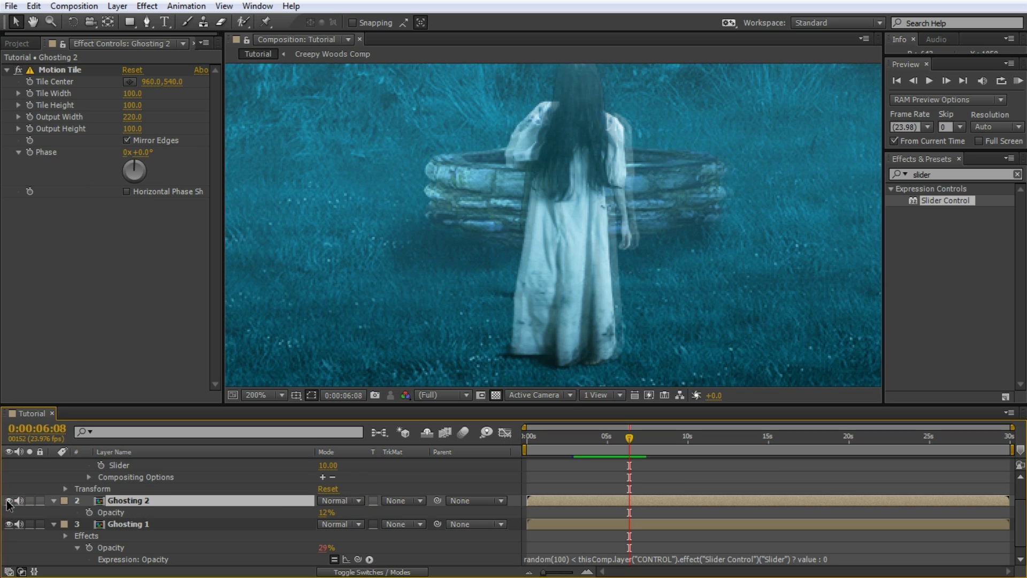
pyautogui.click(111, 513)
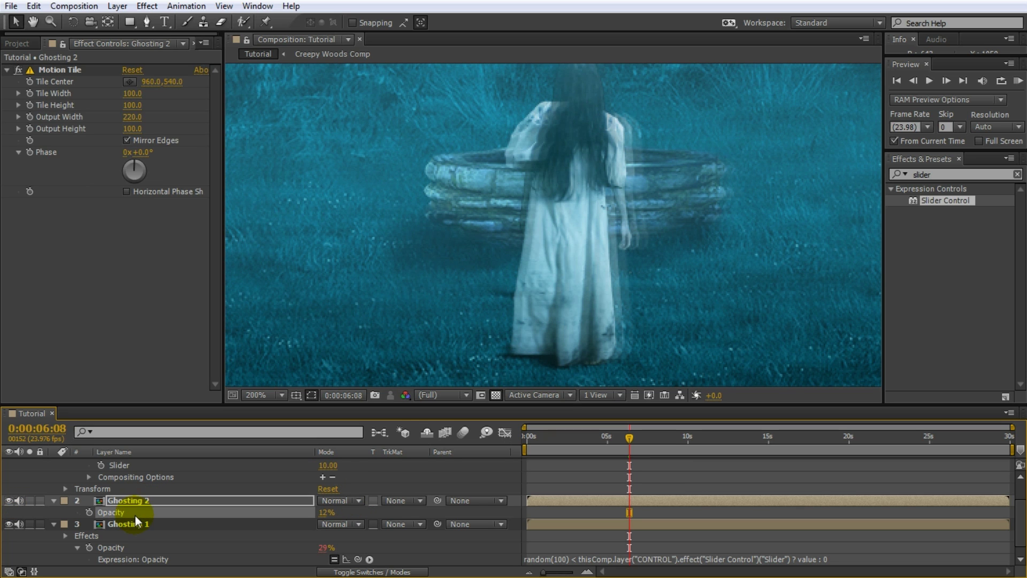
pyautogui.scroll(-1, 135, 515)
pyautogui.keyDown('alt'); pyautogui.click(89, 501); pyautogui.keyUp('alt')
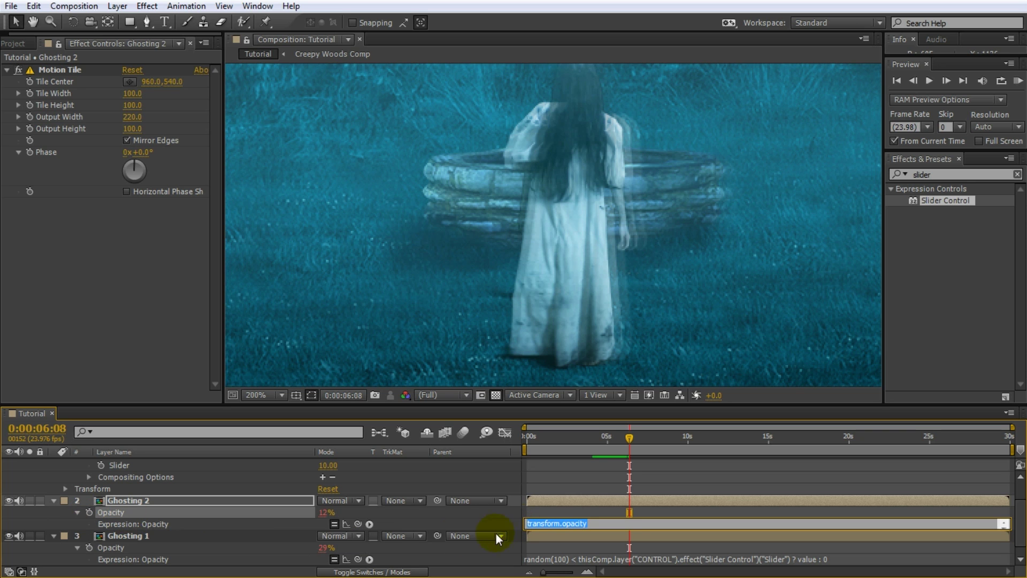
pyautogui.moveTo(358, 524); pyautogui.dragTo(126, 548)
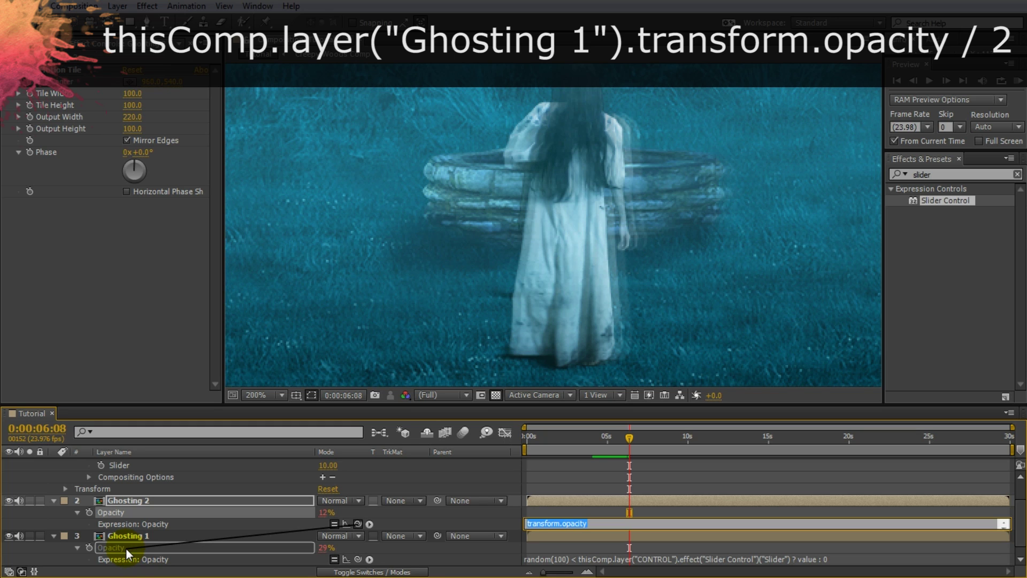
pyautogui.moveTo(127, 547); pyautogui.dragTo(127, 548)
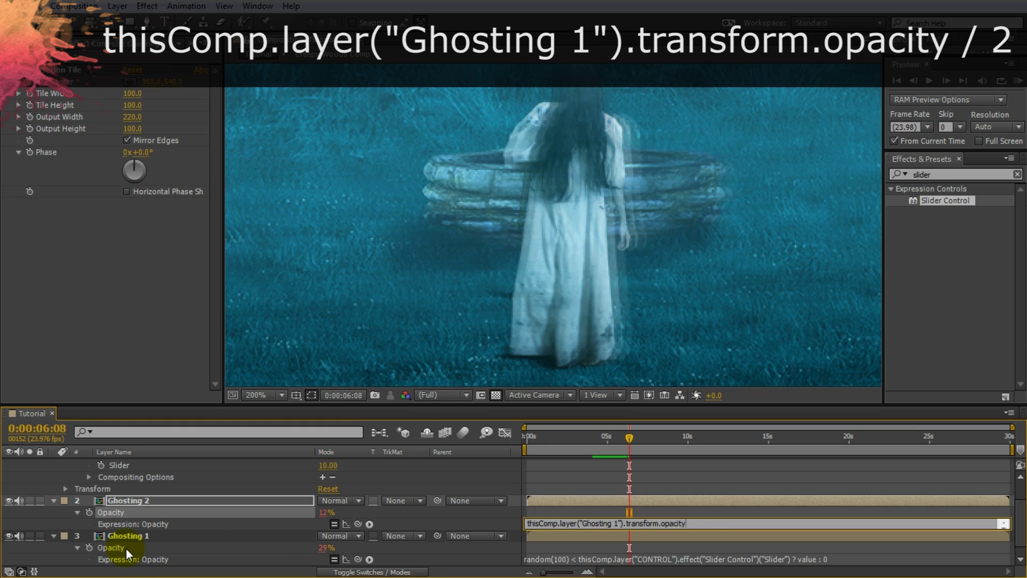
pyautogui.click(696, 523)
pyautogui.click(698, 523)
pyautogui.write('/ 2')
pyautogui.click(711, 483)
# Preview the linked flicker of both ghosting layers around the woman from 0:00:03:23
pyautogui.moveTo(625, 435); pyautogui.dragTo(624, 437)
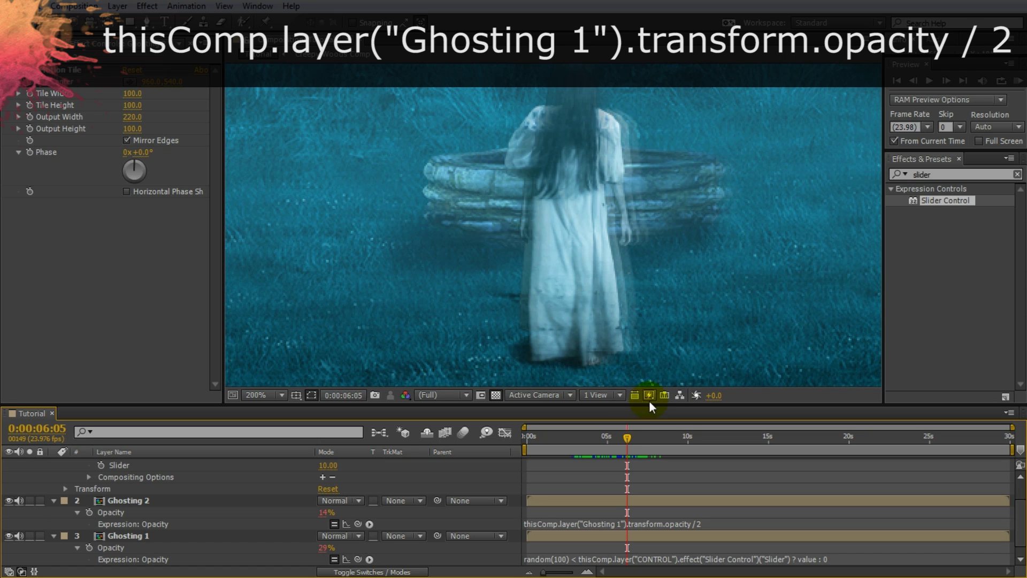
pyautogui.moveTo(629, 440); pyautogui.dragTo(591, 441)
pyautogui.scroll(-1, 596, 317)
pyautogui.press('space')
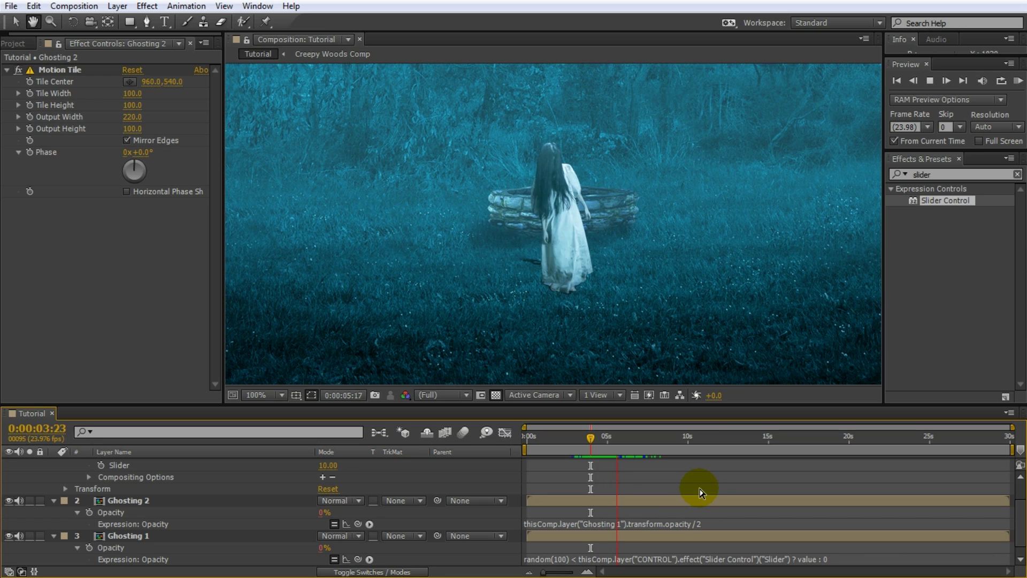
pyautogui.moveTo(638, 438); pyautogui.dragTo(627, 438)
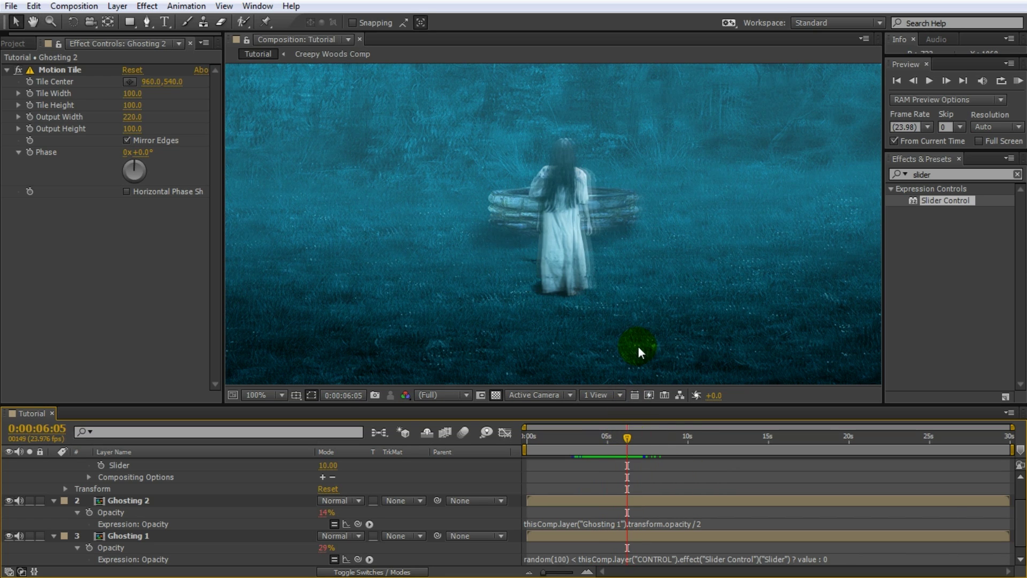
# Fit the whole composition in the viewer, reduce the timeline area and collapse the properties of all layers
pyautogui.hotkey('shift', '/')
pyautogui.moveTo(615, 405); pyautogui.dragTo(620, 442)
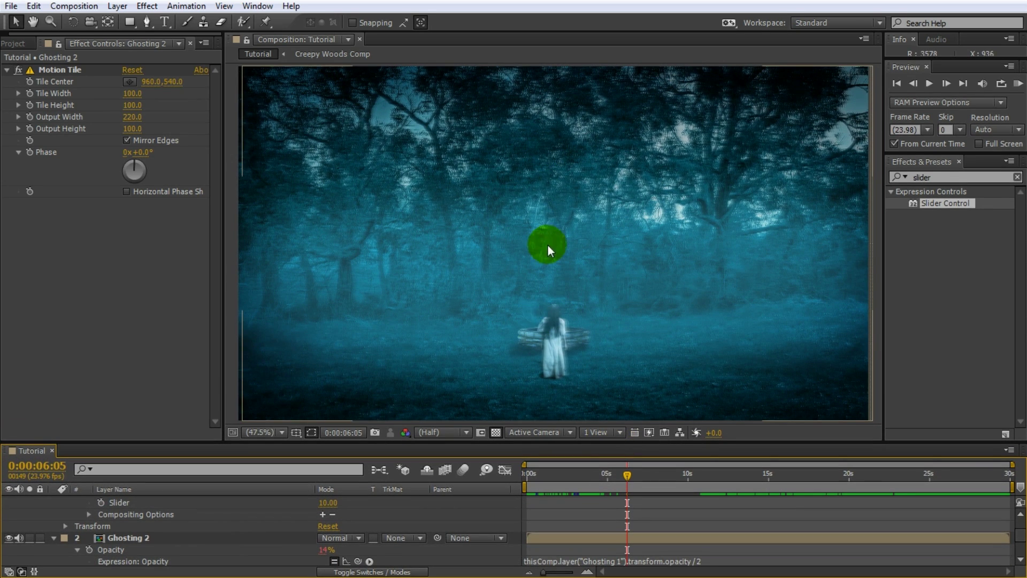
pyautogui.click(493, 521)
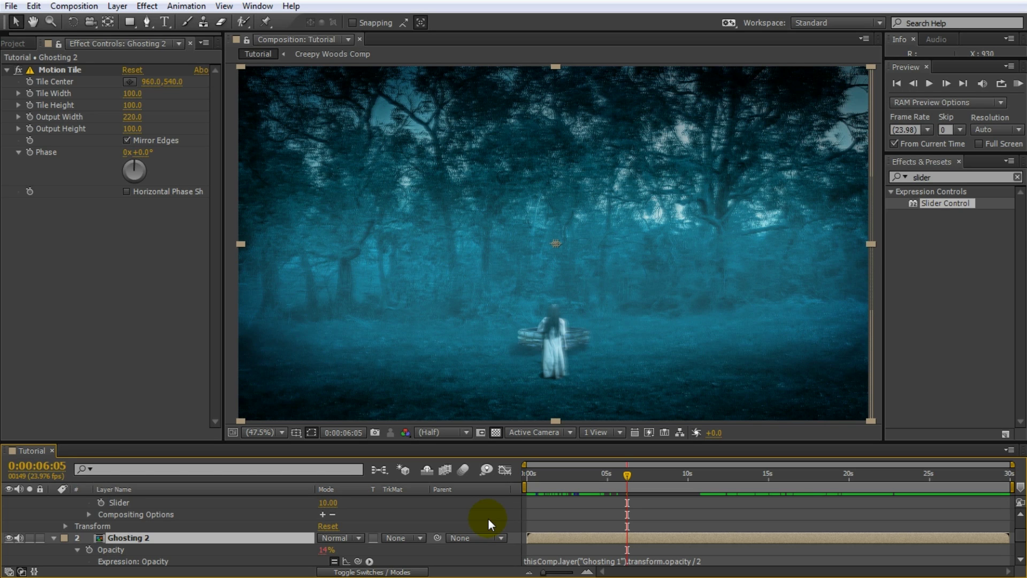
pyautogui.press('u')
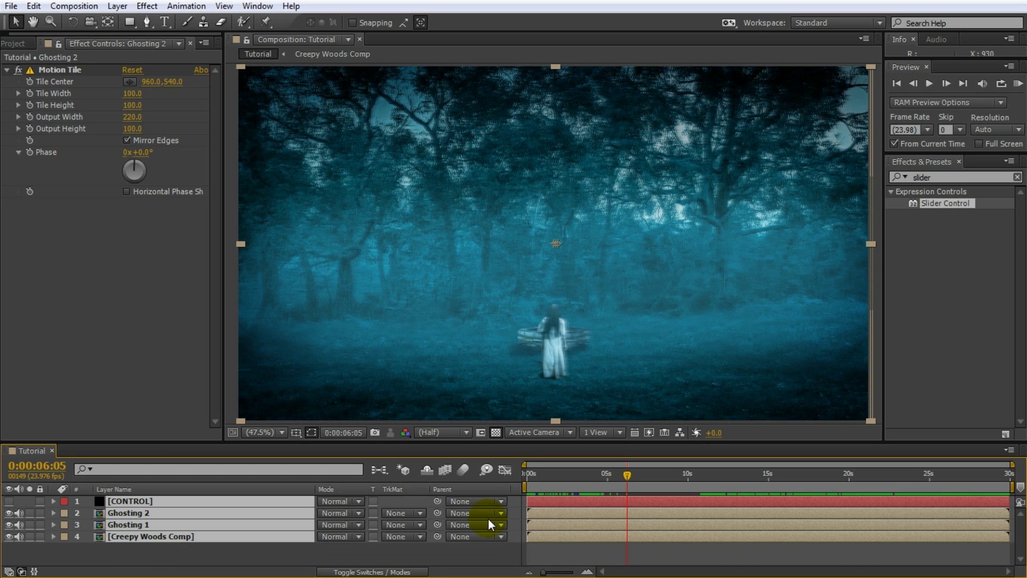
# Create an adjustment layer named Offset and place it directly below the CONTROL layer
pyautogui.rightClick(208, 550)
pyautogui.moveTo(321, 397)
pyautogui.click(434, 509)
pyautogui.press('Return')
pyautogui.write('Offset')
pyautogui.press('Return')
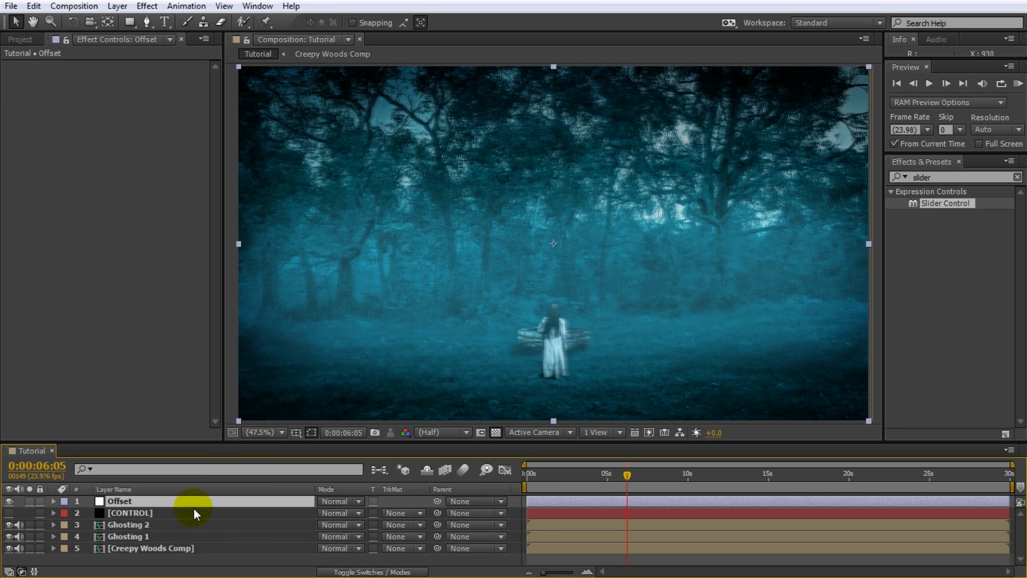
pyautogui.moveTo(191, 503); pyautogui.dragTo(189, 516)
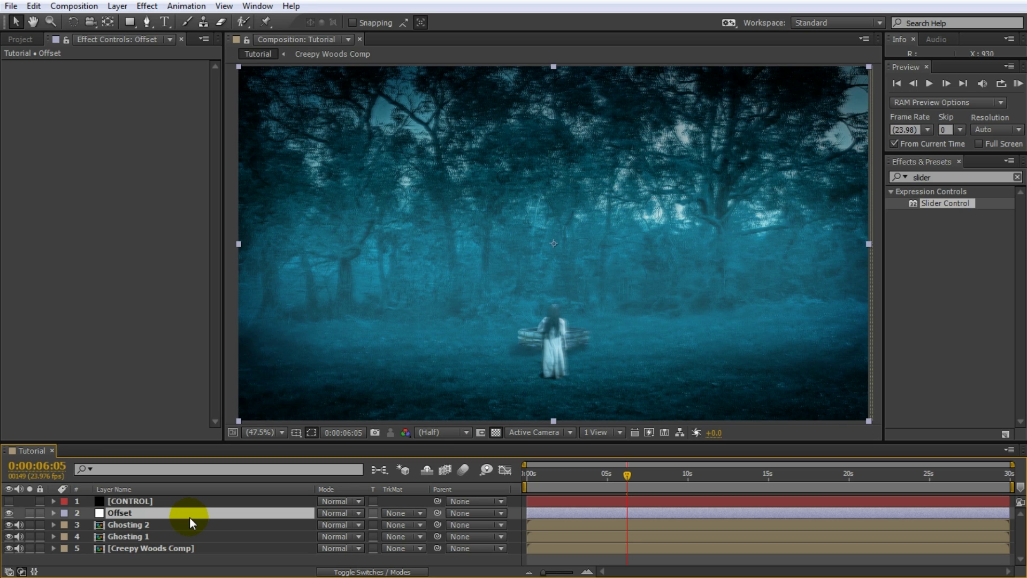
# Apply the Offset distort effect to the Offset layer and try out different Shift Center To values
pyautogui.click(930, 178)
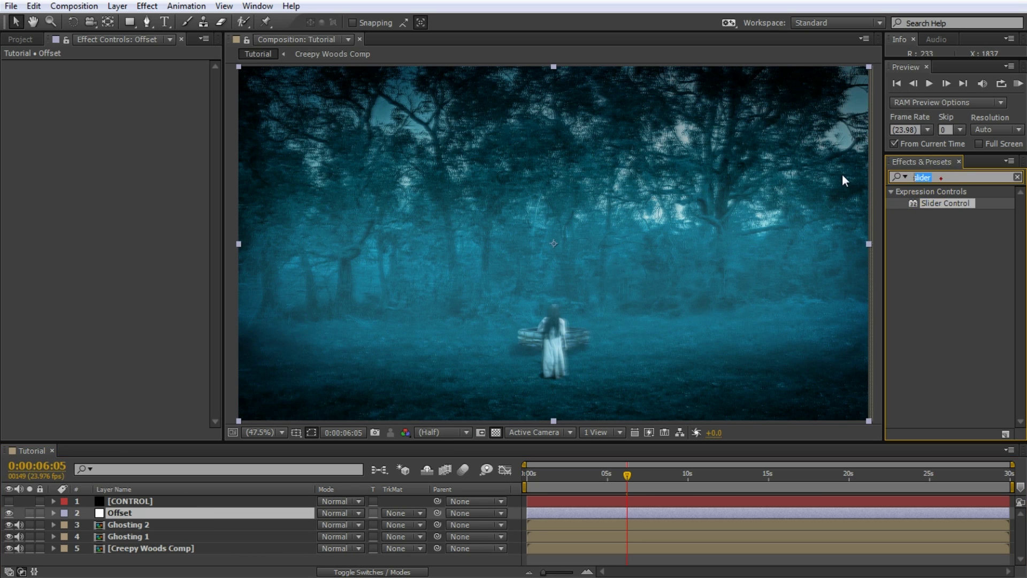
pyautogui.write('offset')
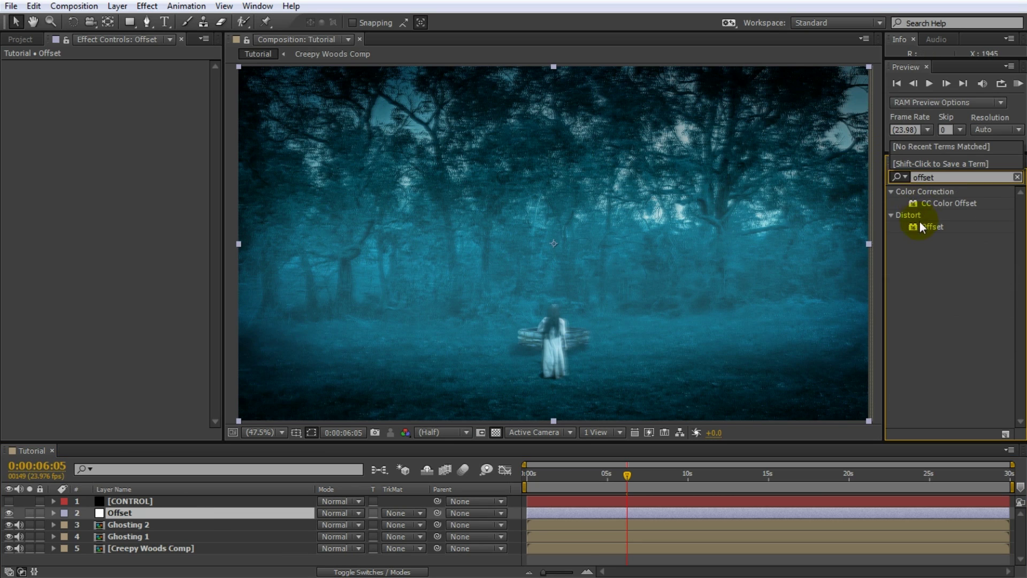
pyautogui.doubleClick(925, 228)
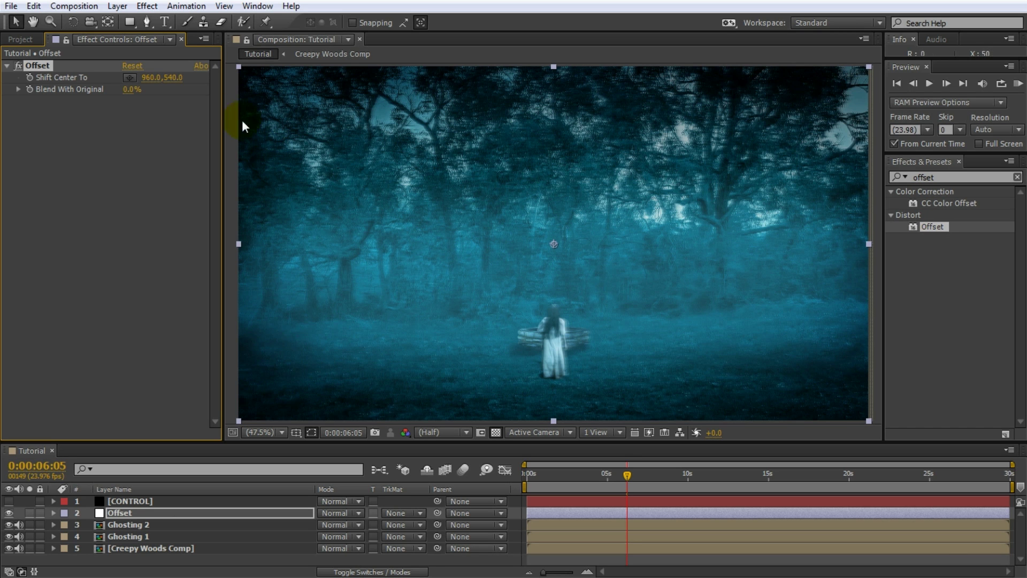
pyautogui.moveTo(180, 85); pyautogui.dragTo(803, 95)
pyautogui.moveTo(947, 97); pyautogui.dragTo(70, 234)
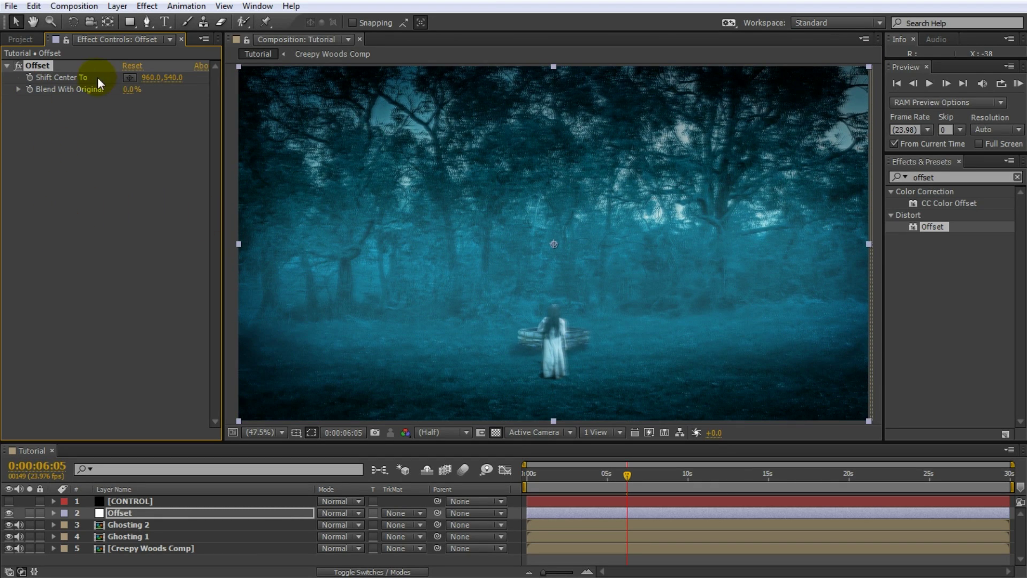
# Enlarge the timeline area and expand the CONTROL layer's Slider Control effect down to its Slider property
pyautogui.click(122, 503)
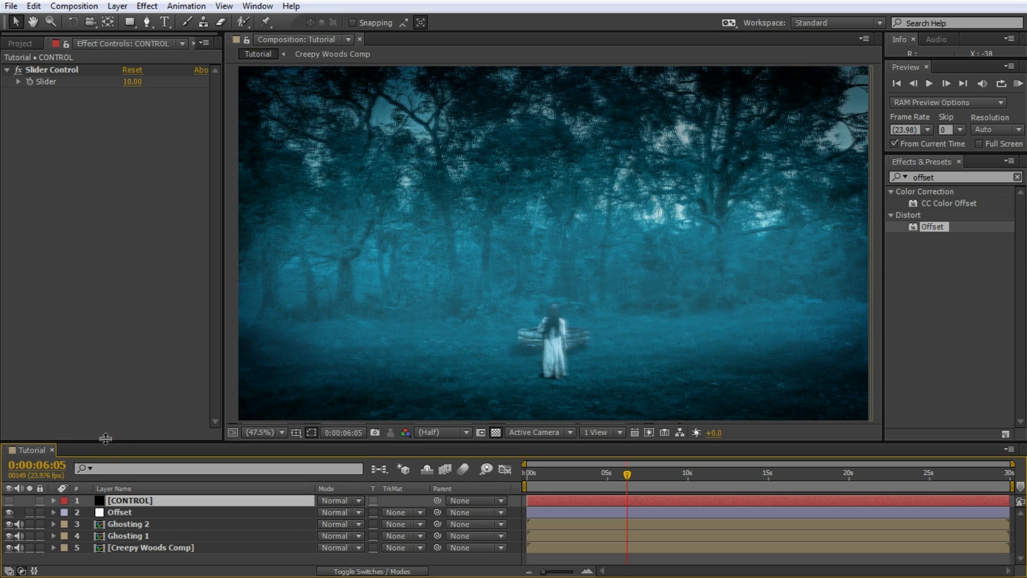
pyautogui.moveTo(106, 443); pyautogui.dragTo(103, 421)
pyautogui.click(53, 478)
pyautogui.click(65, 490)
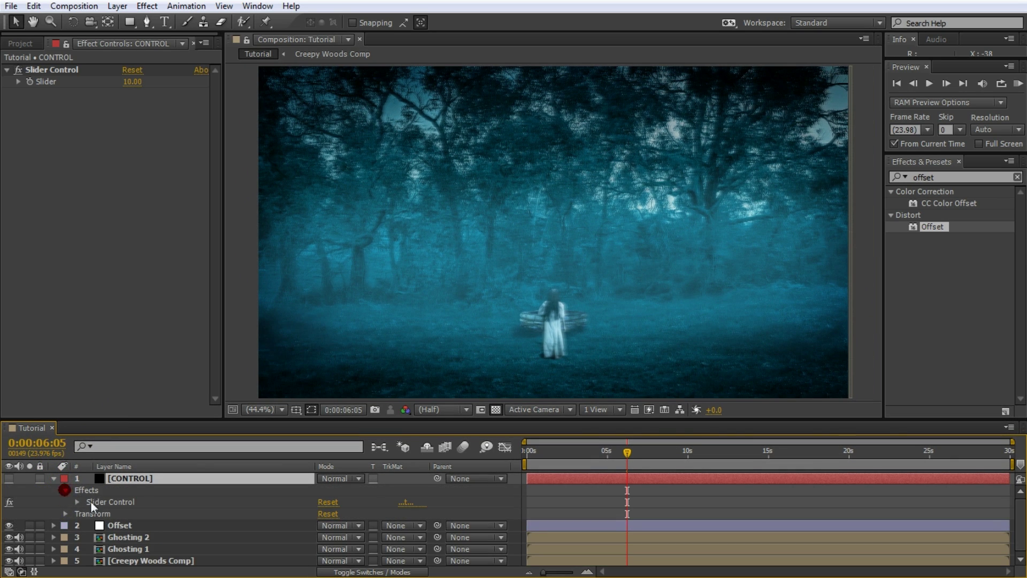
pyautogui.click(77, 502)
pyautogui.click(123, 513)
# Give the Offset layer's Shift Center To the expression [value[0], random(100) < thisComp.layer("CONTROL").effect("Slider Control")("Slider") ? value[1] + random(600) : value[1]]
pyautogui.click(113, 548)
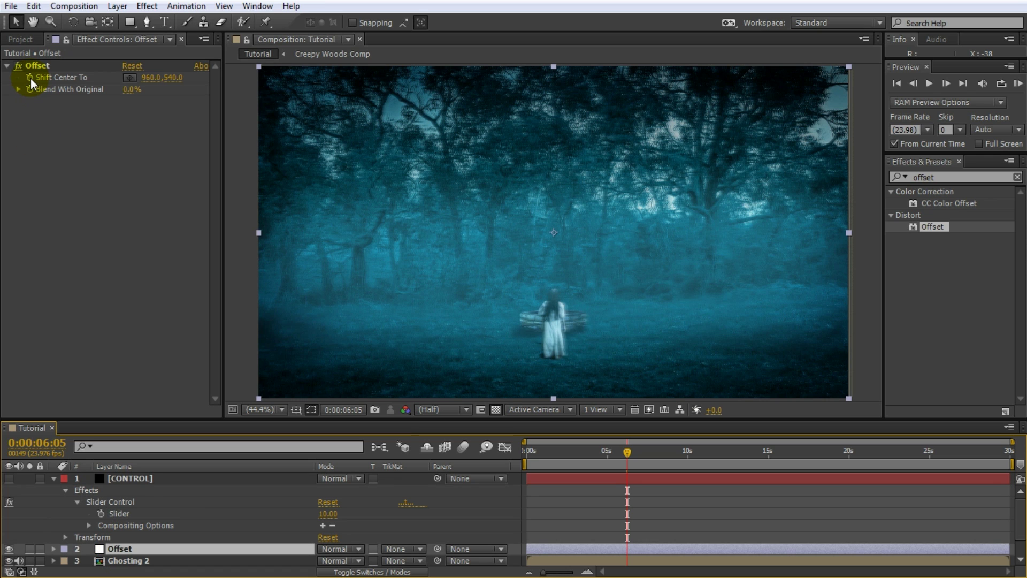
pyautogui.keyDown('alt'); pyautogui.click(30, 77); pyautogui.keyUp('alt')
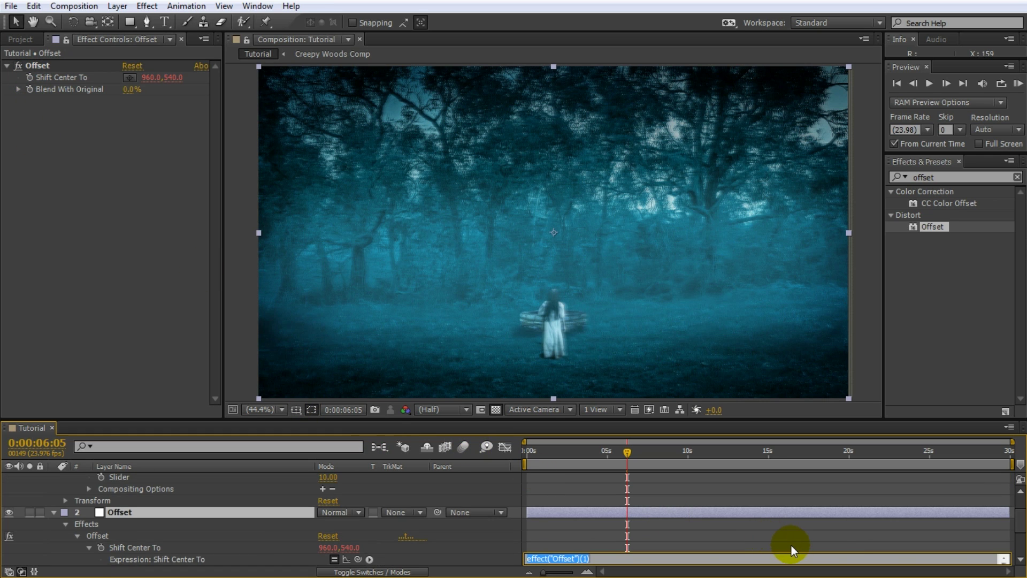
pyautogui.write('[')
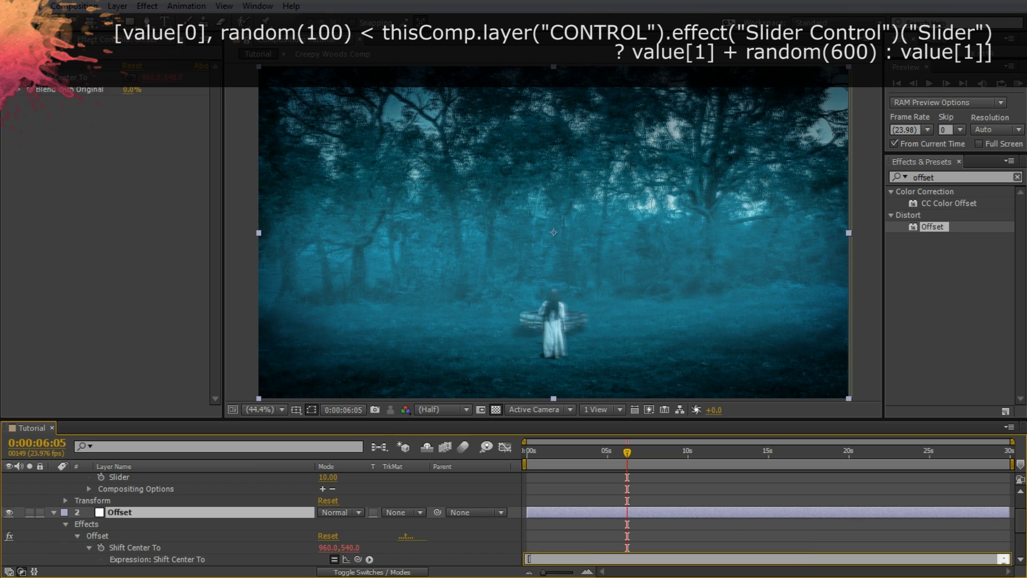
pyautogui.write('value[0], random(100) <')
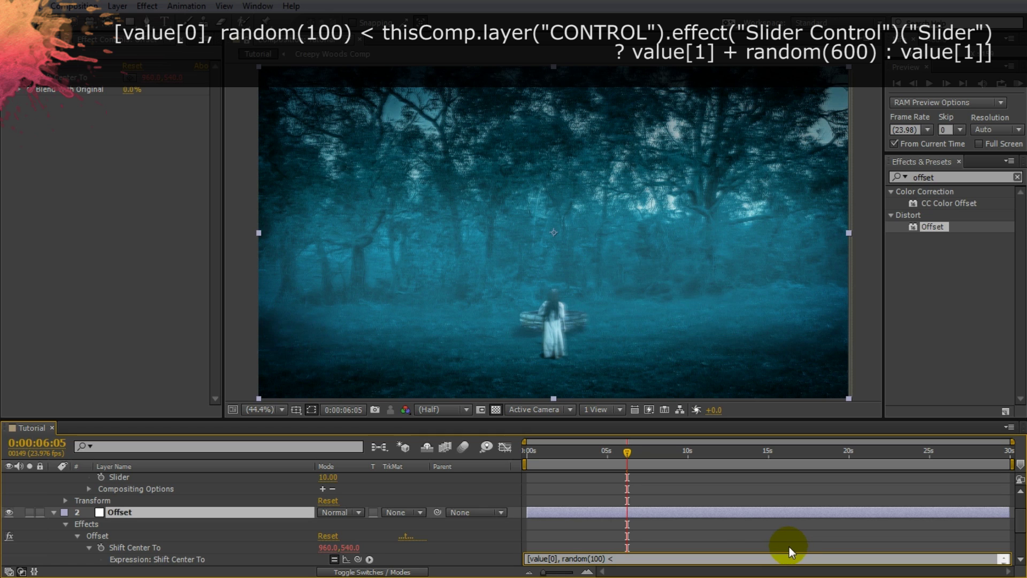
pyautogui.moveTo(358, 560); pyautogui.dragTo(130, 512)
pyautogui.click(840, 559)
pyautogui.write('?')
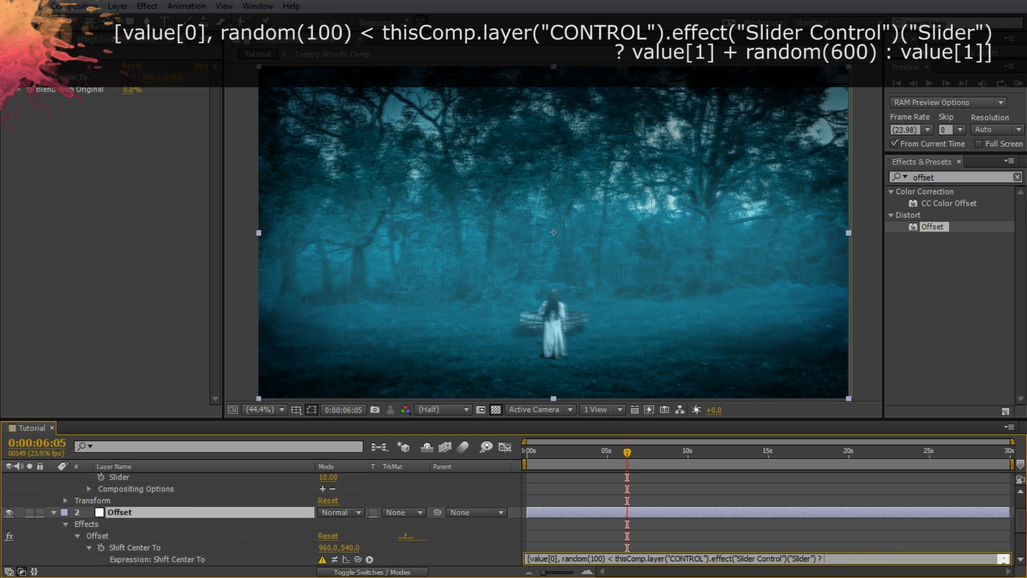
pyautogui.write(' value[1] +random(600) : value[1')
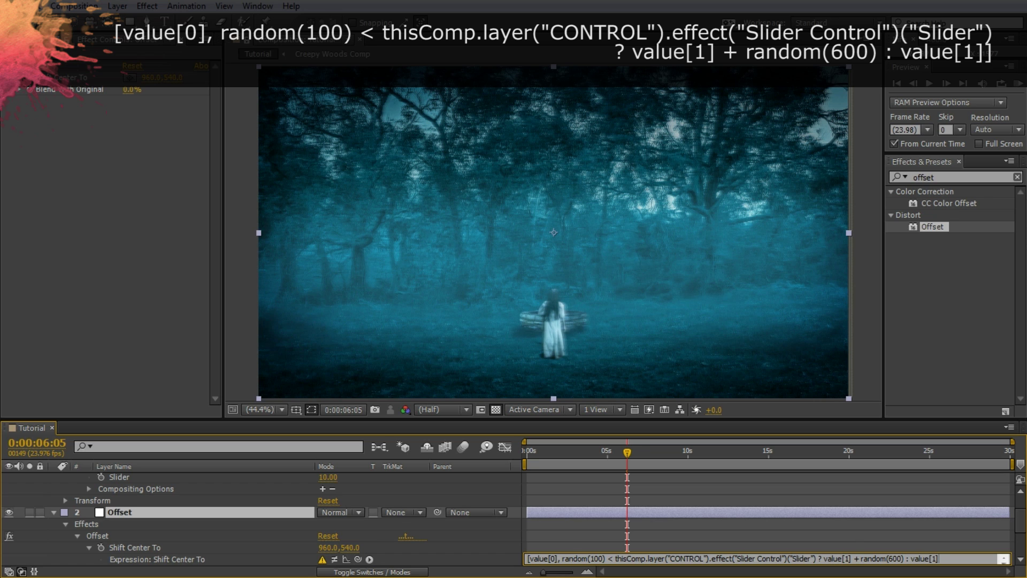
pyautogui.click(952, 558)
pyautogui.click(946, 547)
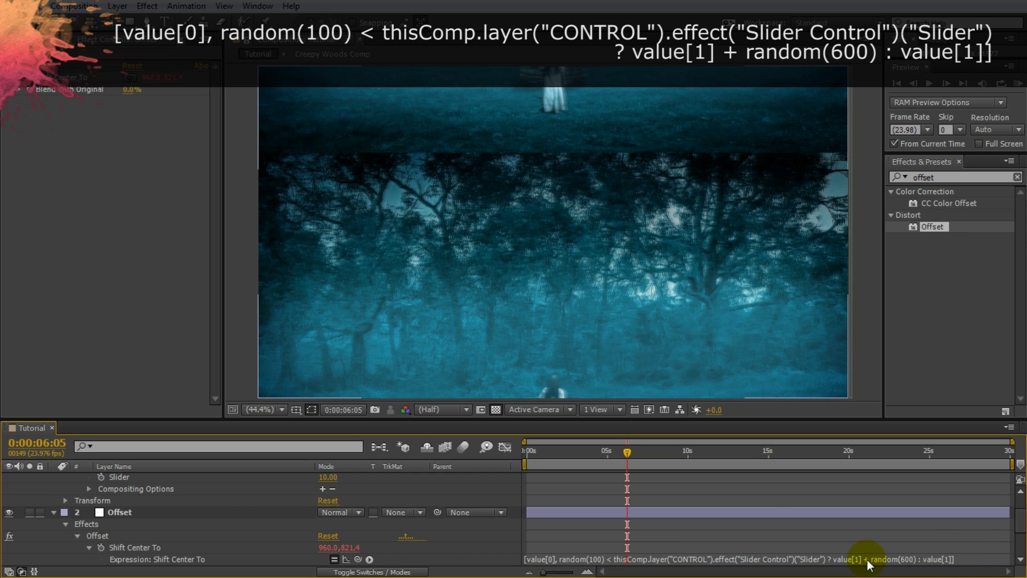
# Check the jumps up to 0:00:06:09 and change random(100) to random(200) in the Shift Center To expression
pyautogui.moveTo(629, 450)
pyautogui.mouseDown()
pyautogui.moveTo(594, 453)
pyautogui.moveTo(630, 455)
pyautogui.mouseUp()
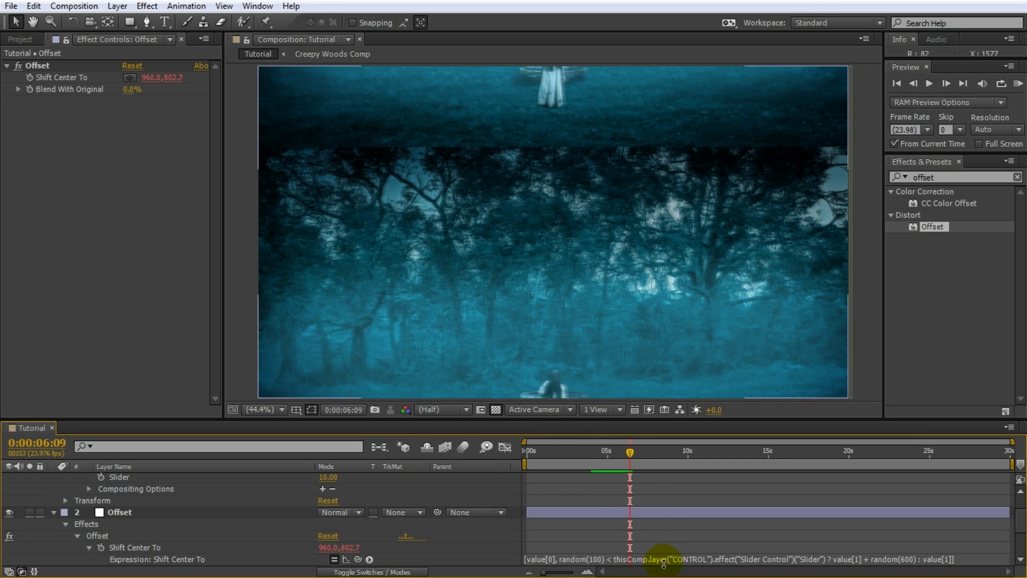
pyautogui.click(613, 558)
pyautogui.click(598, 558)
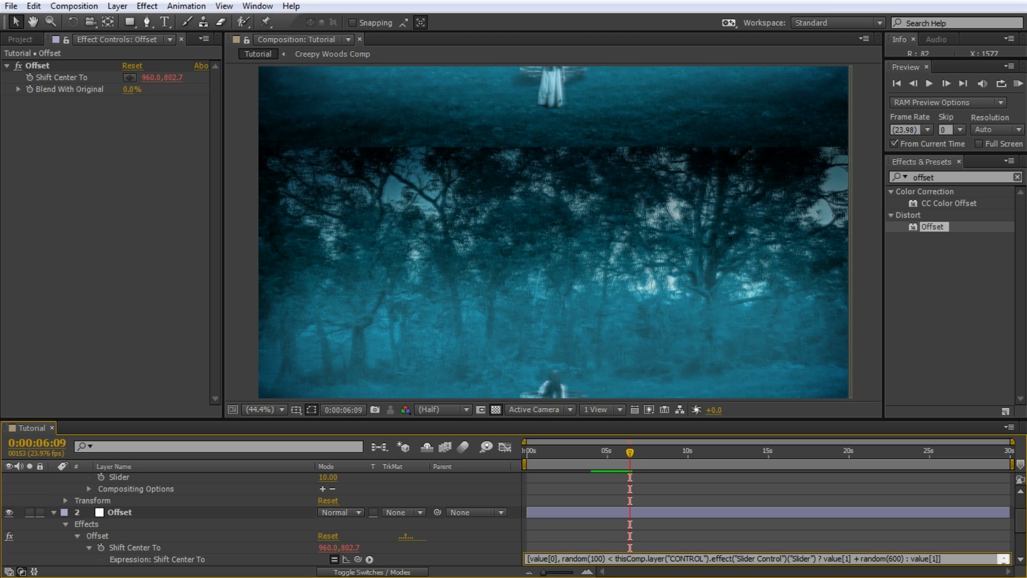
pyautogui.press('BackSpace')
pyautogui.write('2')
pyautogui.click(595, 558)
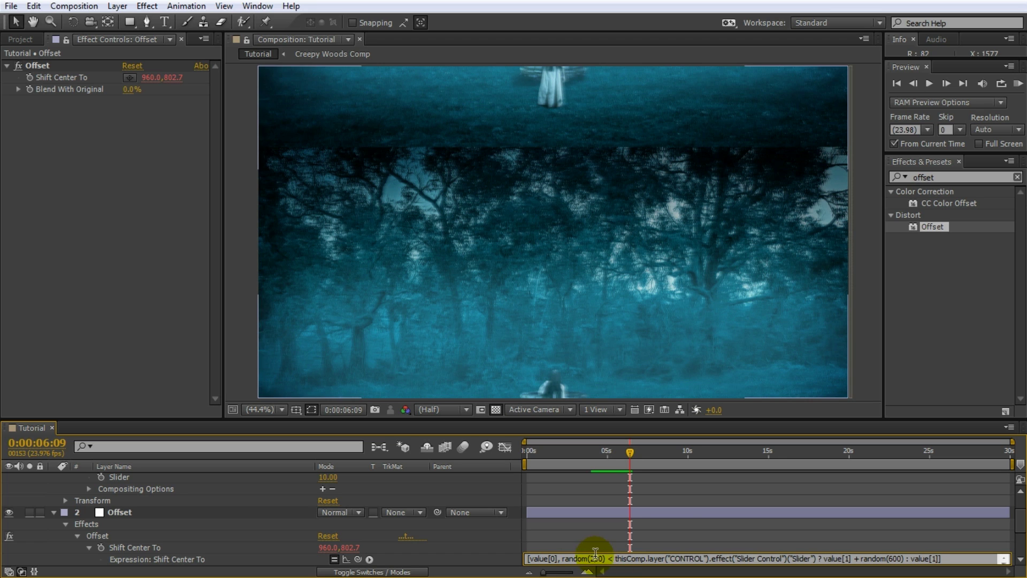
pyautogui.click(741, 534)
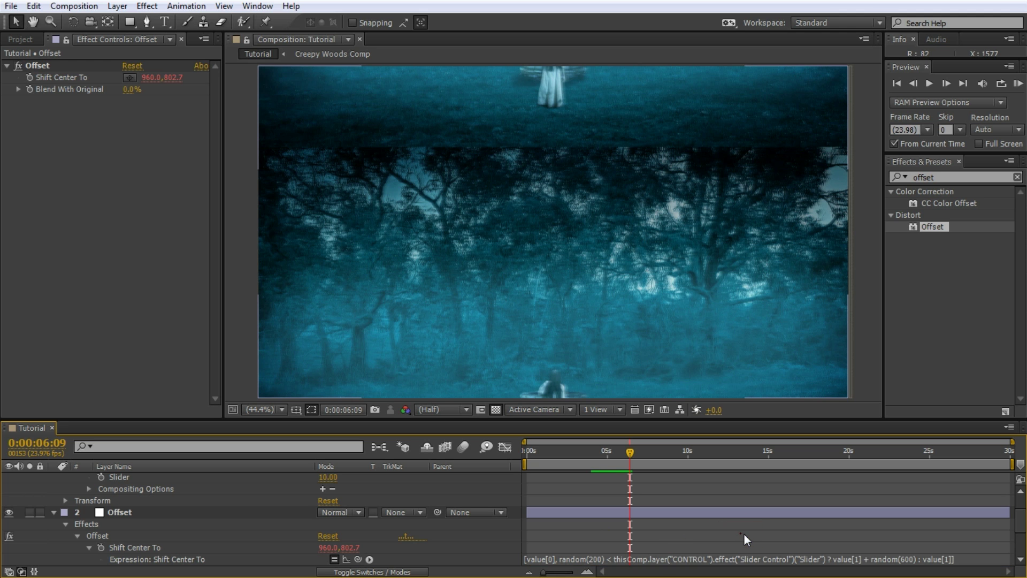
# Set the Offset effect's Blend With Original to 46% at 0:00:06:05 and preview the result from 0:00:01:18
pyautogui.moveTo(632, 453)
pyautogui.mouseDown()
pyautogui.moveTo(616, 451)
pyautogui.moveTo(641, 460)
pyautogui.moveTo(627, 461)
pyautogui.mouseUp()
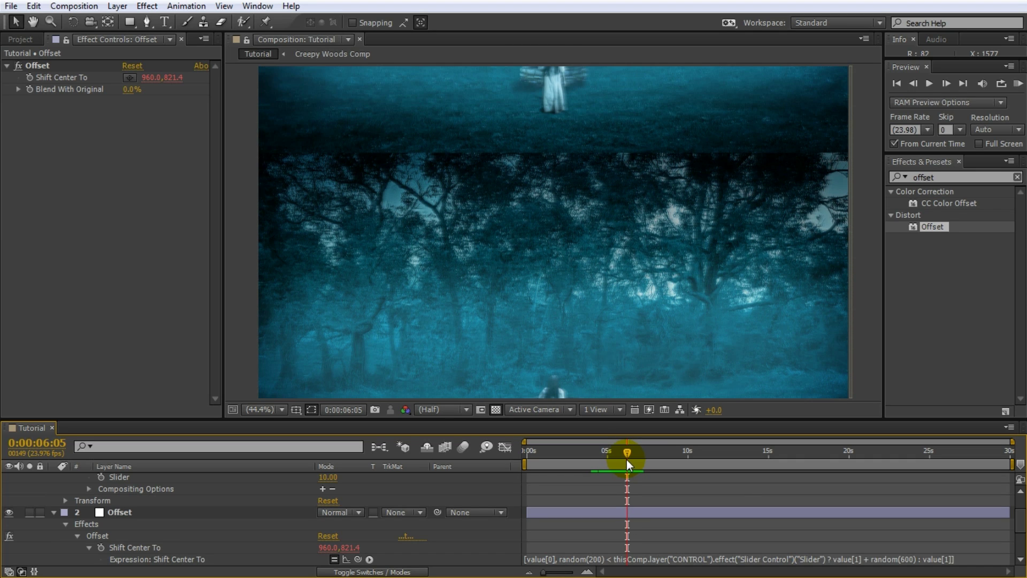
pyautogui.moveTo(127, 91); pyautogui.dragTo(166, 100)
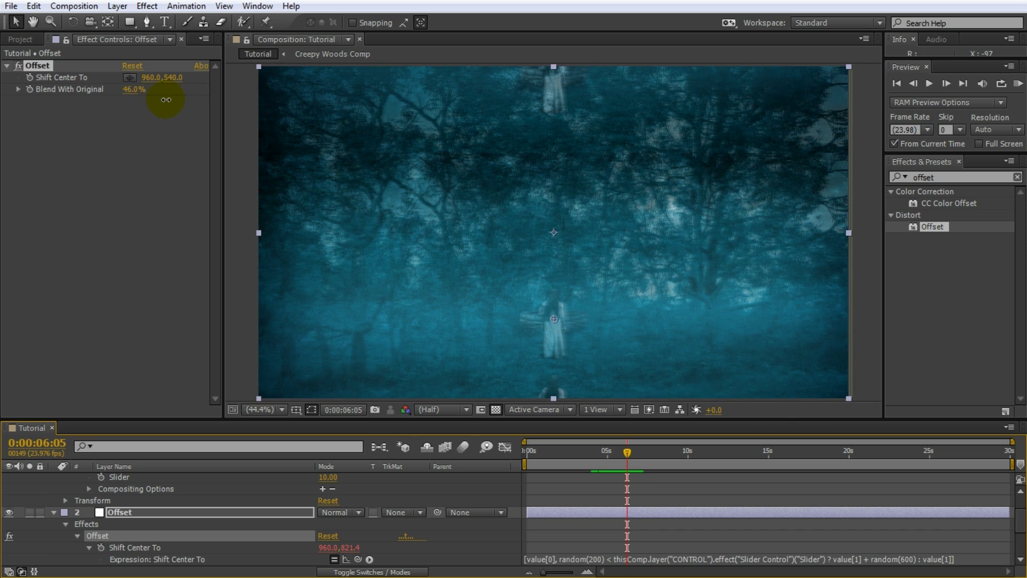
pyautogui.moveTo(626, 451); pyautogui.dragTo(555, 459)
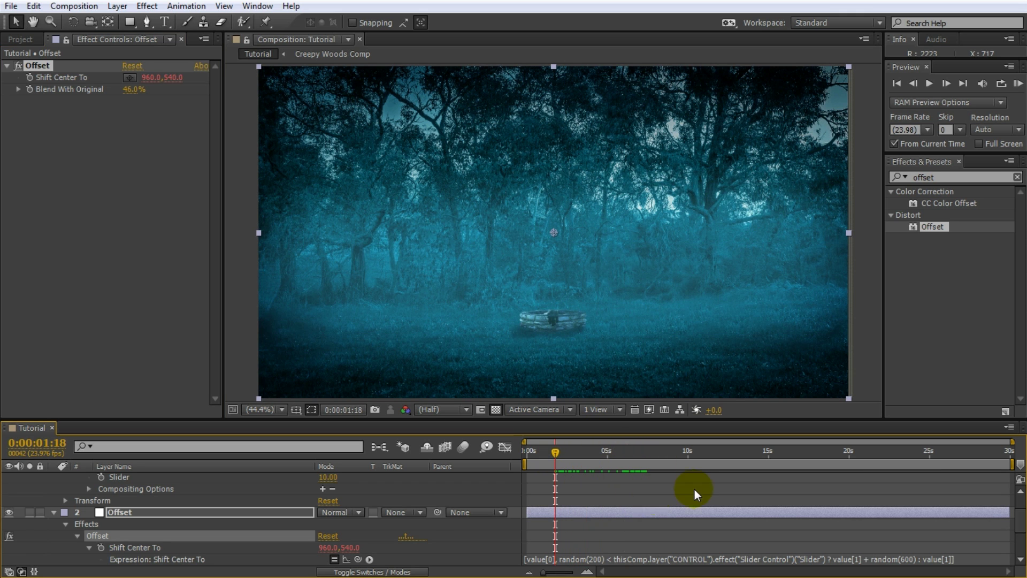
pyautogui.press('KP_0')
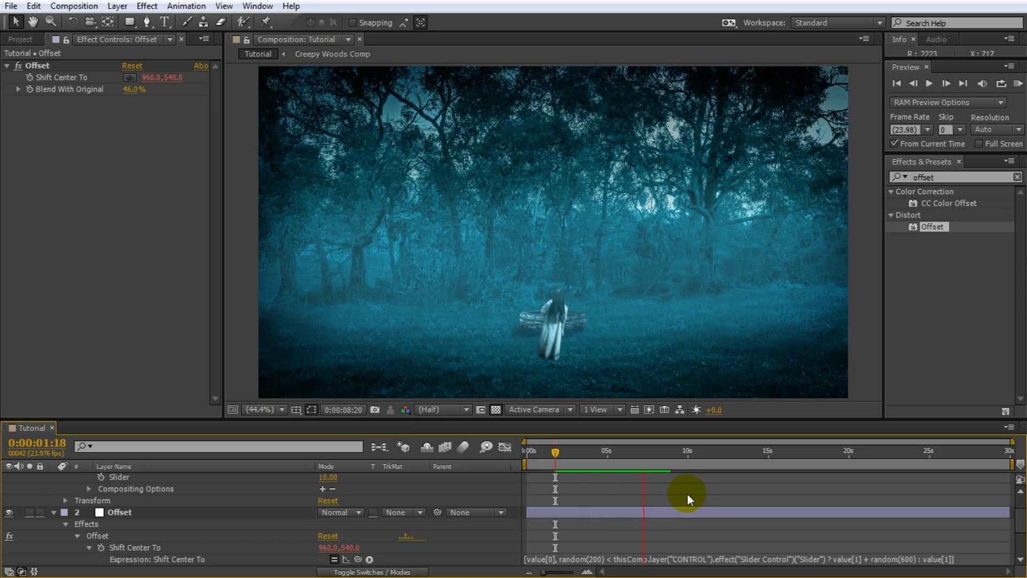
# Return to the start of the composition and enable keyframing on the CONTROL layer's Slider property
pyautogui.moveTo(658, 453); pyautogui.dragTo(535, 461)
pyautogui.scroll(2, 580, 482)
pyautogui.click(152, 480)
pyautogui.click(111, 505)
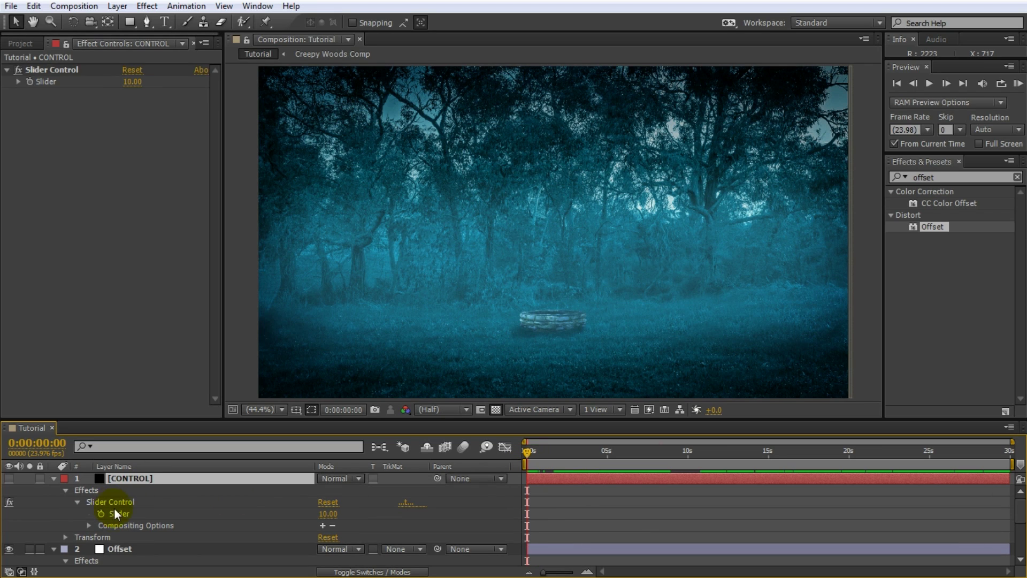
pyautogui.click(143, 513)
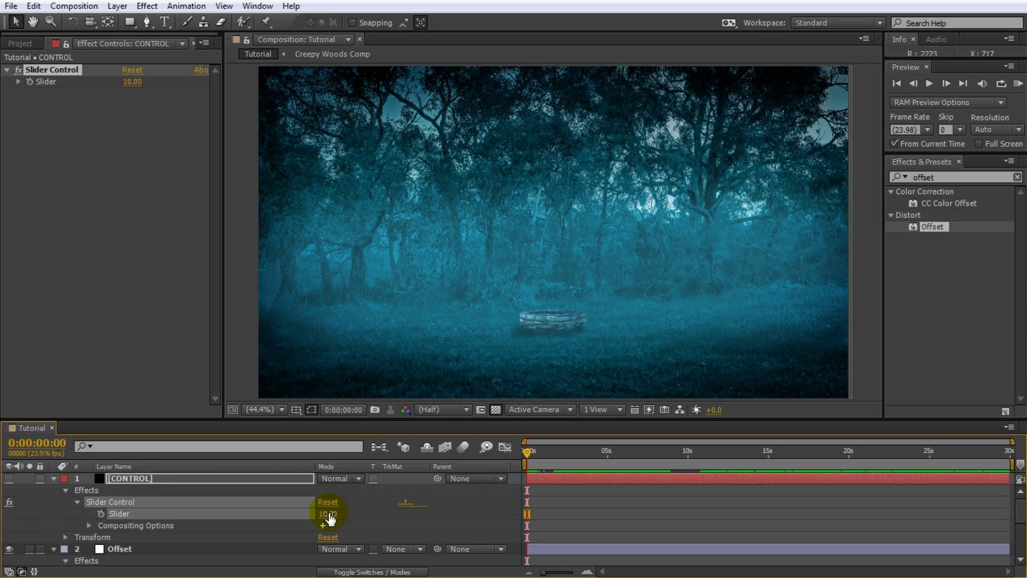
pyautogui.moveTo(329, 517); pyautogui.dragTo(216, 525)
pyautogui.click(102, 513)
# Keyframe the Slider at 5 about one second in and add a hold keyframe with the same value at 0:00:03:23
pyautogui.moveTo(527, 452); pyautogui.dragTo(543, 457)
pyautogui.click(326, 513)
pyautogui.write('5')
pyautogui.click(369, 512)
pyautogui.moveTo(541, 454); pyautogui.dragTo(591, 458)
pyautogui.click(18, 513)
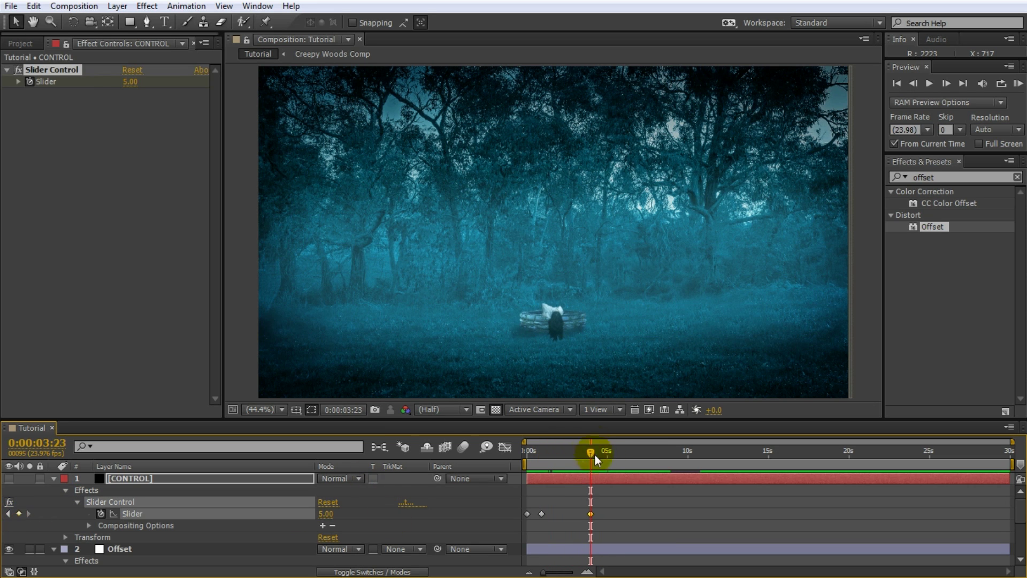
# Set the Slider to 20 at 0:00:04:07 and to 10 slightly further along the timeline
pyautogui.moveTo(592, 451); pyautogui.dragTo(598, 451)
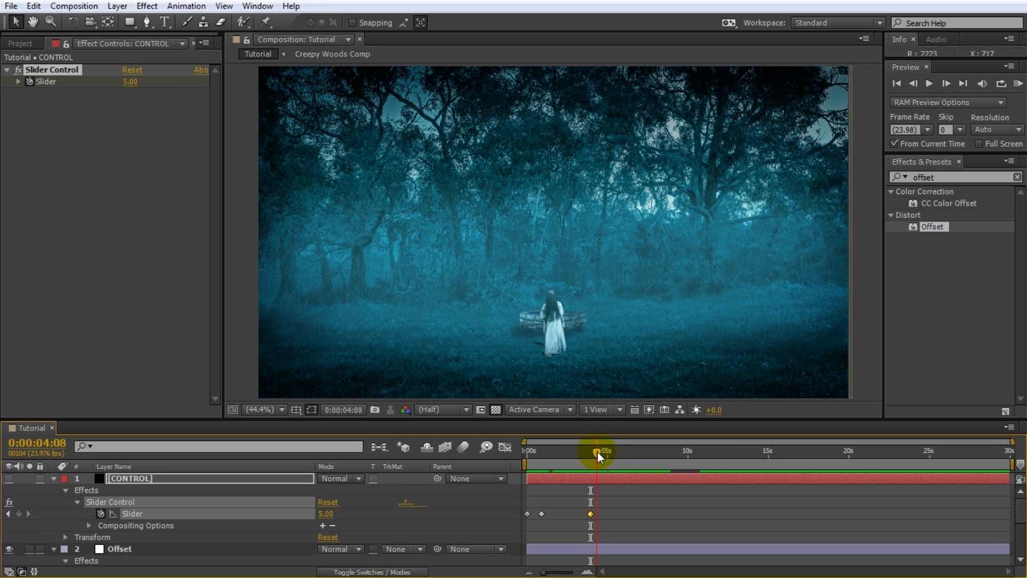
pyautogui.click(325, 513)
pyautogui.write('20')
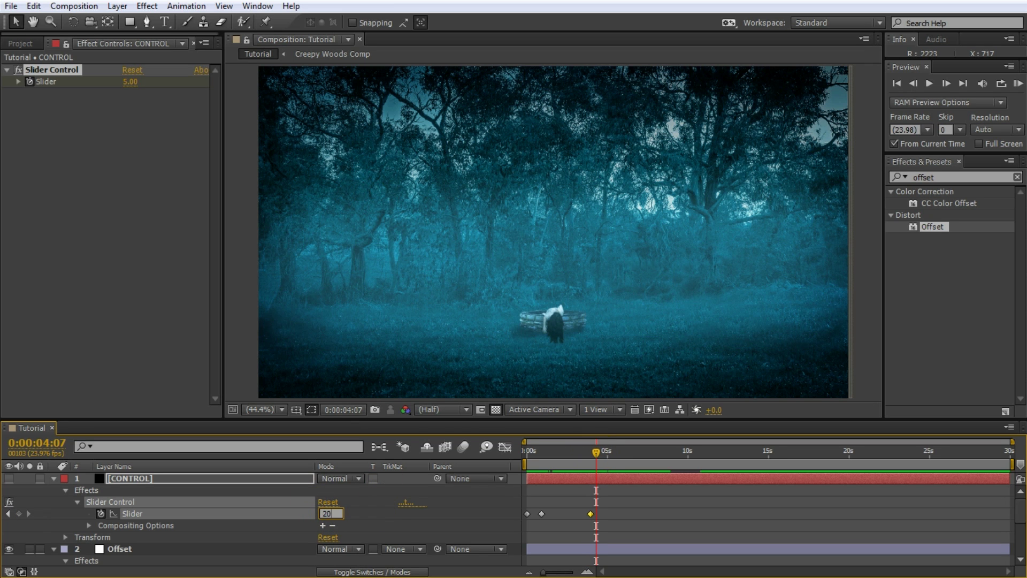
pyautogui.press('Return')
pyautogui.moveTo(595, 450); pyautogui.dragTo(603, 451)
pyautogui.click(328, 514)
pyautogui.write('10')
pyautogui.press('Return')
# Set the Slider keyframe at the start of the composition to 0 and preview the animation
pyautogui.click(615, 454)
pyautogui.moveTo(615, 455); pyautogui.dragTo(525, 454)
pyautogui.click(18, 514)
pyautogui.click(329, 515)
pyautogui.write('0')
pyautogui.press('Return')
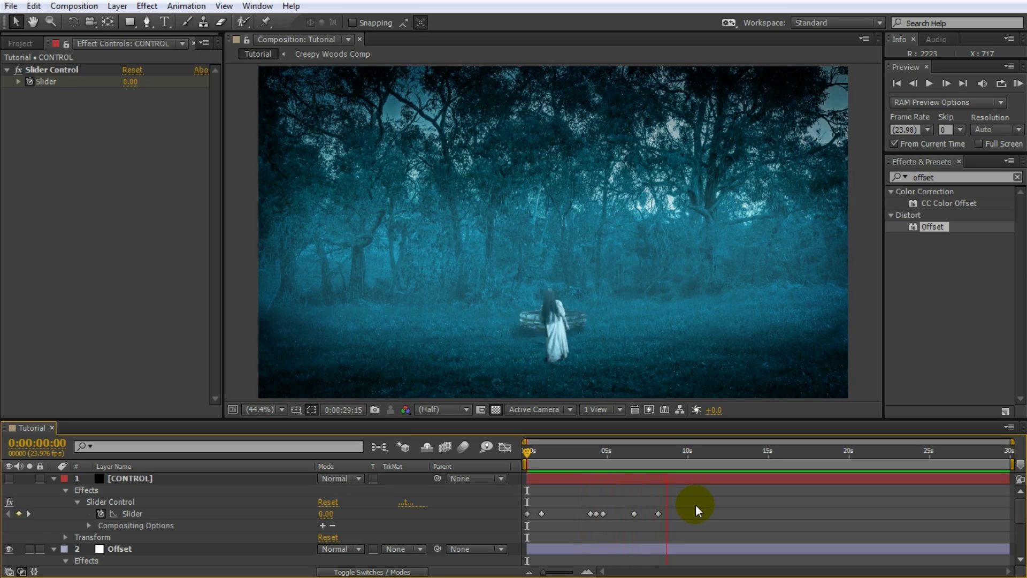
# Move to 0:00:07:12 and collapse the properties of all layers in the timeline
pyautogui.moveTo(688, 451); pyautogui.dragTo(647, 469)
pyautogui.hotkey('ctrl', 'a')
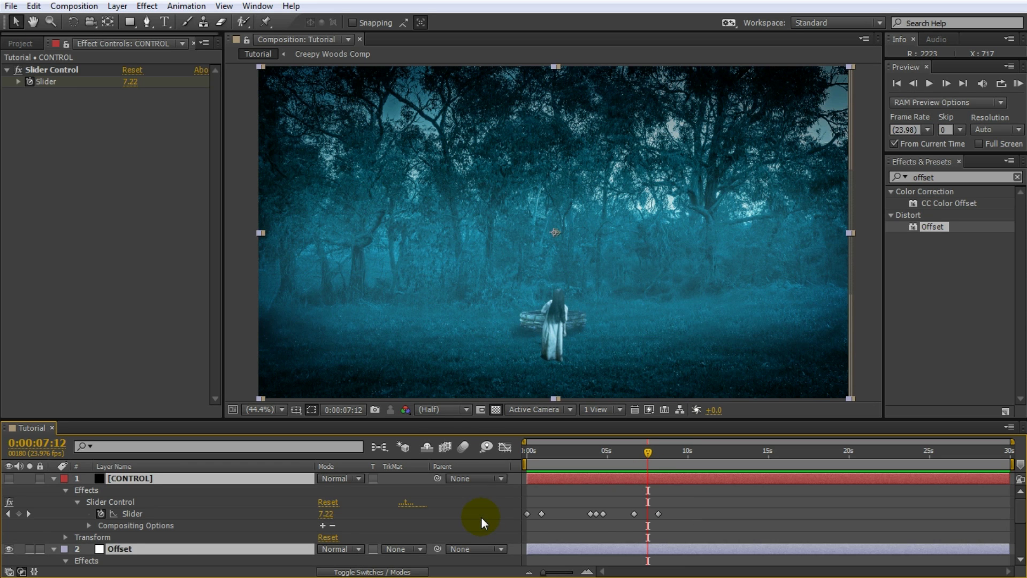
pyautogui.press('u')
pyautogui.click(54, 479)
pyautogui.click(296, 535)
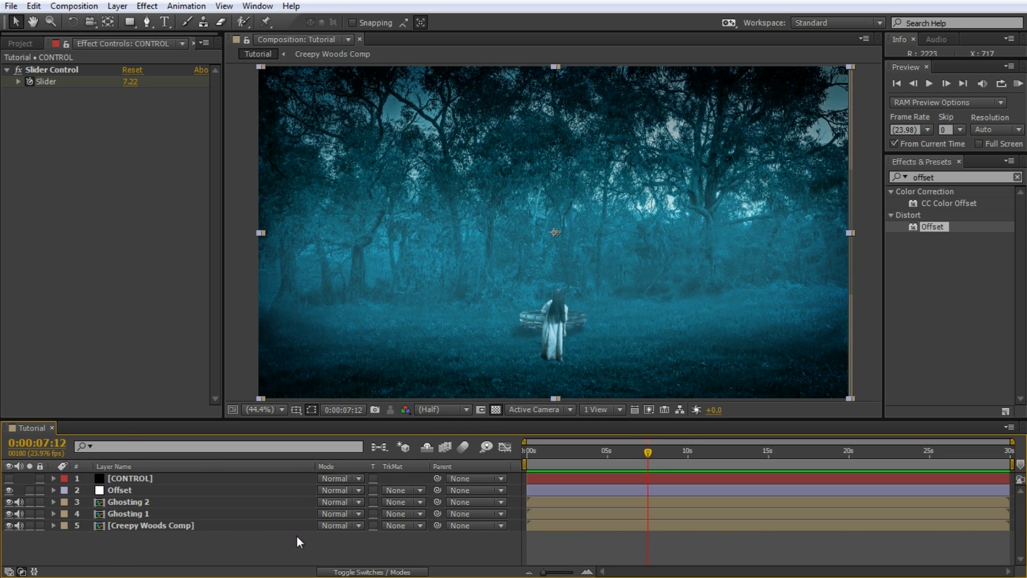
# Add a new adjustment layer on top of the stack and name it Noise
pyautogui.rightClick(328, 541)
pyautogui.moveTo(377, 429)
pyautogui.moveTo(479, 392)
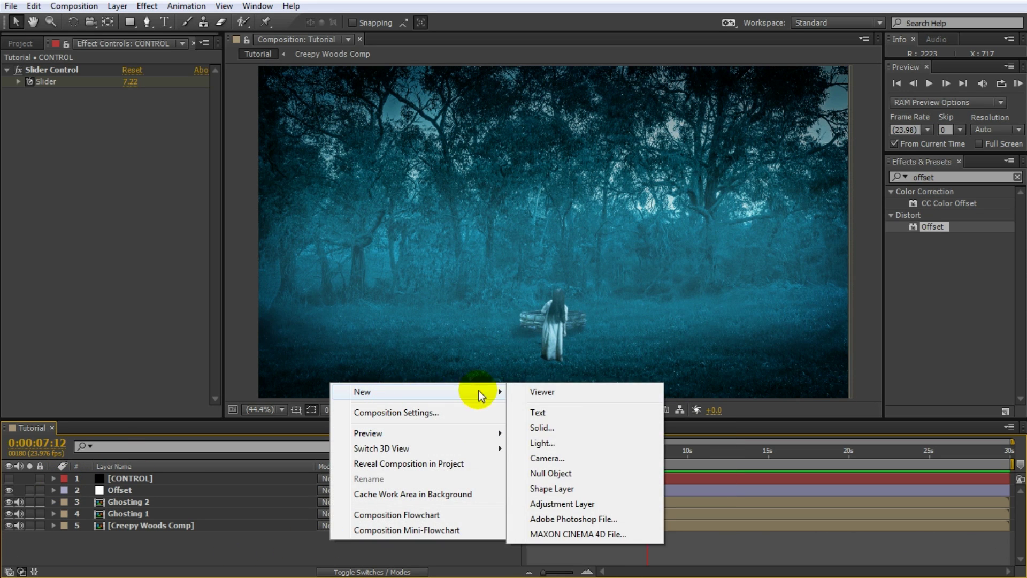
pyautogui.click(562, 501)
pyautogui.press('Return')
pyautogui.write('Noise')
pyautogui.press('Return')
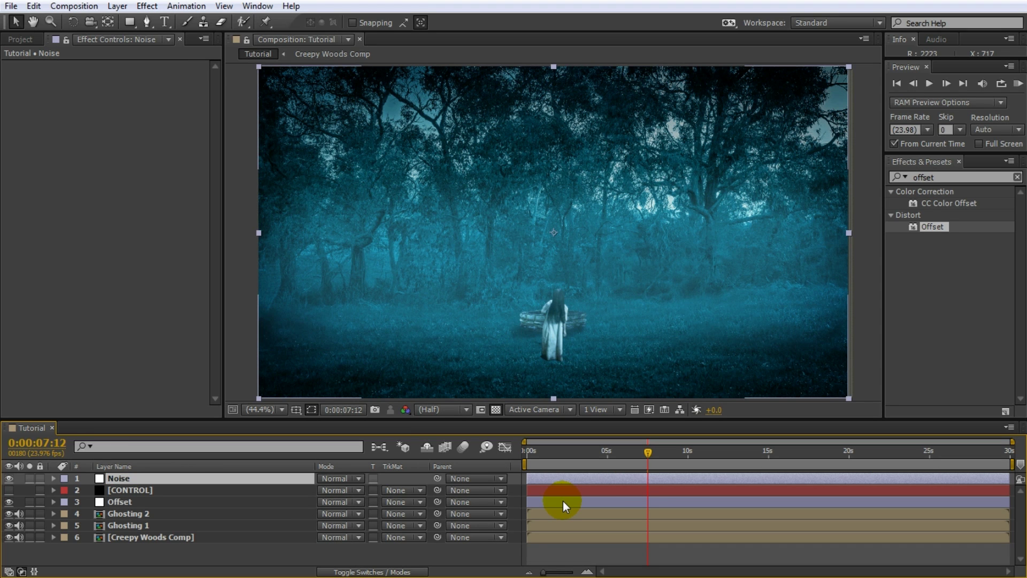
# Find the Noise effect of the Noise & Grain category and apply it to the Noise layer
pyautogui.scroll(1, 589, 346)
pyautogui.scroll(2, 589, 346)
pyautogui.moveTo(594, 342); pyautogui.dragTo(600, 161)
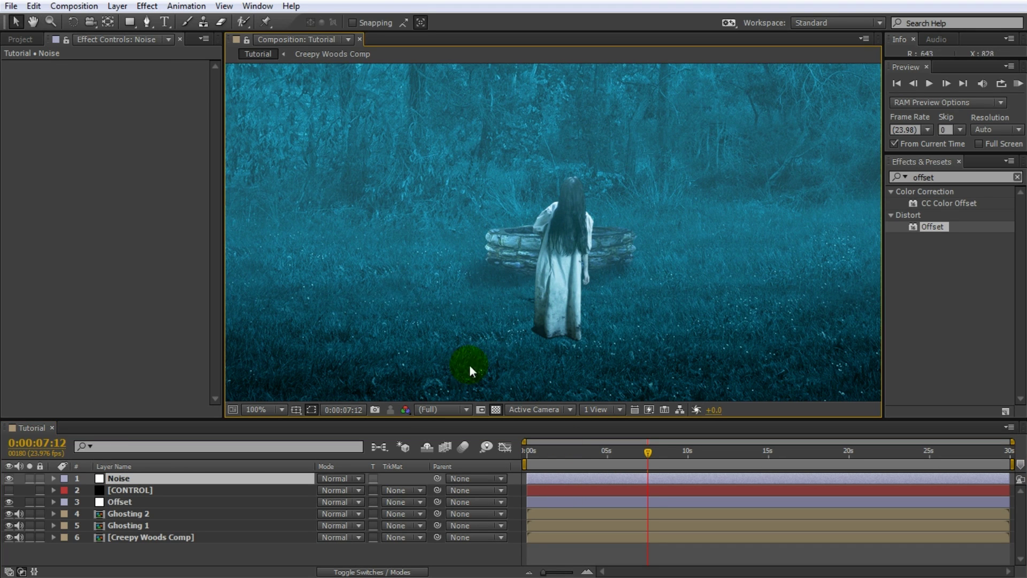
pyautogui.moveTo(948, 178); pyautogui.dragTo(875, 178)
pyautogui.write('noise')
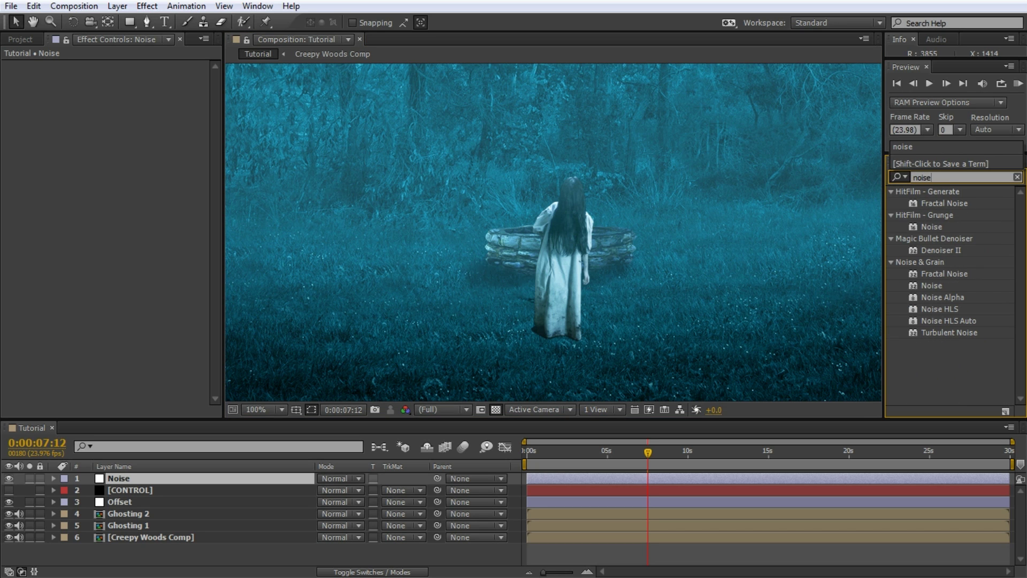
pyautogui.doubleClick(932, 286)
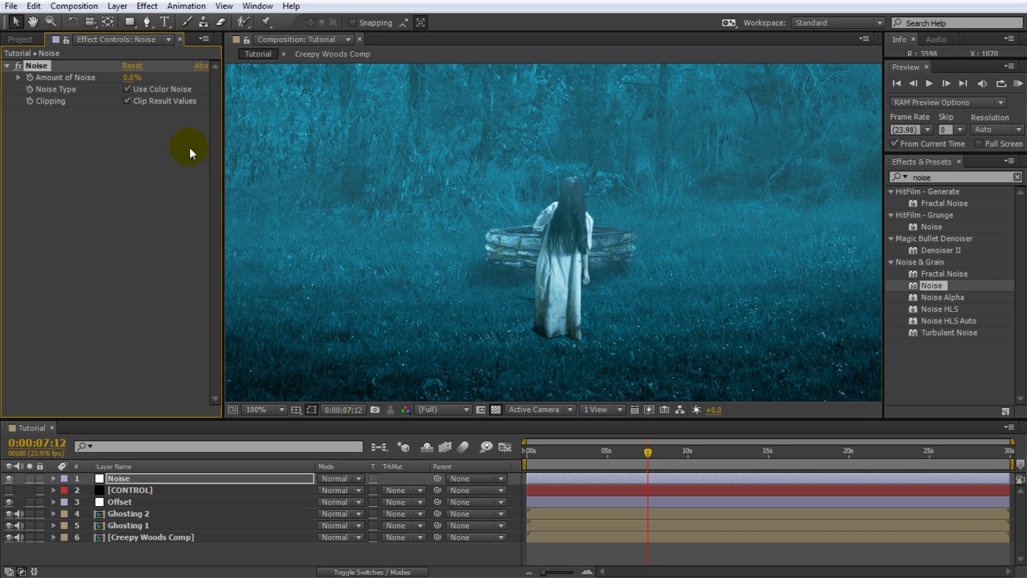
# Set Amount of Noise to 11% with Use Color Noise off, and preview the grain from around six seconds
pyautogui.moveTo(126, 79); pyautogui.dragTo(140, 83)
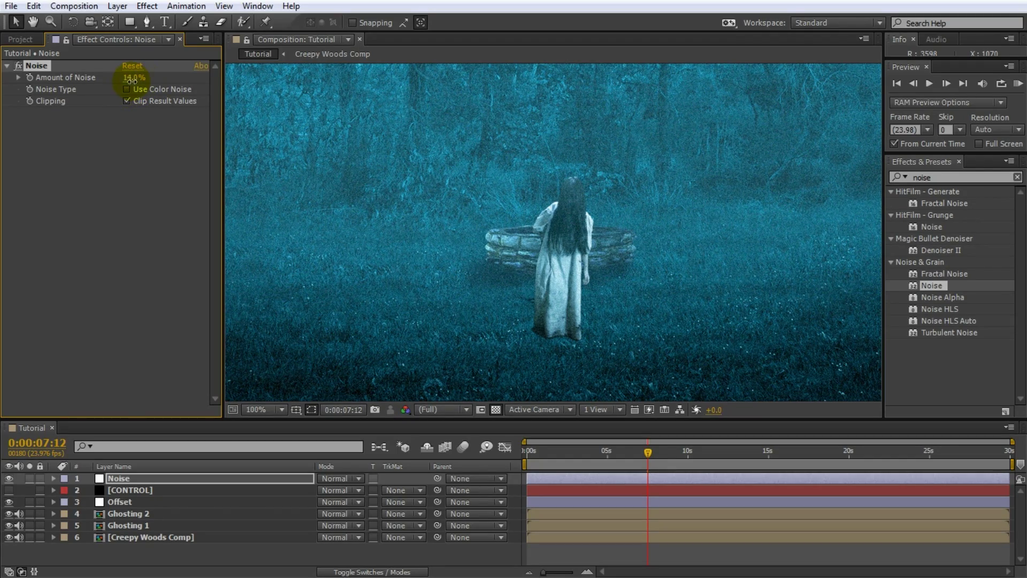
pyautogui.click(631, 449)
pyautogui.moveTo(632, 449); pyautogui.dragTo(621, 451)
pyautogui.press('KP_0')
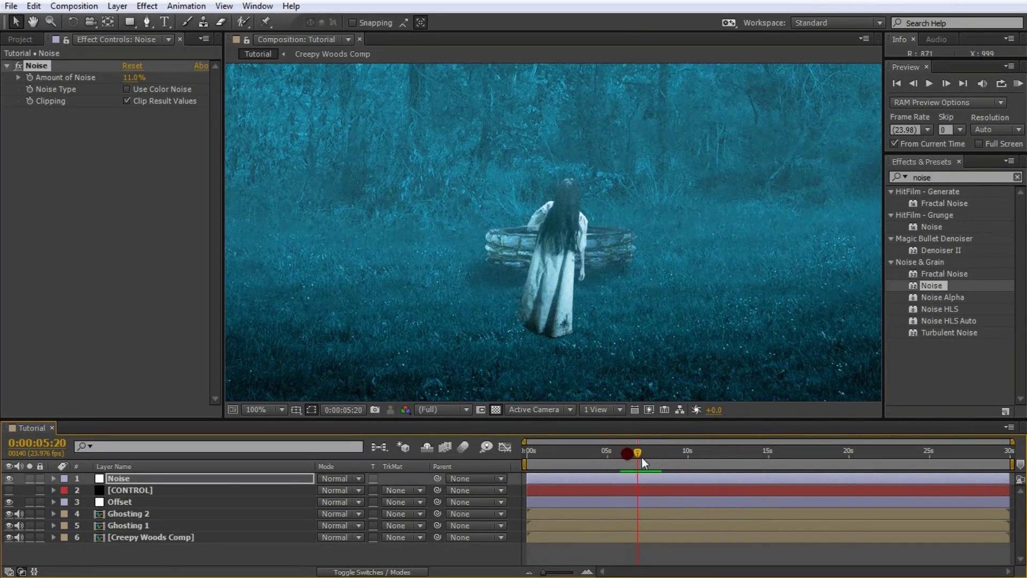
# Reveal the CONTROL layer's Slider keyframes and set the Slider to 5 at 0:00:06:16
pyautogui.click(172, 491)
pyautogui.press('u')
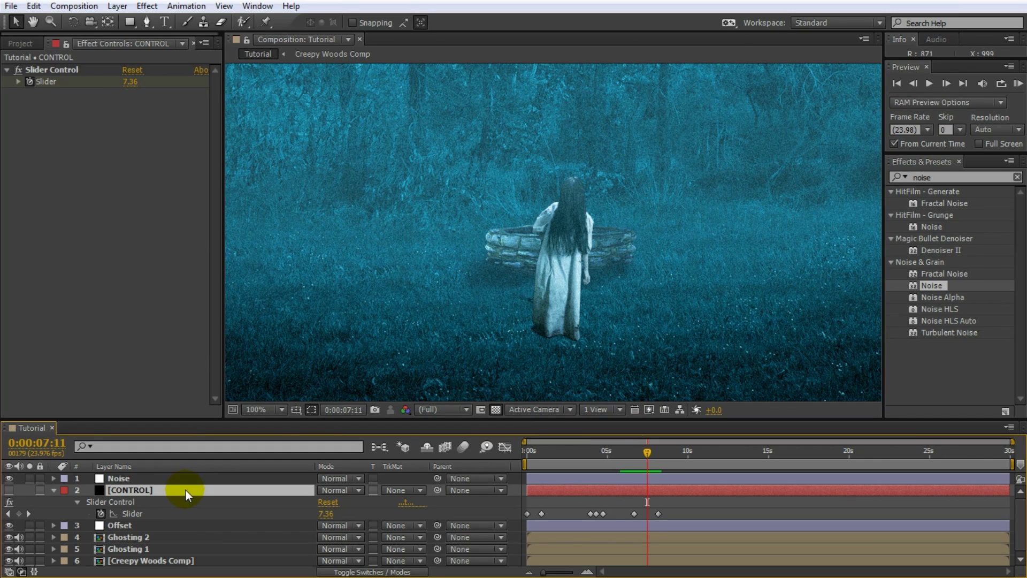
pyautogui.moveTo(651, 451); pyautogui.dragTo(634, 457)
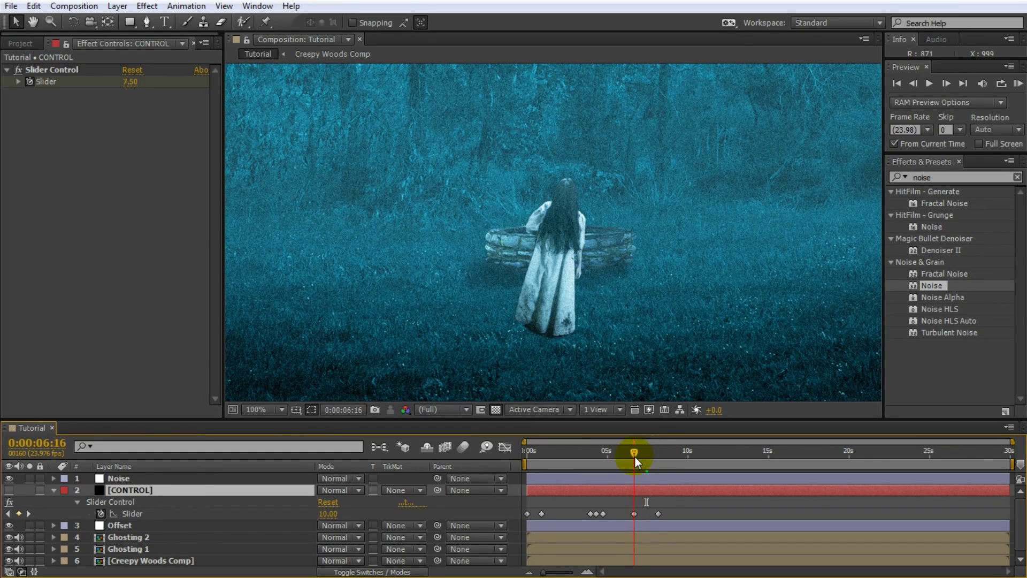
pyautogui.click(376, 513)
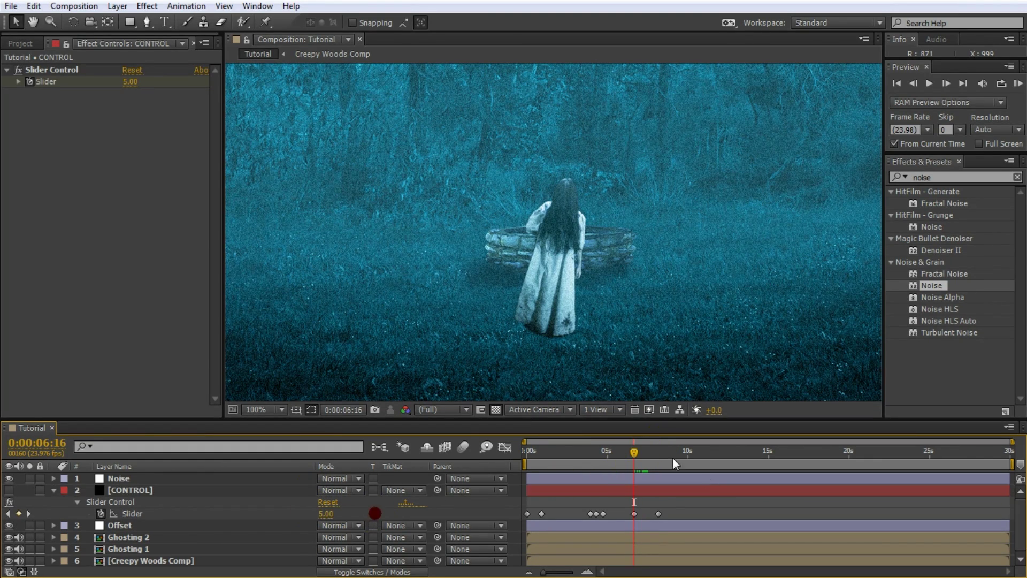
pyautogui.moveTo(634, 455)
pyautogui.mouseDown()
pyautogui.moveTo(648, 456)
pyautogui.moveTo(636, 457)
pyautogui.mouseUp()
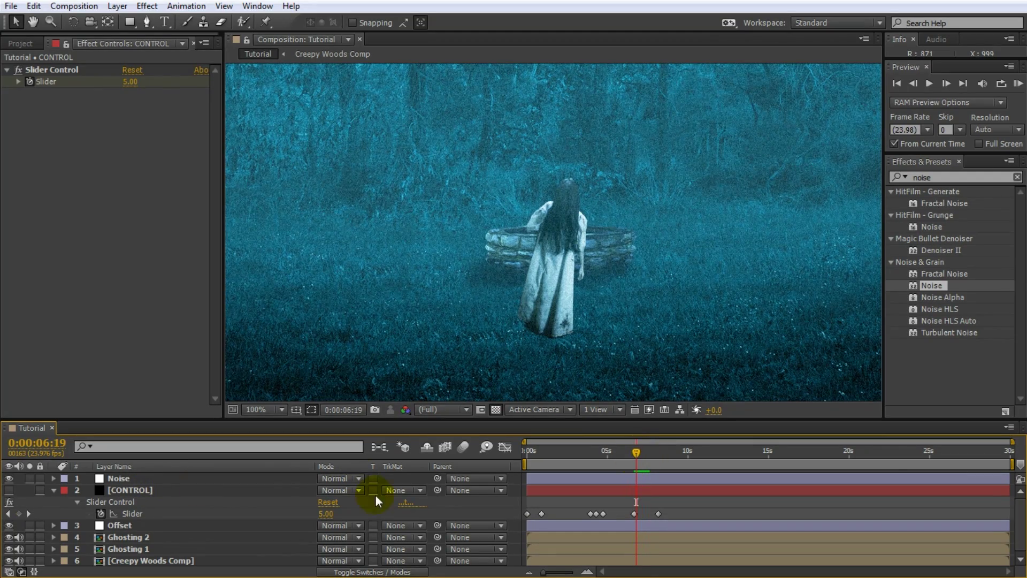
# Create a black 1920 x 1080 solid named Interlacing in the Tutorial composition
pyautogui.hotkey('shift', '/')
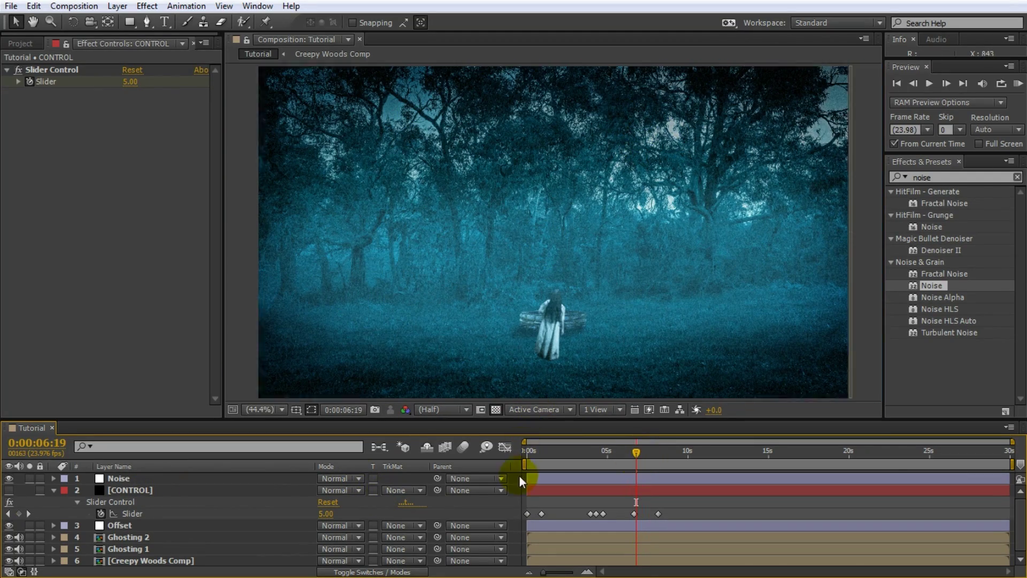
pyautogui.rightClick(509, 503)
pyautogui.moveTo(615, 355)
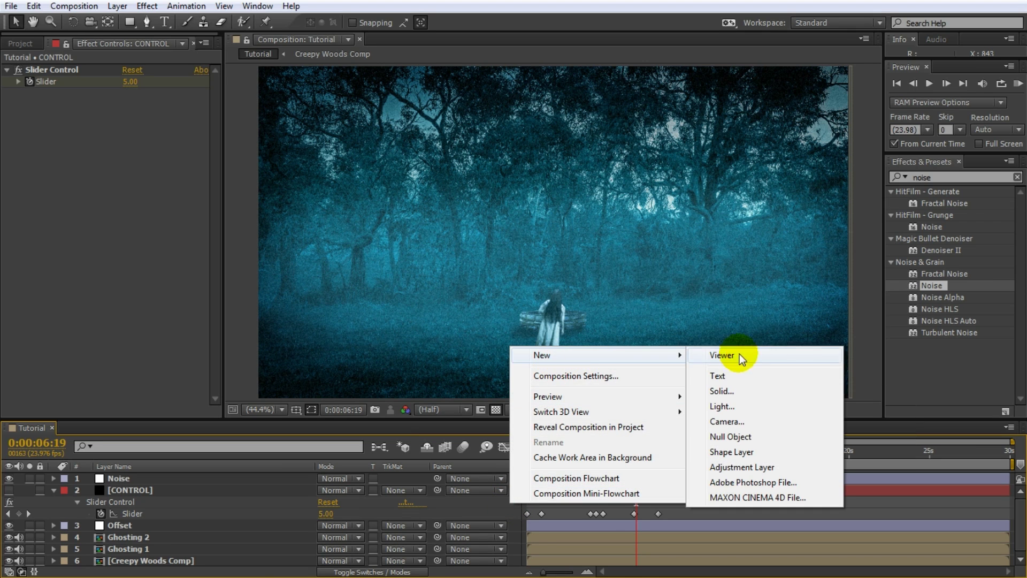
pyautogui.click(786, 392)
pyautogui.write('Interlacing')
pyautogui.press('Return')
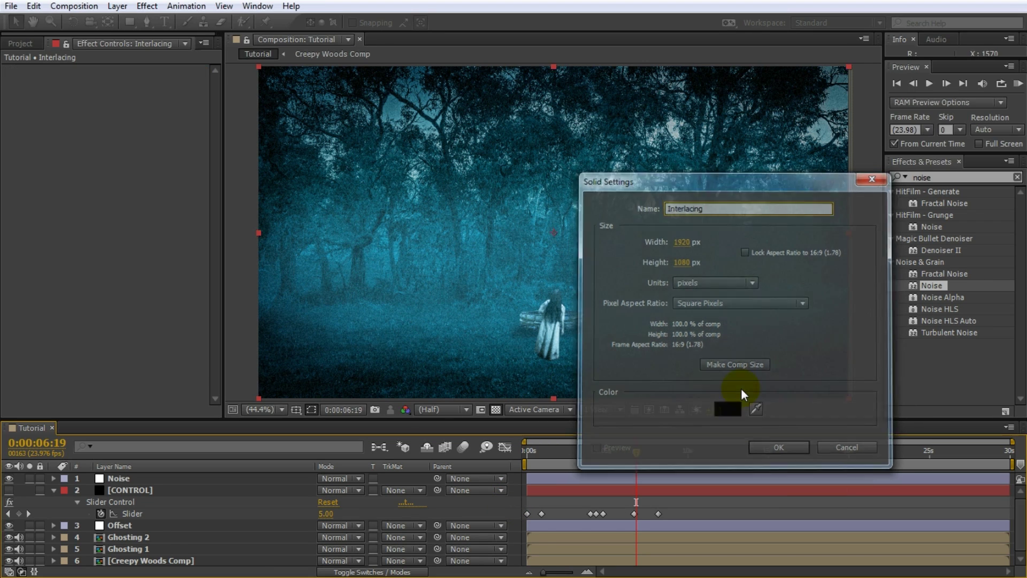
# Search the effects for turbulent and apply Turbulent Noise to the Interlacing layer
pyautogui.moveTo(948, 178); pyautogui.dragTo(865, 181)
pyautogui.write('turbule')
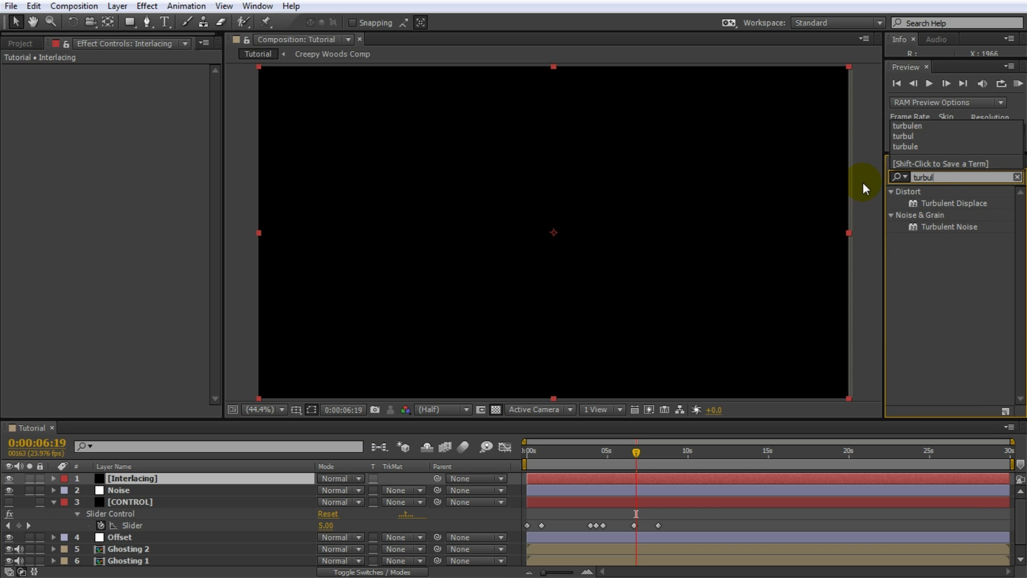
pyautogui.doubleClick(929, 226)
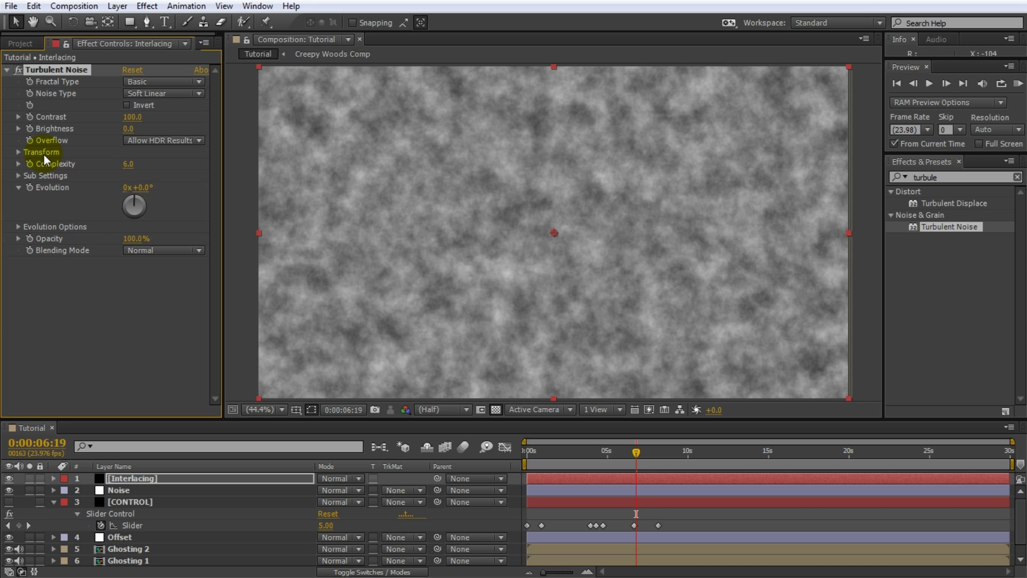
# Turn off Uniform Scaling in Turbulent Noise and set Scale Width to 10000 and Scale Height to 1
pyautogui.click(20, 154)
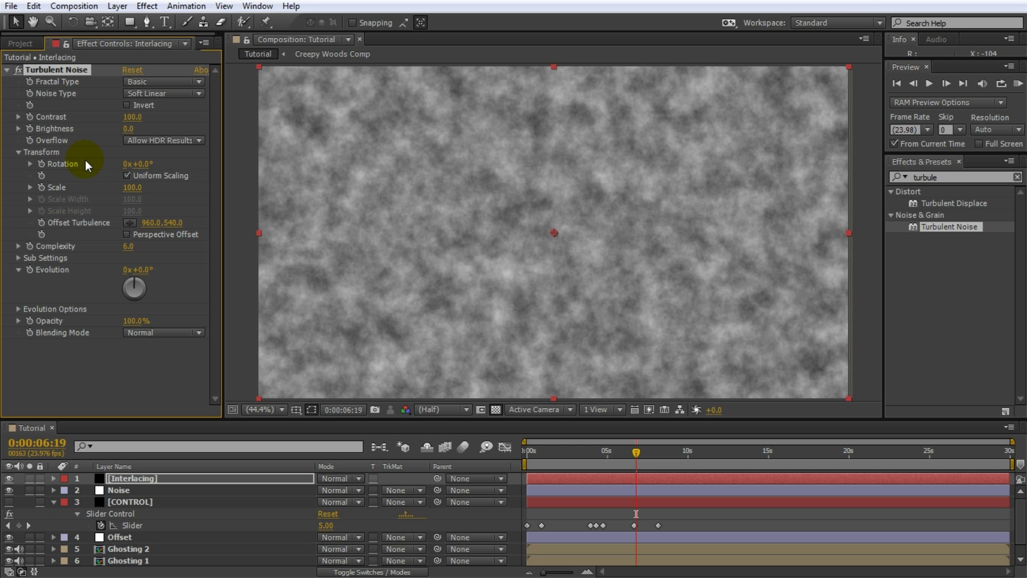
pyautogui.click(29, 187)
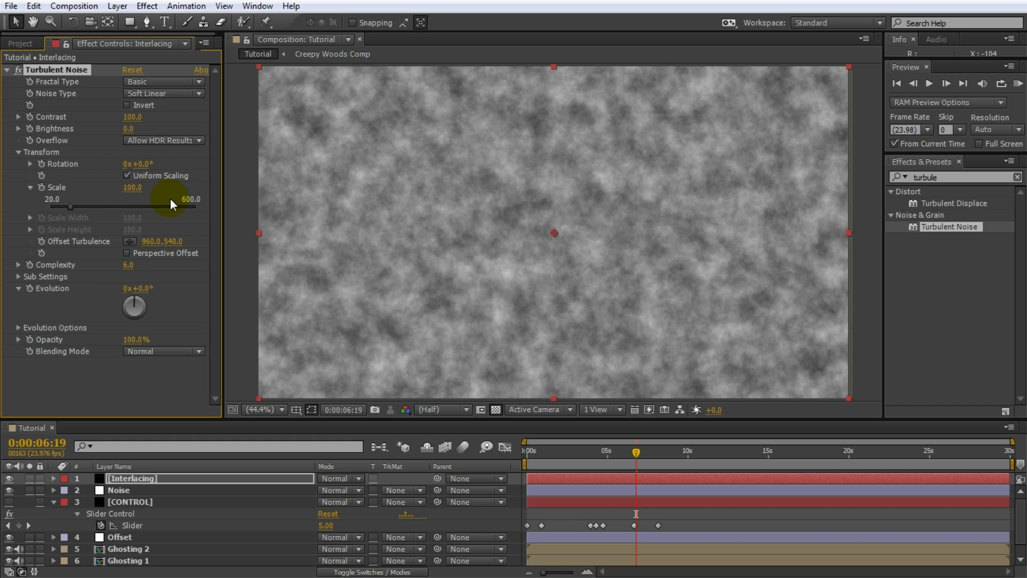
pyautogui.click(126, 176)
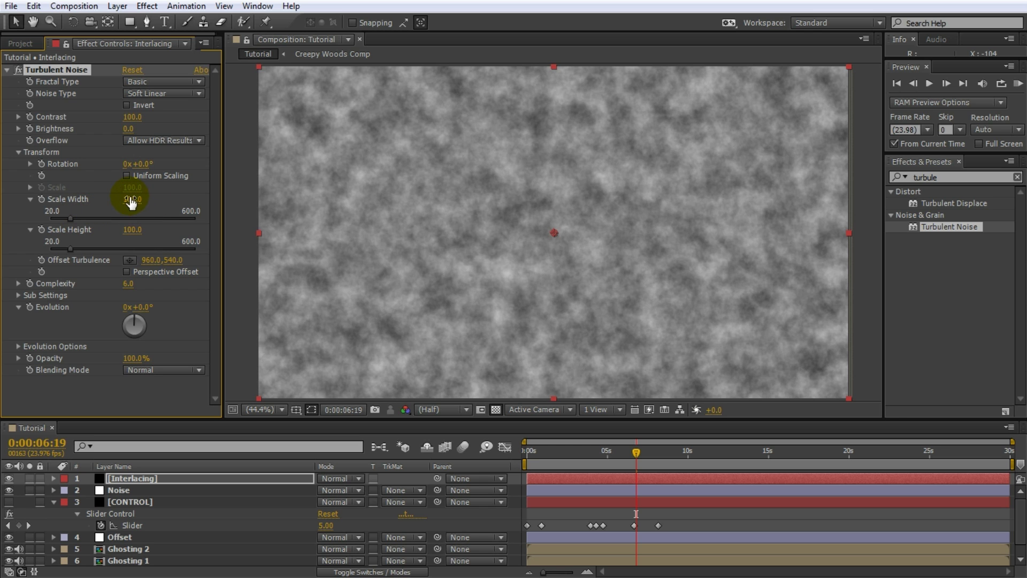
pyautogui.moveTo(132, 199)
pyautogui.mouseDown()
pyautogui.moveTo(787, 187)
pyautogui.moveTo(474, 255)
pyautogui.moveTo(69, 236)
pyautogui.mouseUp()
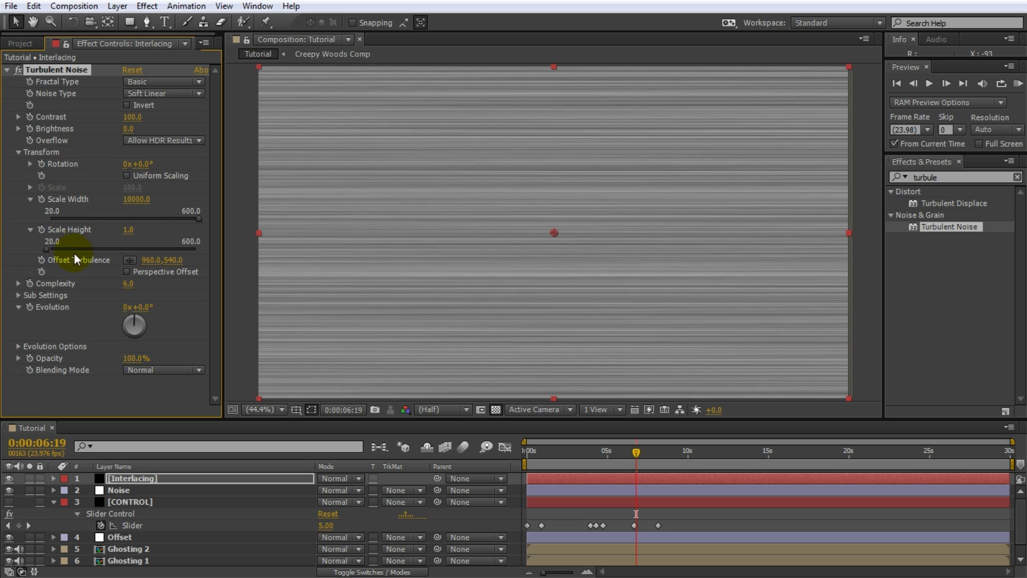
# Give Turbulent Noise's Offset Turbulence the expression [0, time * 100] and check the line movement up to 0:00:08:05
pyautogui.moveTo(634, 451)
pyautogui.mouseDown()
pyautogui.moveTo(564, 457)
pyautogui.moveTo(705, 447)
pyautogui.moveTo(645, 451)
pyautogui.mouseUp()
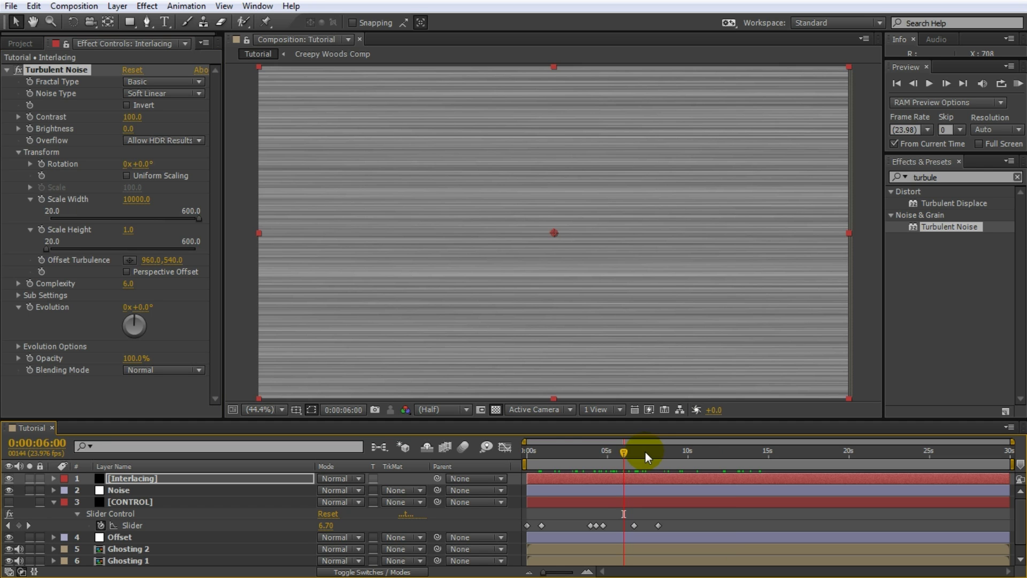
pyautogui.moveTo(144, 312); pyautogui.dragTo(179, 302)
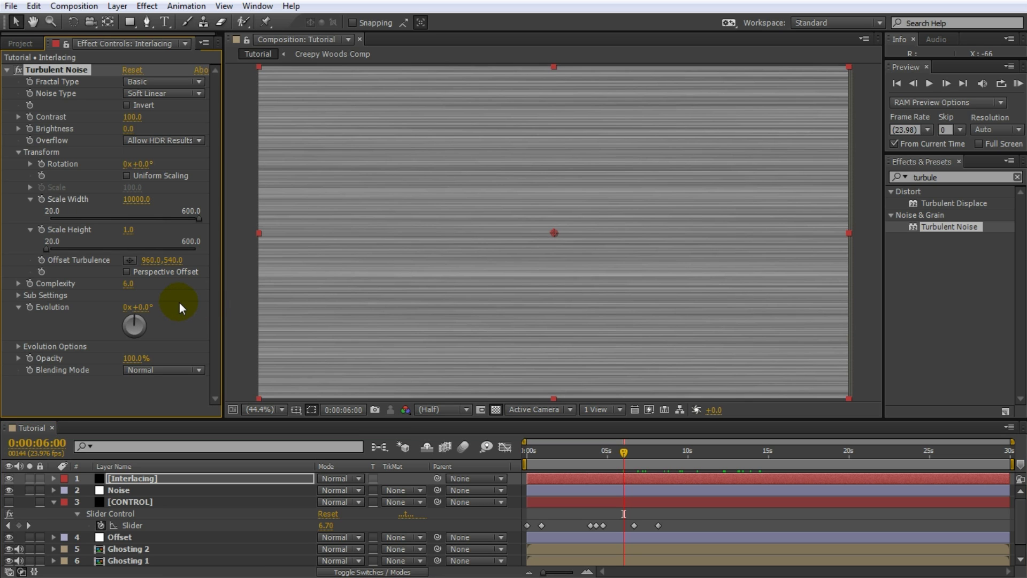
pyautogui.moveTo(175, 261); pyautogui.dragTo(42, 259)
pyautogui.keyDown('alt'); pyautogui.click(42, 260); pyautogui.keyUp('alt')
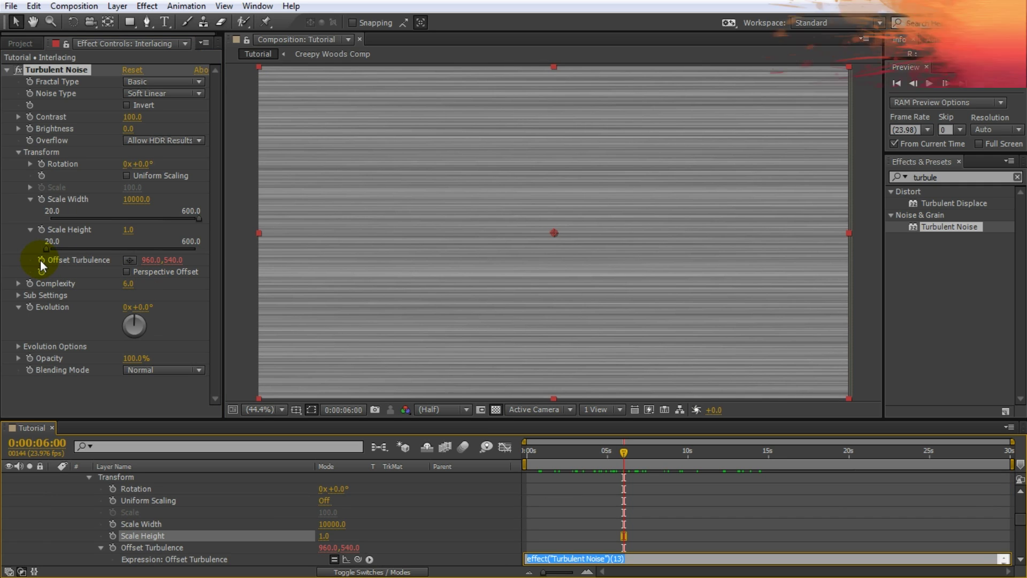
pyautogui.write('[0, t')
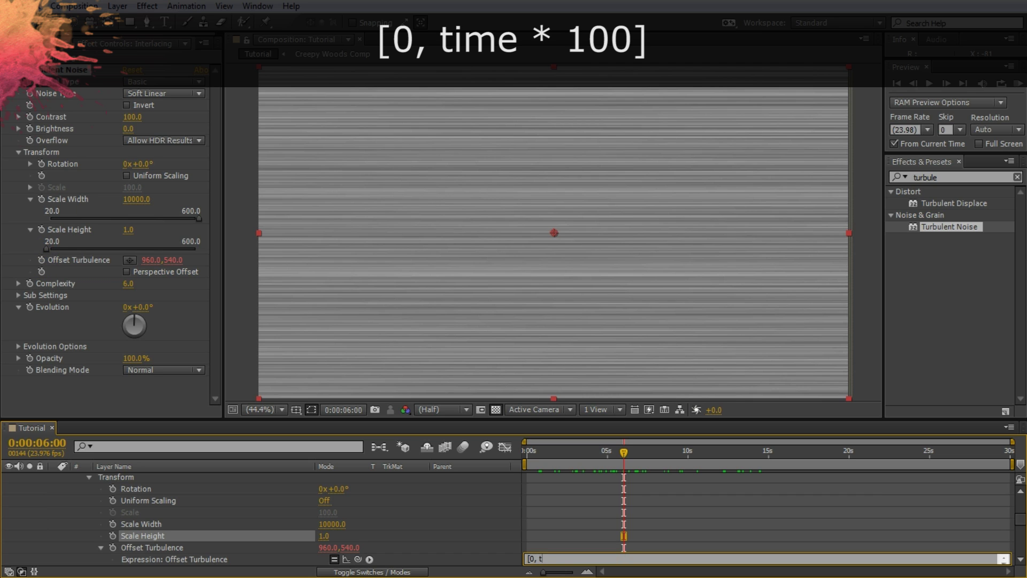
pyautogui.write('ime * 100]')
pyautogui.click(557, 516)
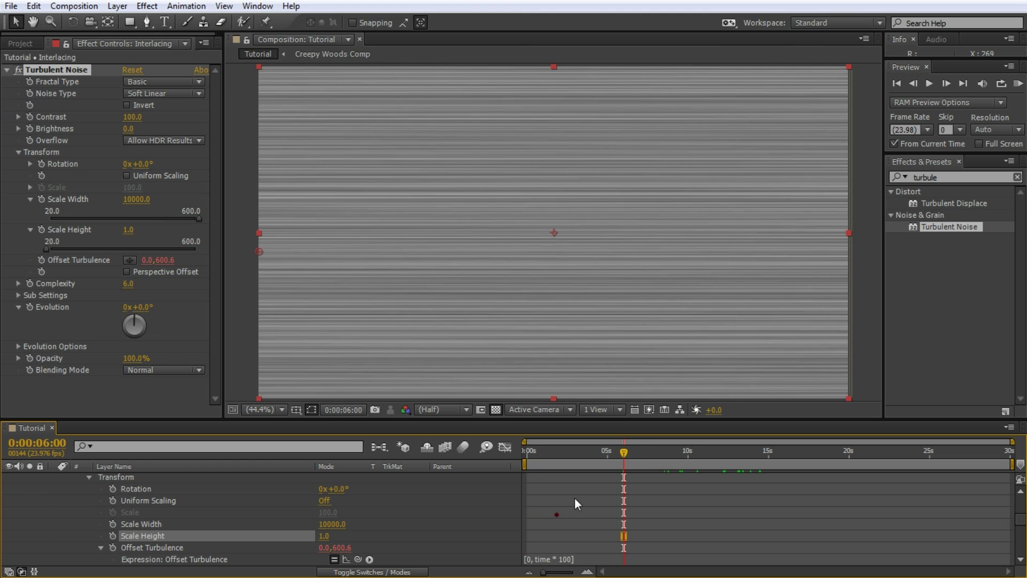
pyautogui.moveTo(624, 451); pyautogui.dragTo(659, 452)
# Set the Interlacing layer's blending mode to Classic Color Burn
pyautogui.scroll(3, 448, 511)
pyautogui.click(233, 478)
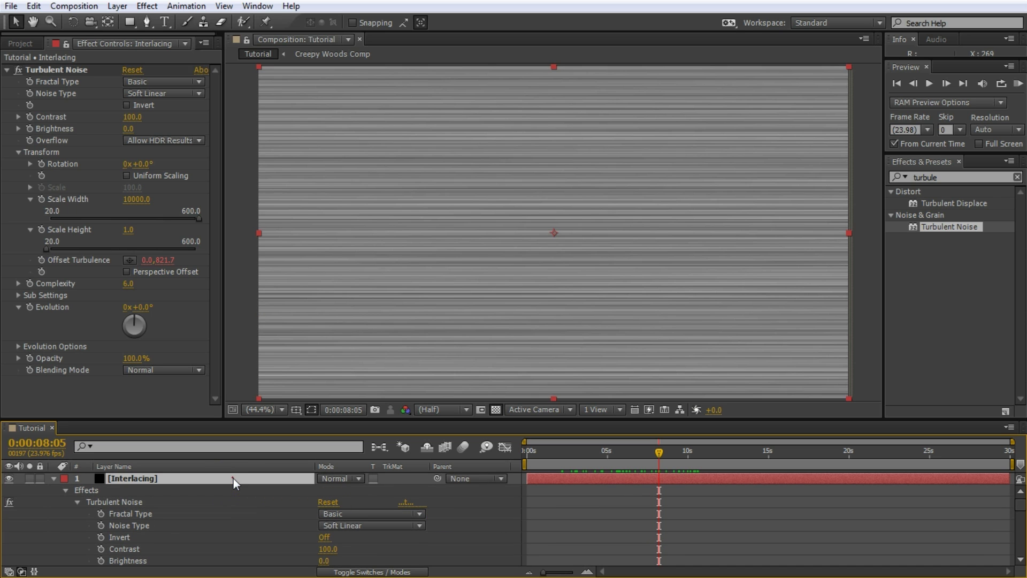
pyautogui.click(335, 476)
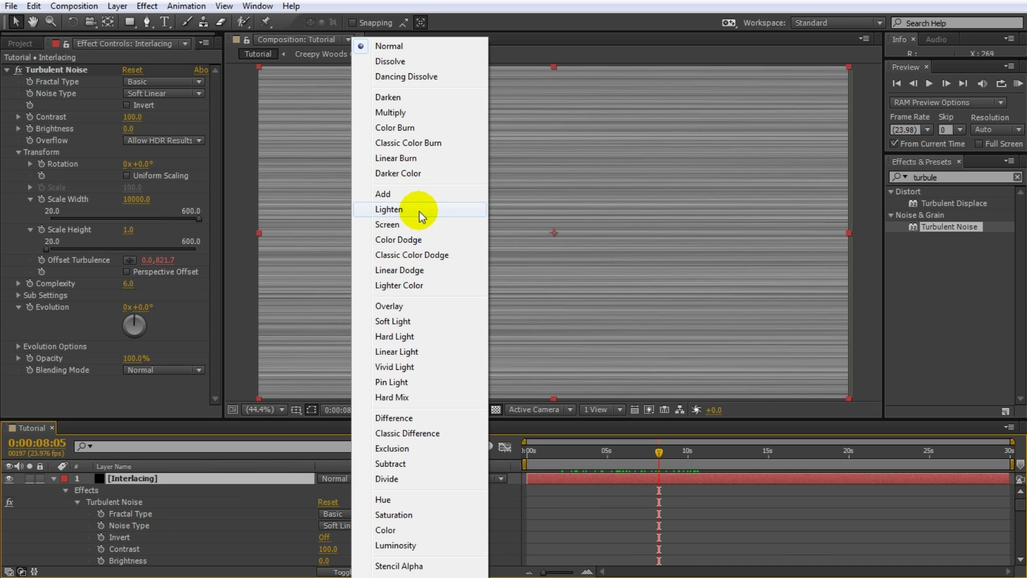
pyautogui.click(422, 143)
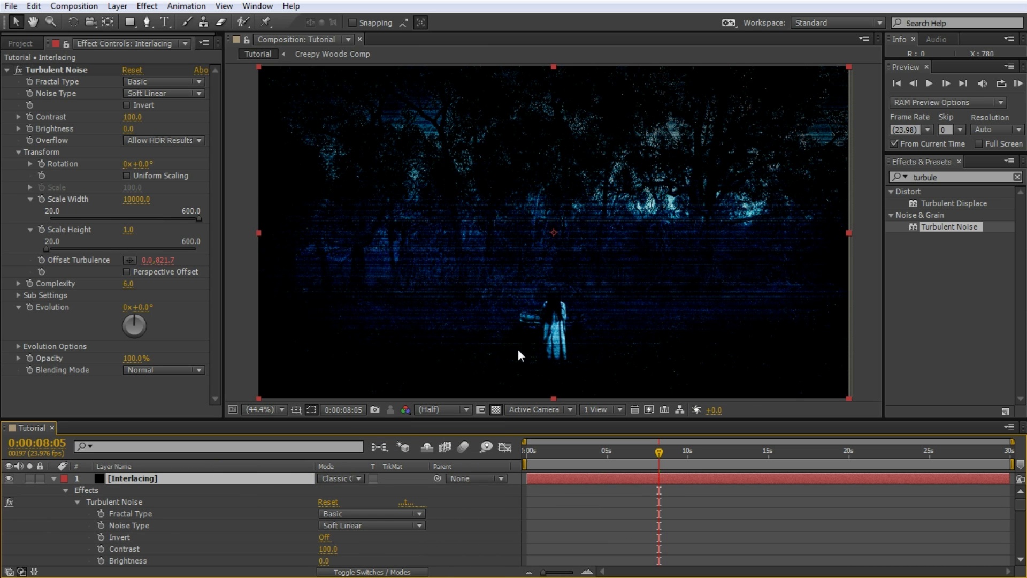
# Lower the Interlacing layer's opacity to 16% and toggle its visibility to compare the image with and without the lines
pyautogui.moveTo(553, 424); pyautogui.dragTo(553, 447)
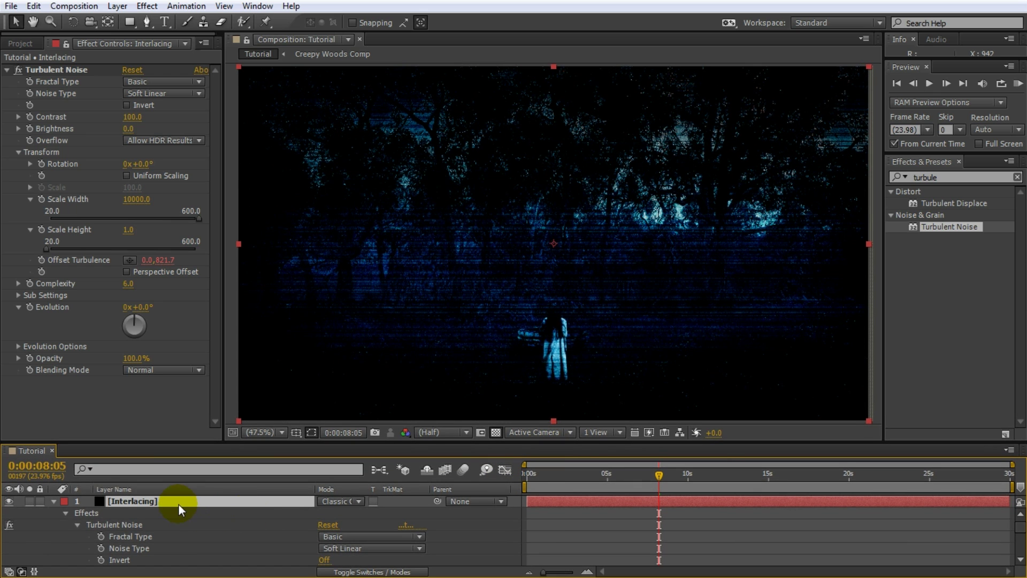
pyautogui.press('t')
pyautogui.moveTo(325, 513); pyautogui.dragTo(269, 517)
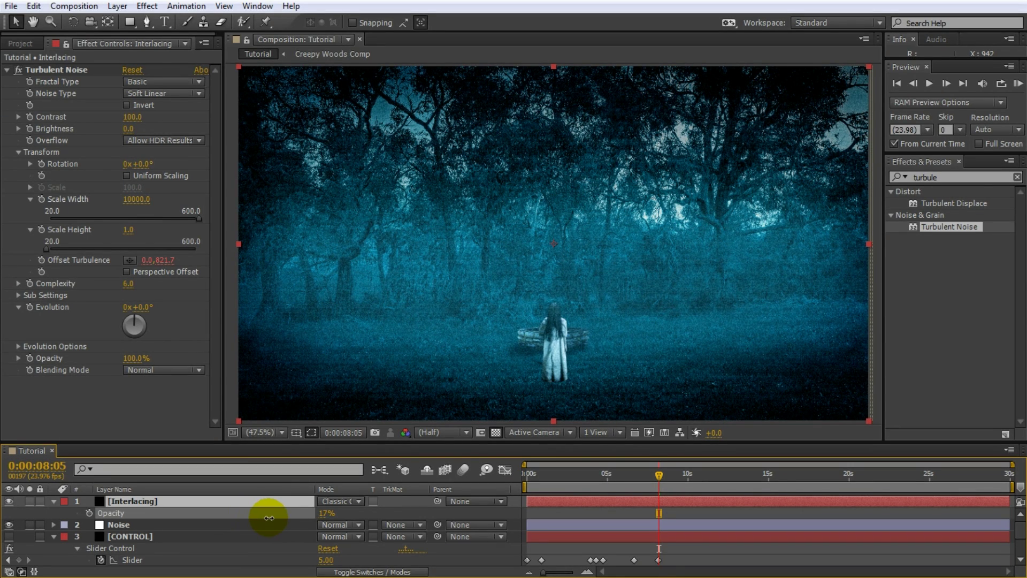
pyautogui.press('Return')
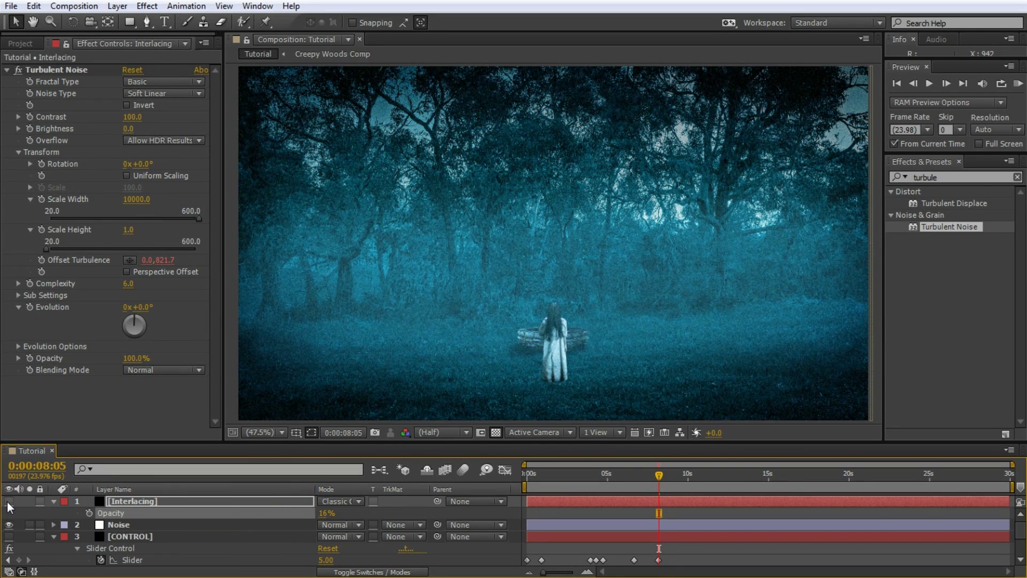
pyautogui.click(7, 500)
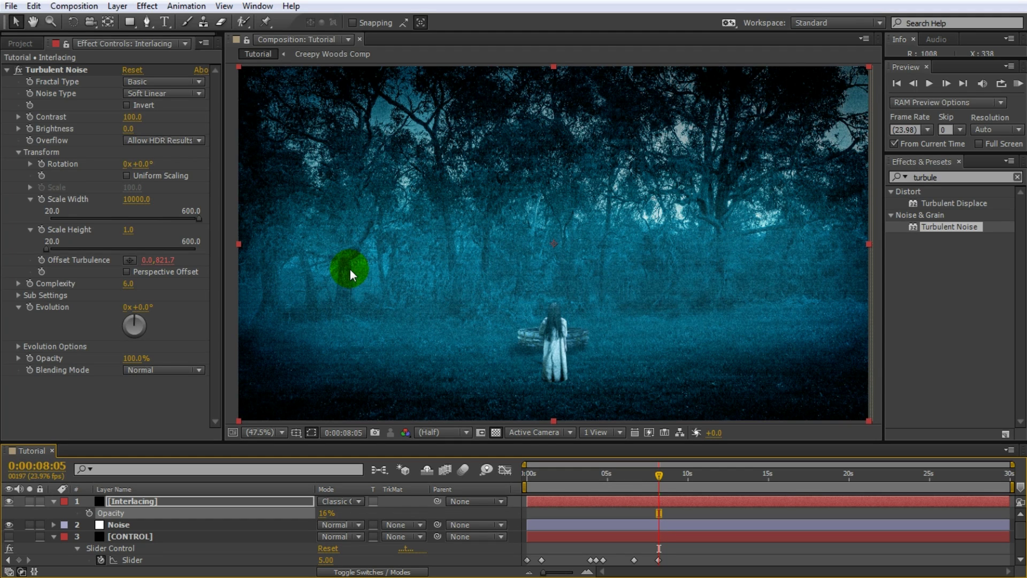
# Set the Turbulent Noise contrast to 1052 and reduce the Interlacing layer's opacity to 10%
pyautogui.moveTo(132, 116); pyautogui.dragTo(651, 116)
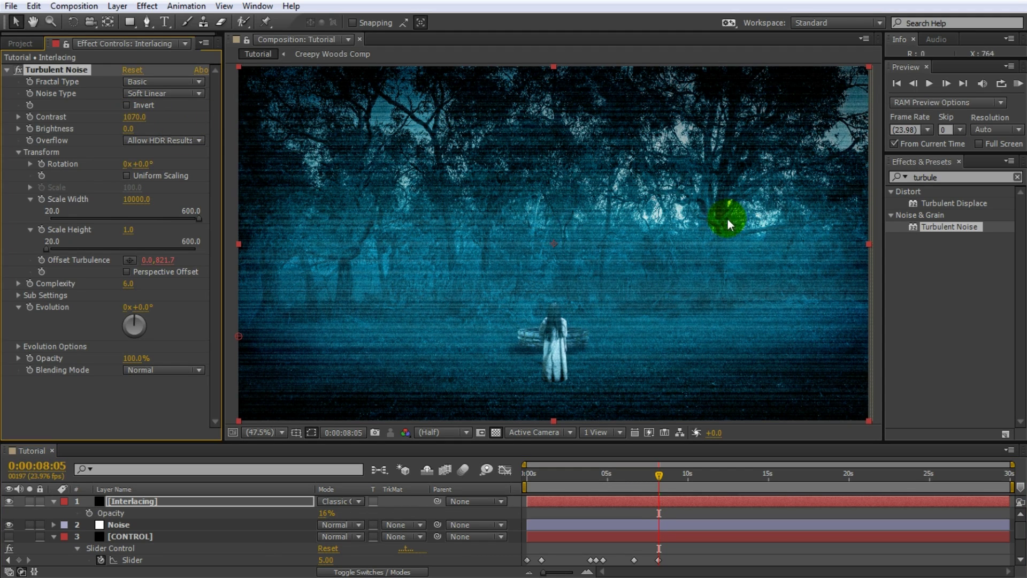
pyautogui.moveTo(140, 119)
pyautogui.mouseDown()
pyautogui.moveTo(109, 121)
pyautogui.moveTo(130, 120)
pyautogui.mouseUp()
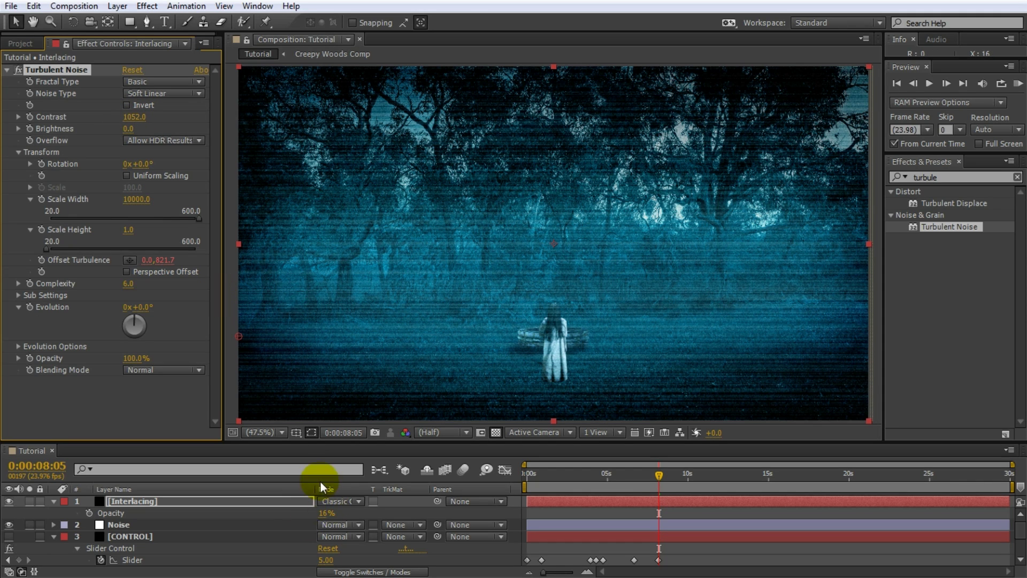
pyautogui.moveTo(324, 514); pyautogui.dragTo(324, 518)
# Play back the interlacing lines close up around the well while the woman climbs out, up to about 0:00:05:01
pyautogui.moveTo(659, 475); pyautogui.dragTo(568, 477)
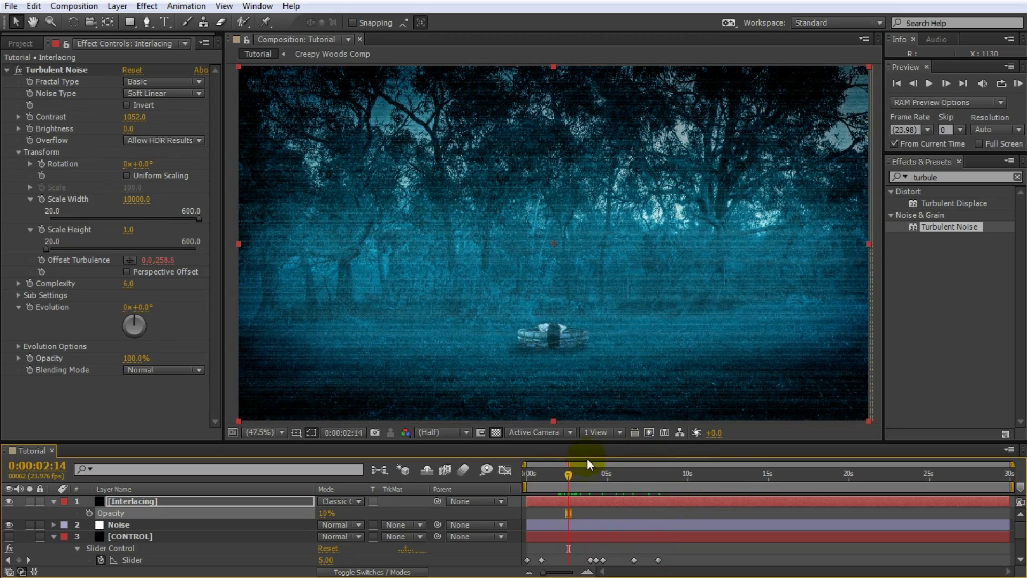
pyautogui.moveTo(586, 441); pyautogui.dragTo(587, 455)
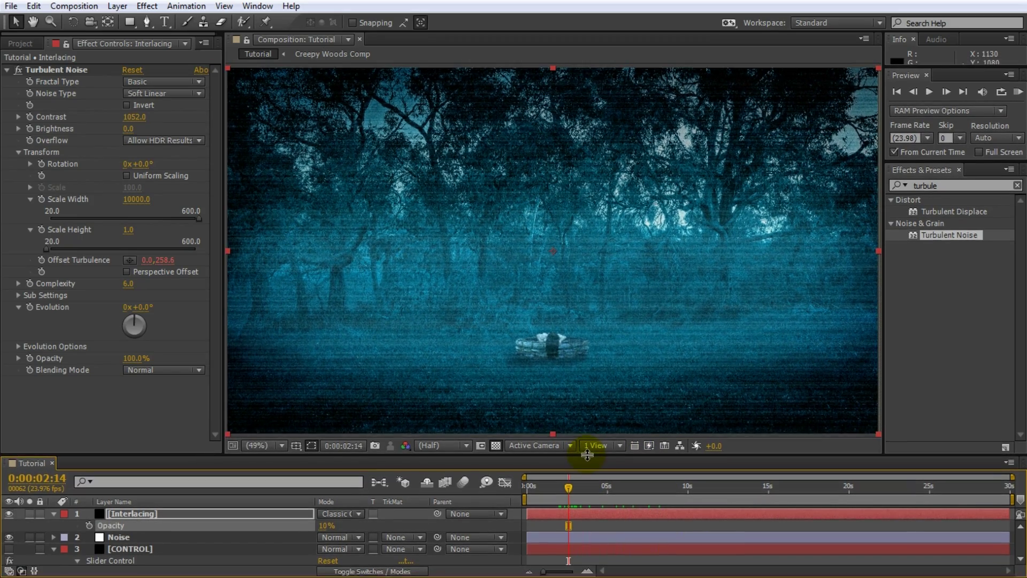
pyautogui.scroll(2, 570, 363)
pyautogui.moveTo(574, 366); pyautogui.dragTo(580, 221)
pyautogui.click(557, 489)
pyautogui.press('space')
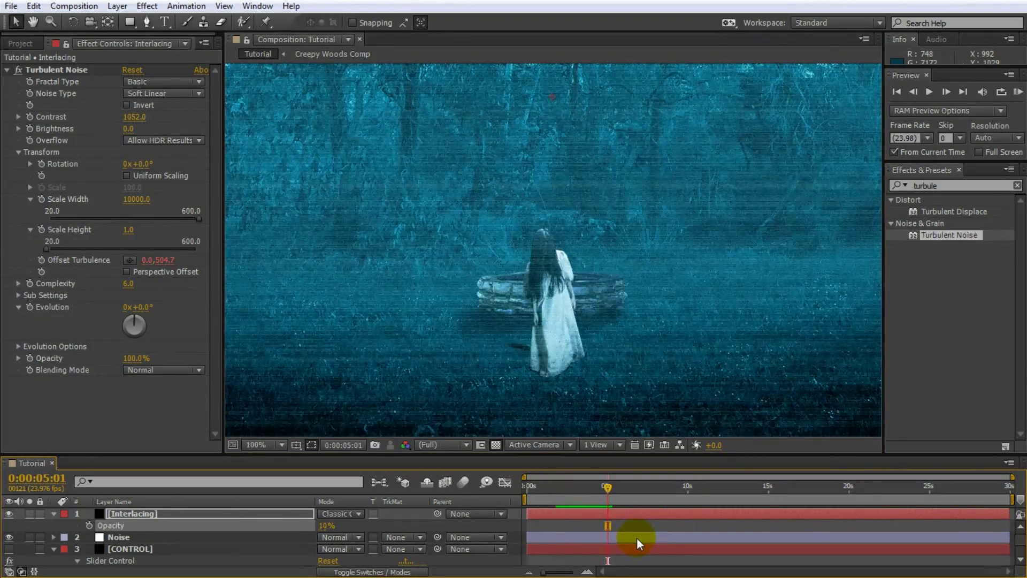
pyautogui.moveTo(607, 487); pyautogui.dragTo(562, 499)
pyautogui.hotkey('shift', '/')
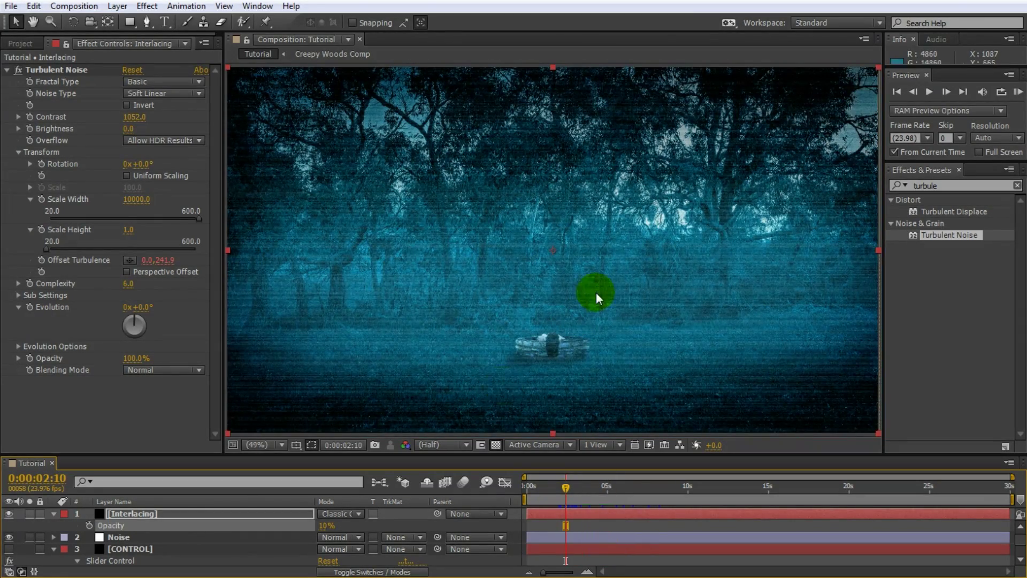
# Add an adjustment layer above Interlacing and name it Colour Grading
pyautogui.rightClick(510, 531)
pyautogui.moveTo(564, 379)
pyautogui.click(746, 491)
pyautogui.press('Return')
pyautogui.write('Colour Grading')
pyautogui.press('Return')
# Search the effects for curves and apply Curves to the Colour Grading layer
pyautogui.doubleClick(925, 186)
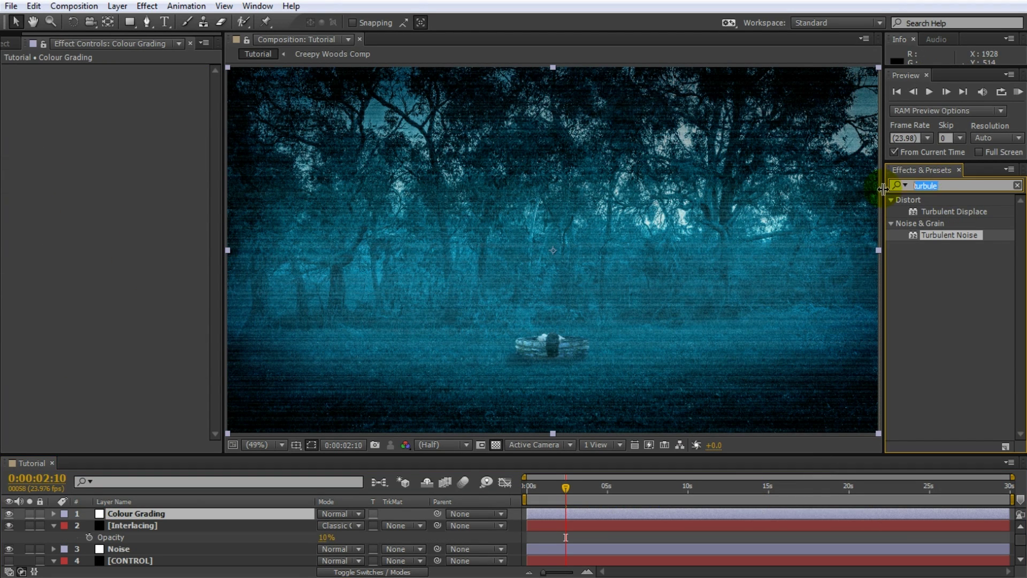
pyautogui.write('curves')
pyautogui.click(932, 248)
pyautogui.doubleClick(932, 249)
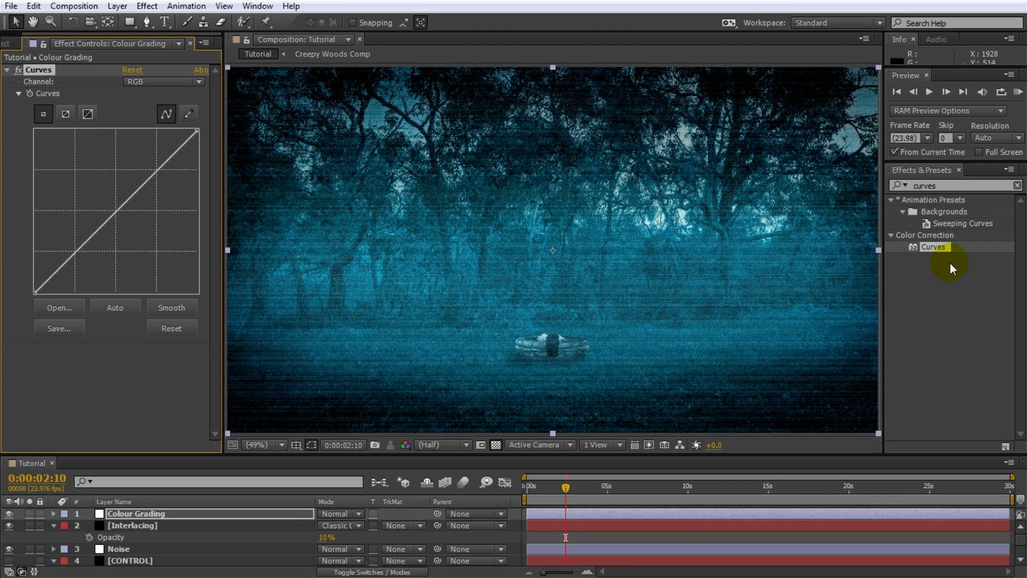
# Raise the RGB curve's highlights, add a shadow point in its lower quarter, and lift the Green channel's midpoint slightly
pyautogui.moveTo(143, 185); pyautogui.dragTo(130, 183)
pyautogui.moveTo(70, 256); pyautogui.dragTo(73, 261)
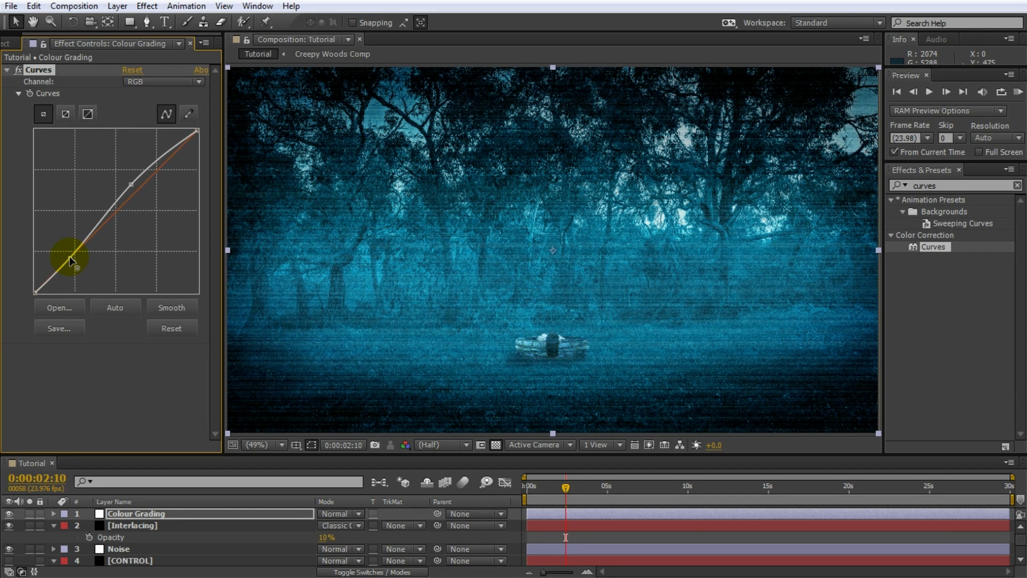
pyautogui.click(159, 82)
pyautogui.click(156, 121)
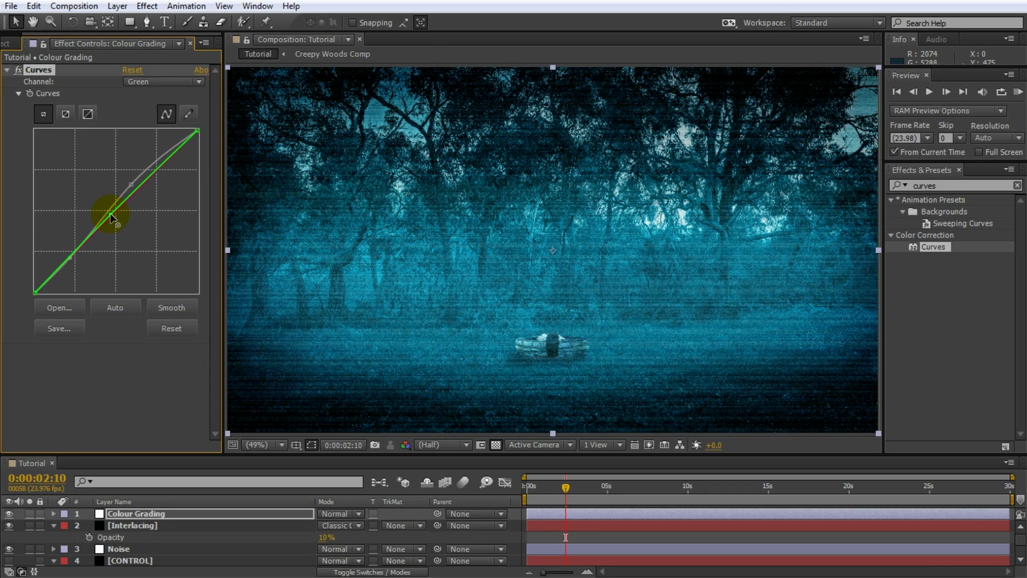
# Deepen the RGB curve into a stronger S-shape by lowering the shadow point and adjusting the highlight point, and preview from 0:00:00:00
pyautogui.moveTo(602, 456); pyautogui.dragTo(602, 490)
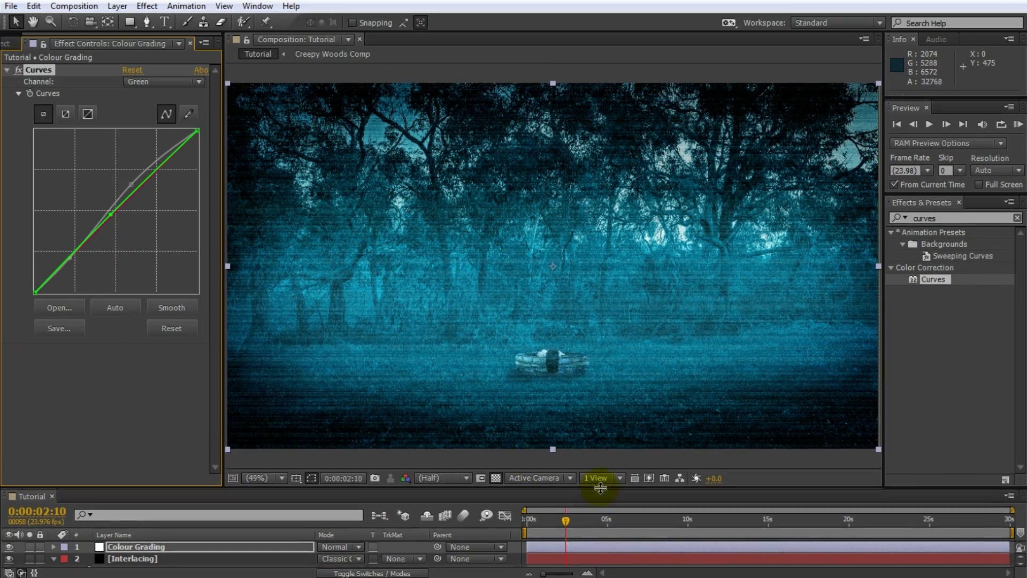
pyautogui.moveTo(222, 321); pyautogui.dragTo(196, 321)
pyautogui.moveTo(565, 522); pyautogui.dragTo(508, 523)
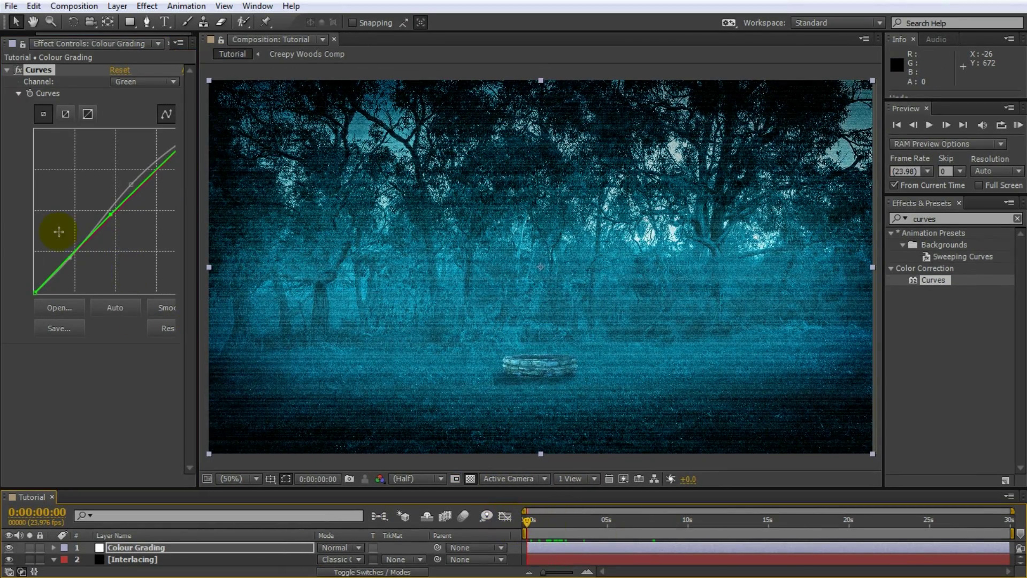
pyautogui.moveTo(133, 188); pyautogui.dragTo(127, 185)
pyautogui.moveTo(70, 262); pyautogui.dragTo(74, 265)
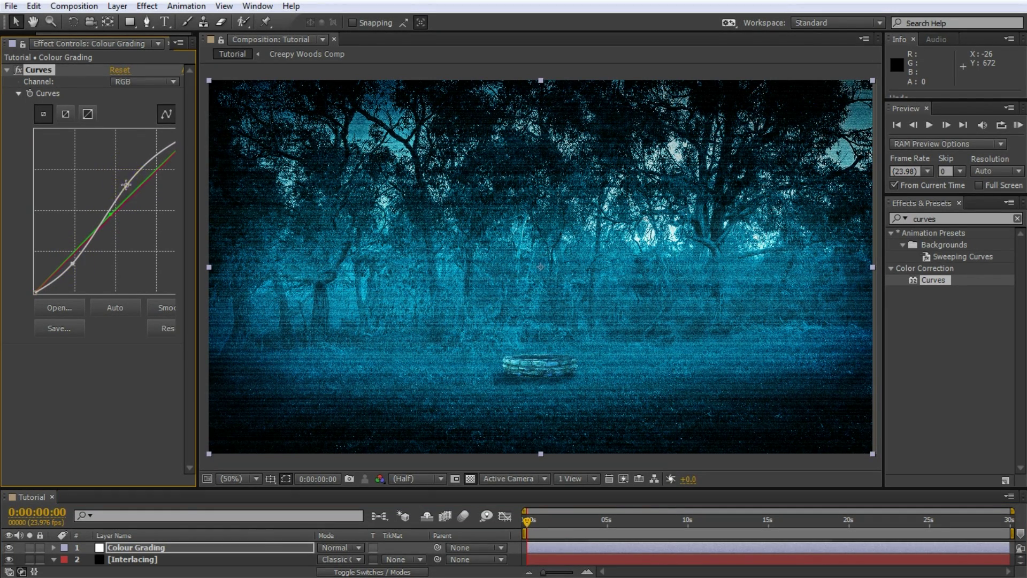
pyautogui.moveTo(127, 185); pyautogui.dragTo(130, 190)
pyautogui.click(526, 521)
pyautogui.press('KP_0')
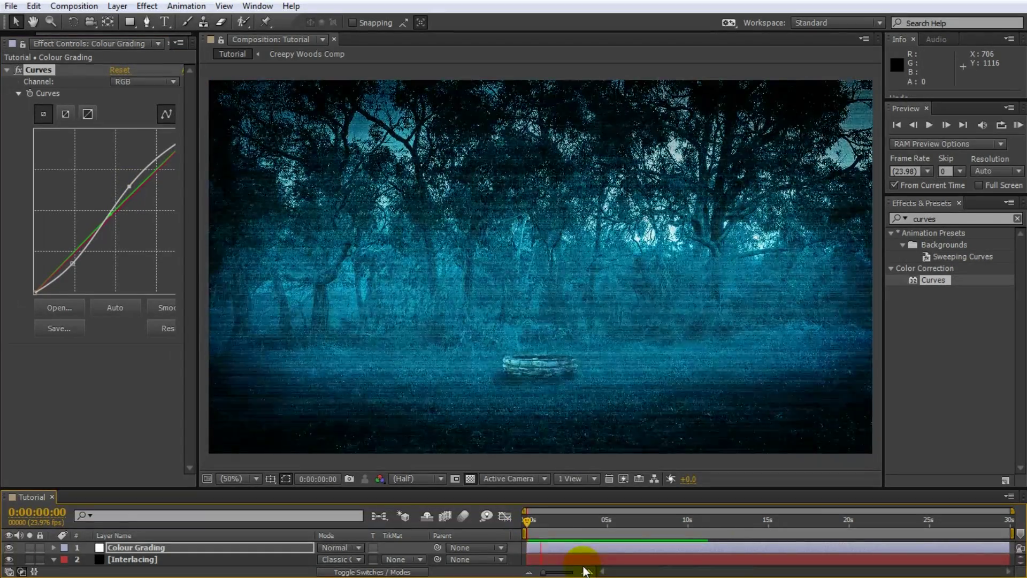